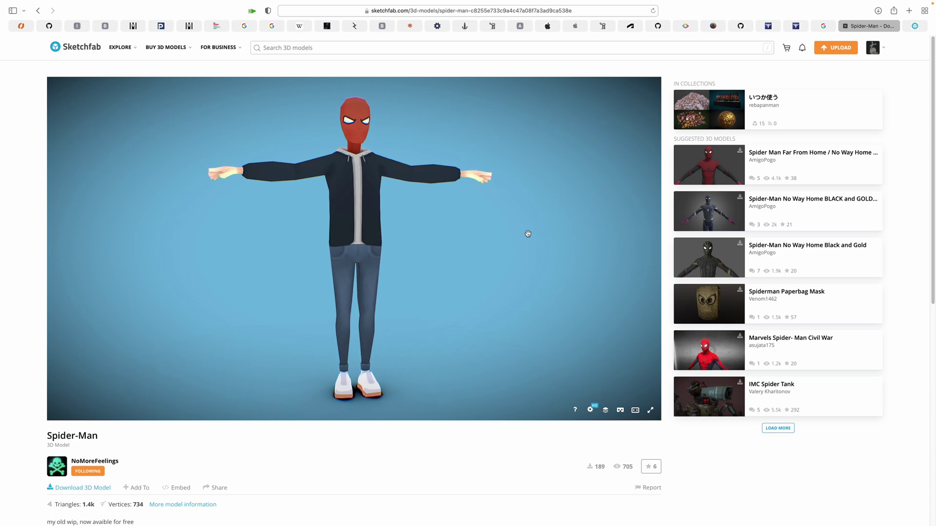
# Orbit the Spider-Man model's 3D preview on its Sketchfab page.
pyautogui.moveTo(528, 234); pyautogui.dragTo(514, 238)
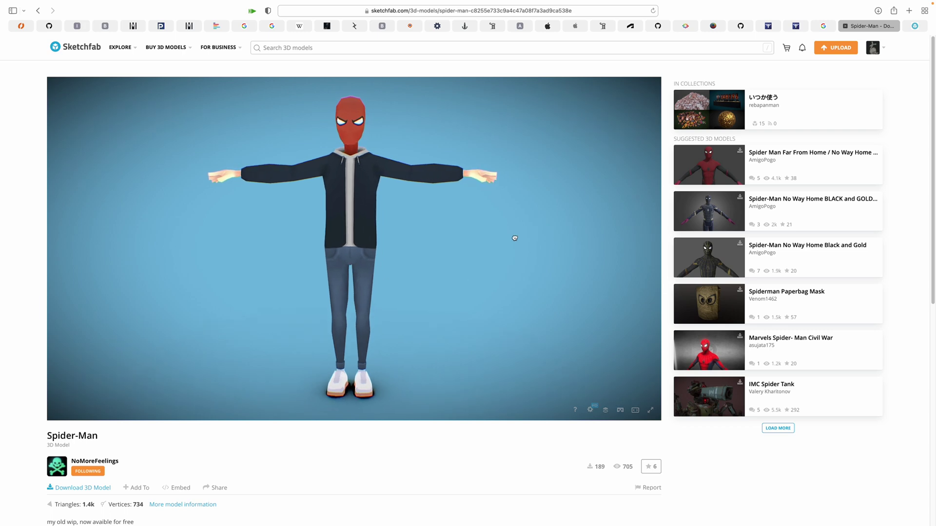
pyautogui.click(914, 26)
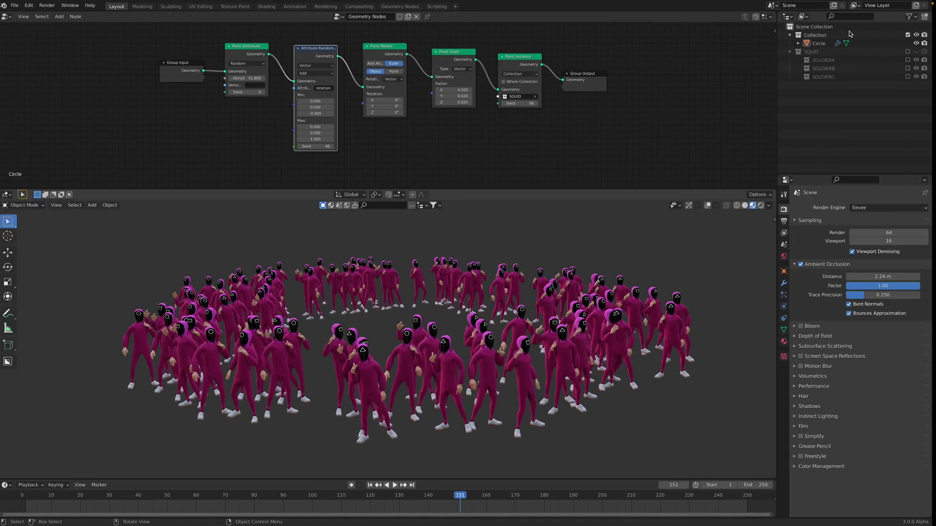
# In Blender, enlarge the 3D viewport by reducing the node editor's height and the side editors' width.
pyautogui.moveTo(533, 272)
pyautogui.mouseDown(button='middle')
pyautogui.moveTo(597, 261)
pyautogui.moveTo(536, 272)
pyautogui.mouseUp(button='middle')
pyautogui.moveTo(571, 189); pyautogui.dragTo(579, 151)
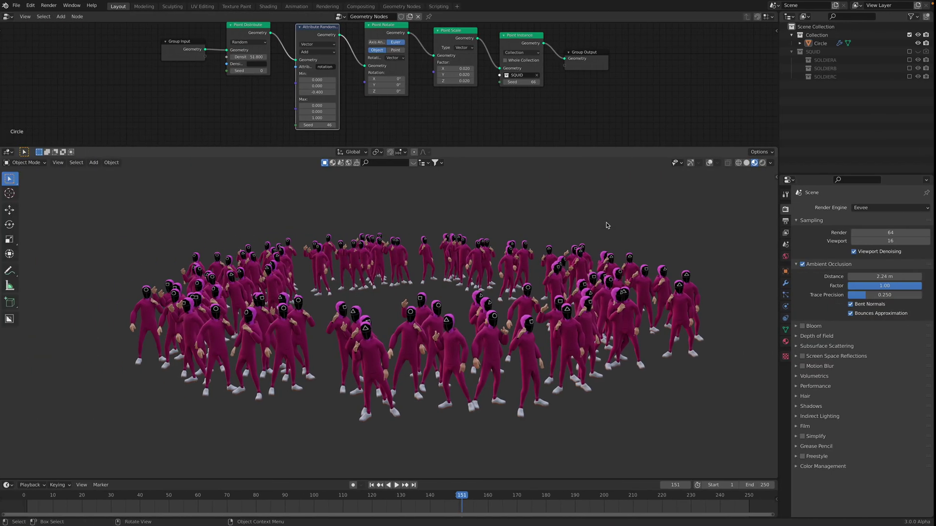
pyautogui.moveTo(592, 233); pyautogui.dragTo(564, 239)
pyautogui.moveTo(568, 278)
pyautogui.mouseDown(button='middle')
pyautogui.moveTo(591, 276)
pyautogui.moveTo(569, 277)
pyautogui.moveTo(584, 287)
pyautogui.mouseUp(button='middle')
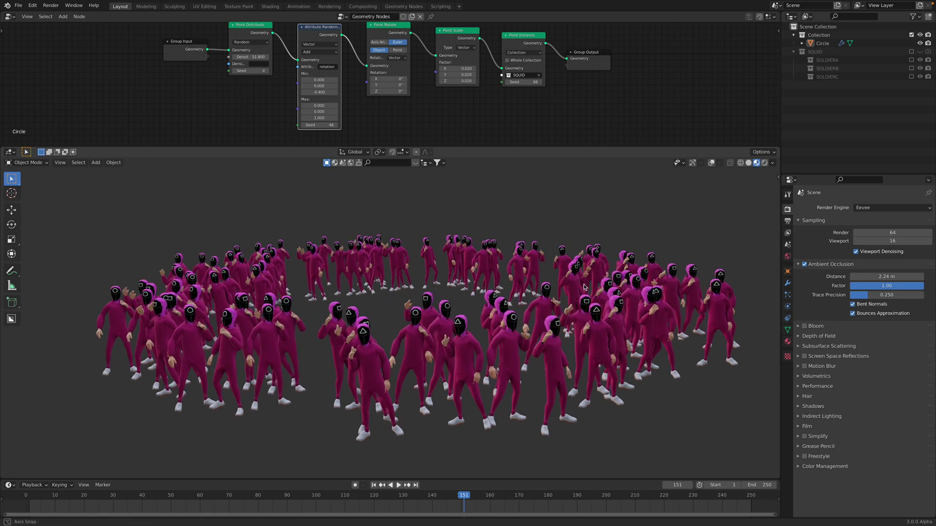
pyautogui.moveTo(781, 139); pyautogui.dragTo(793, 139)
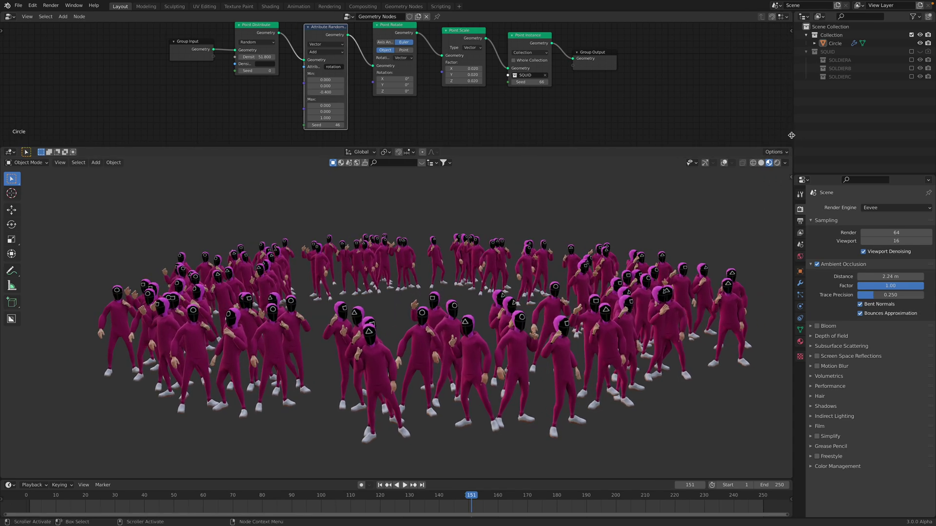
pyautogui.moveTo(567, 270); pyautogui.dragTo(524, 264, button='middle')
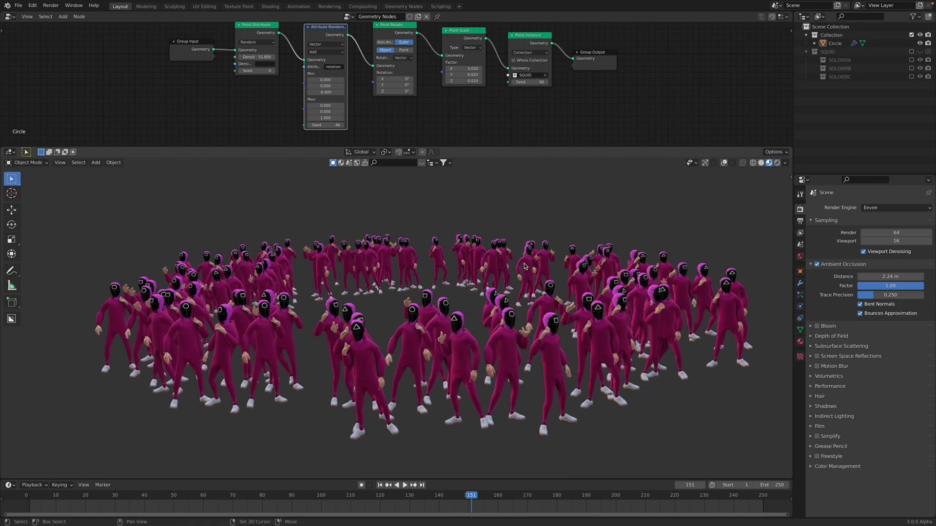
# Play back the soldier crowd animation from frame 34 and check the Blender version on the splash screen.
pyautogui.moveTo(346, 499); pyautogui.dragTo(125, 487)
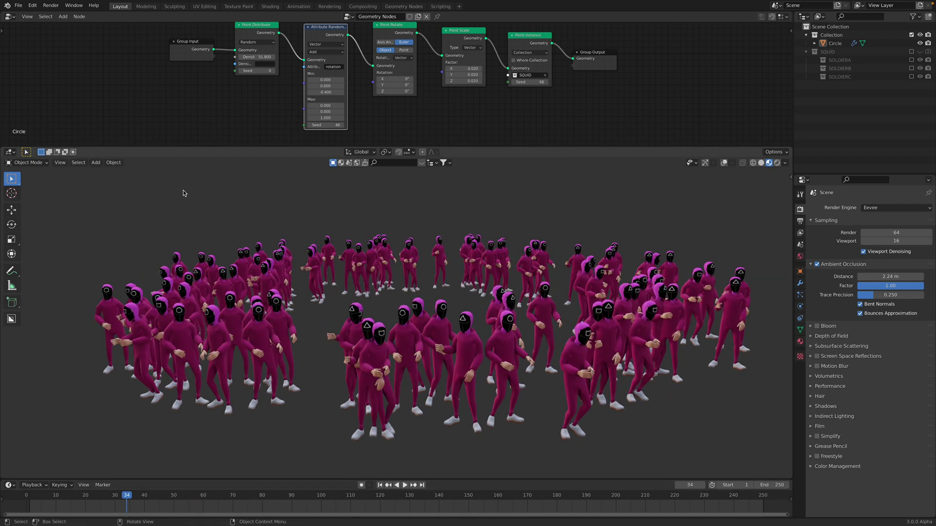
pyautogui.press('space')
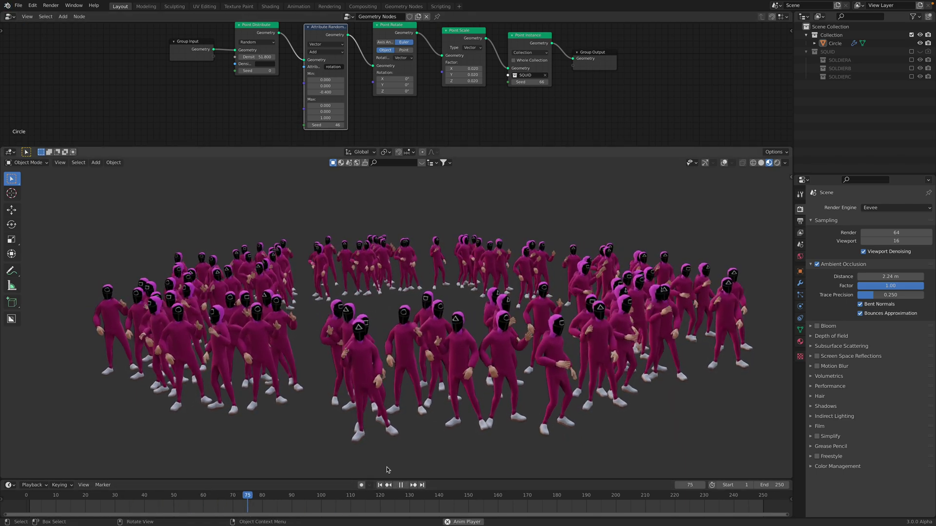
pyautogui.press('space')
pyautogui.click(19, 15)
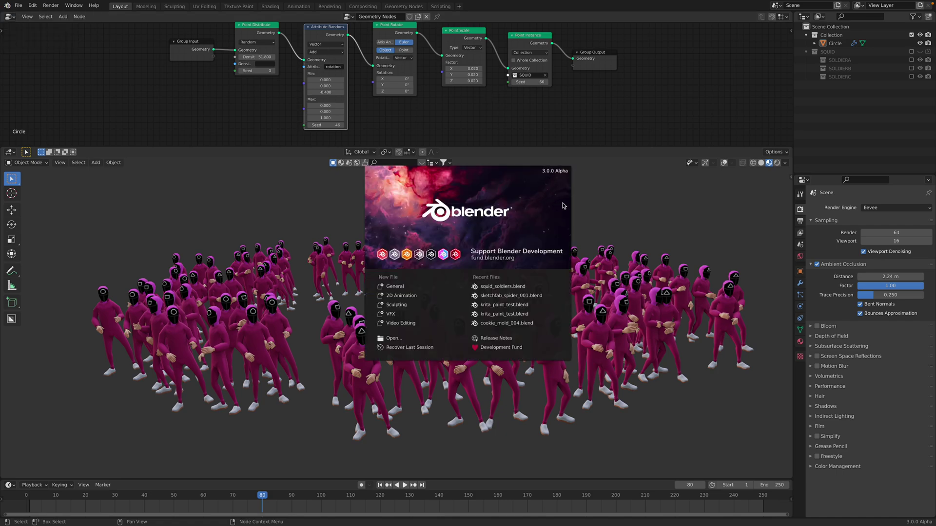
pyautogui.click(624, 227)
pyautogui.press('space')
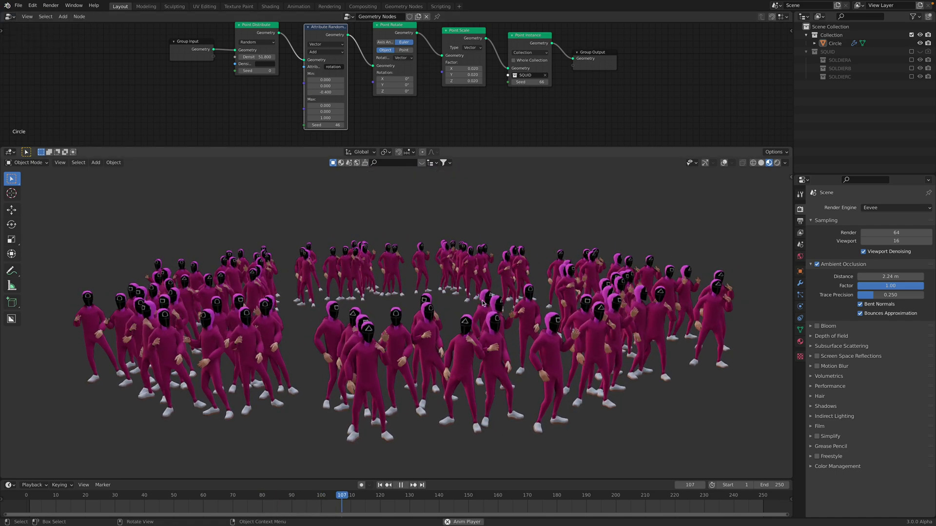
pyautogui.press('space')
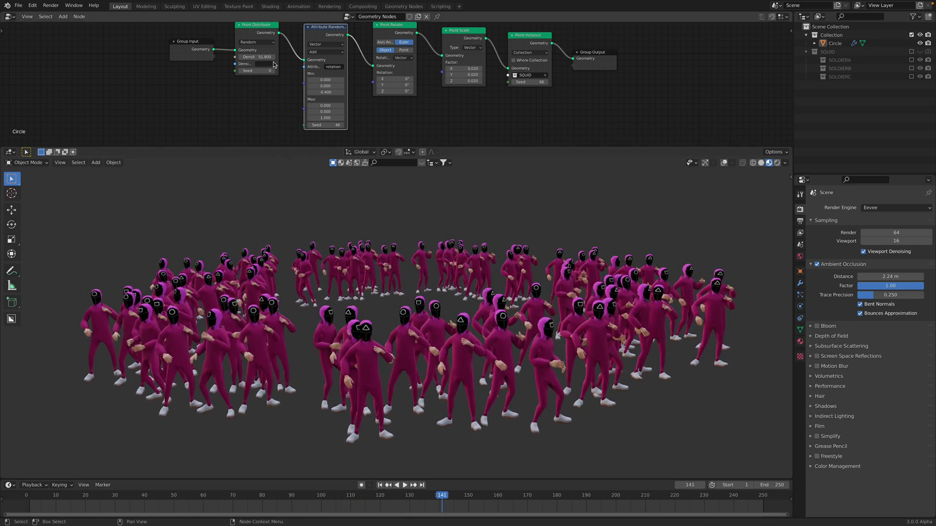
# Set the Point Distribute density to 2, raise it gradually and play the thinned-out crowd animation.
pyautogui.press('Return')
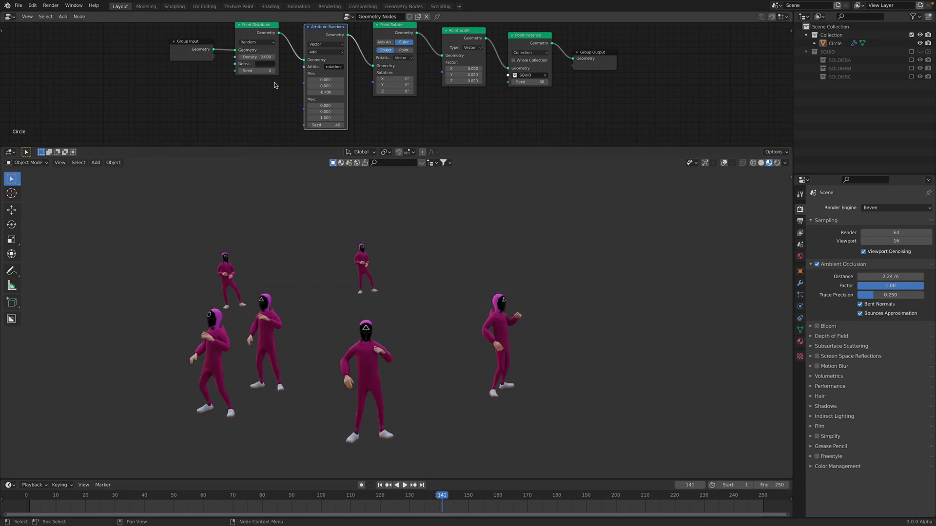
pyautogui.moveTo(264, 58); pyautogui.dragTo(283, 102)
pyautogui.press('space')
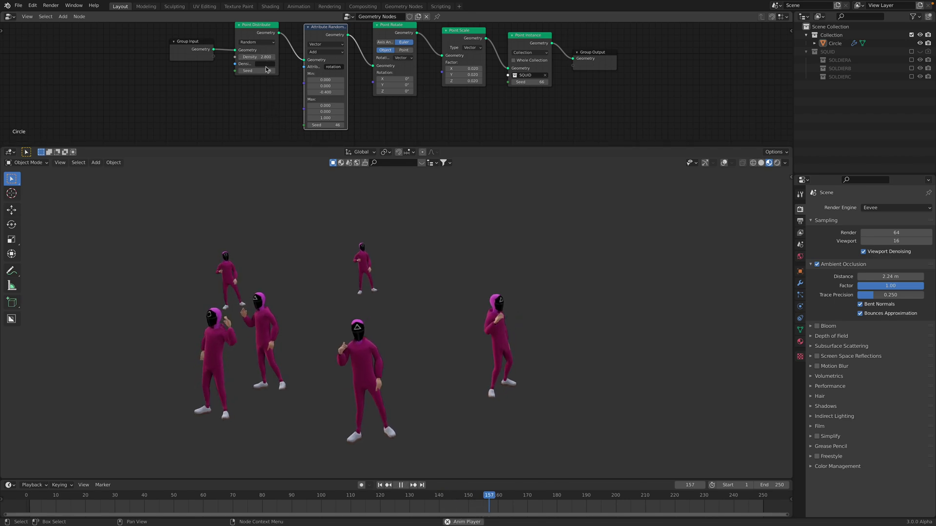
# Turn on the viewport overlays and gizmos, then play the animation with the soldiers' armatures shown.
pyautogui.click(724, 163)
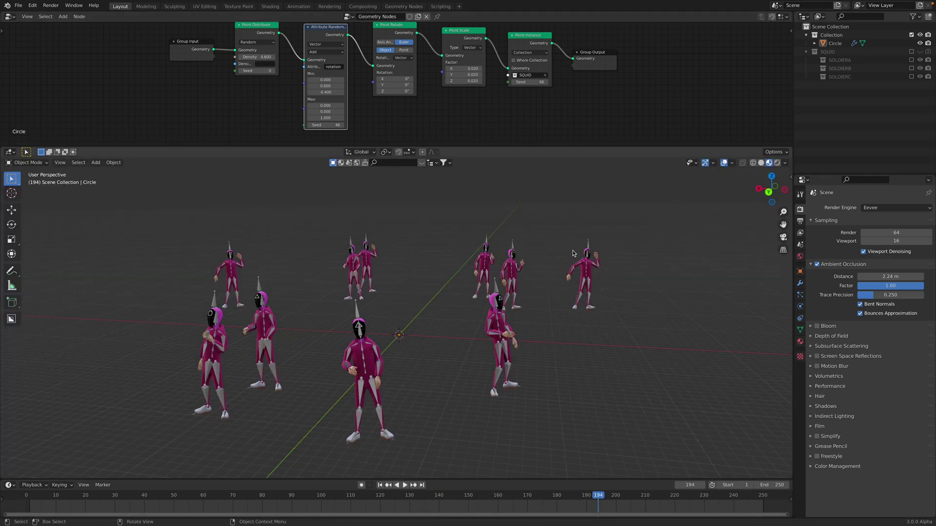
pyautogui.moveTo(567, 249); pyautogui.dragTo(563, 252, button='middle')
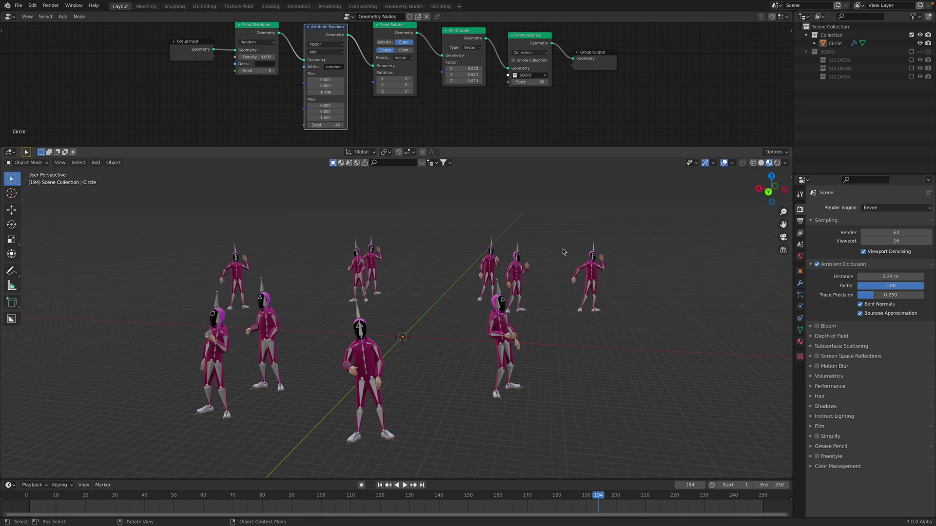
pyautogui.press('space')
pyautogui.press('space')
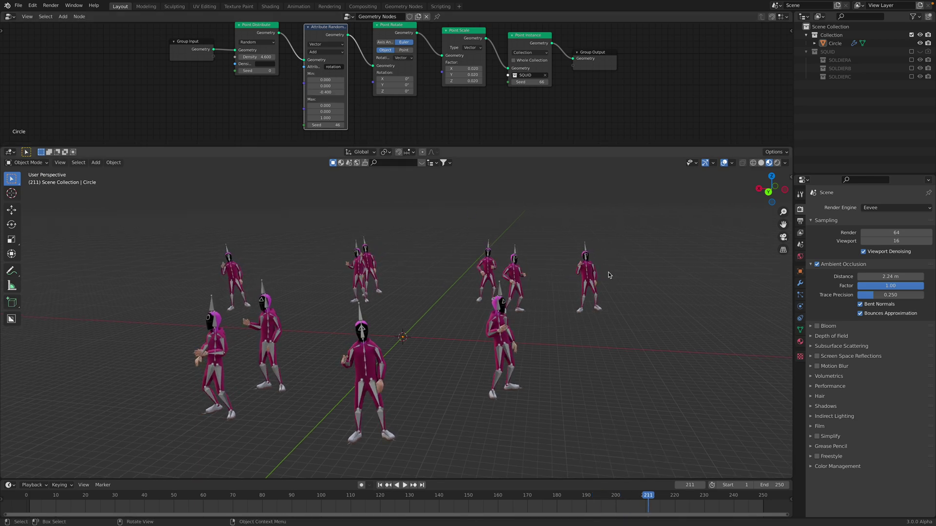
# Select the Circle object, examine its ring mesh in Edit Mode, return to Object Mode and play the animation.
pyautogui.click(488, 335)
pyautogui.press('Tab')
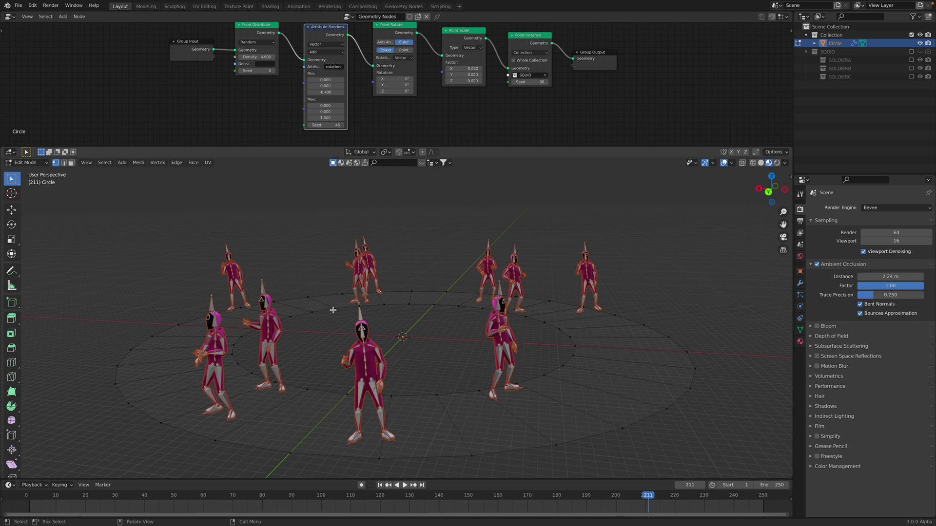
pyautogui.press('Tab')
pyautogui.press('space')
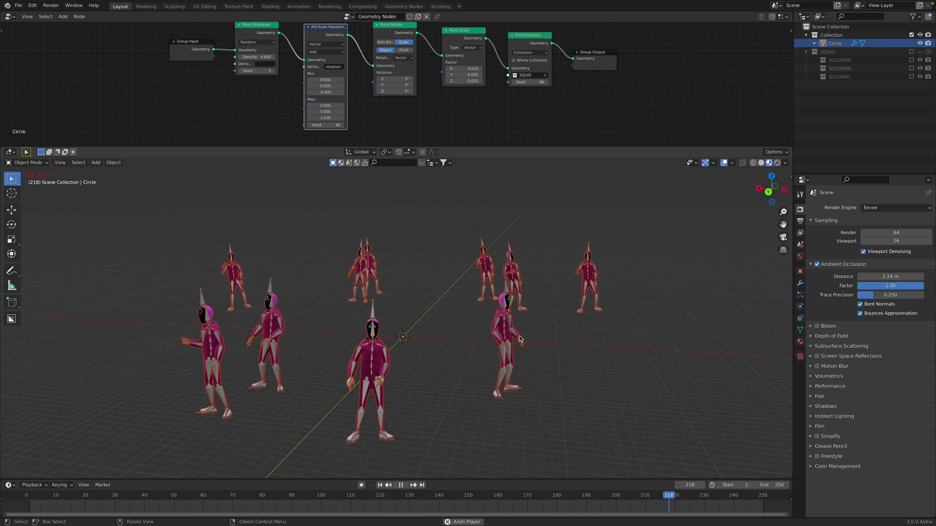
pyautogui.press('space')
pyautogui.press('space')
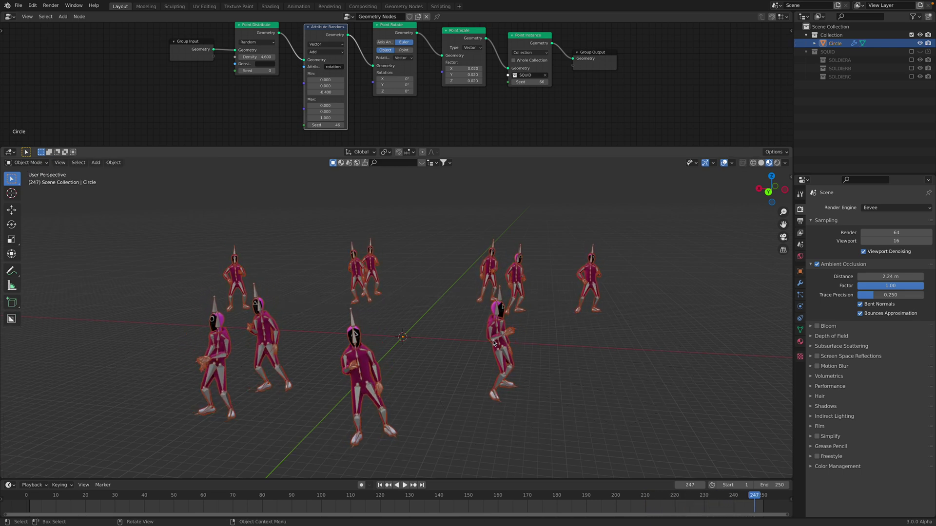
# Set the Point Distribute density to 8.6 and the Attribute Randomize Z range to 0.4–1.8 with seed 128.
pyautogui.moveTo(240, 42); pyautogui.dragTo(235, 44, button='middle')
pyautogui.moveTo(258, 60); pyautogui.dragTo(293, 58)
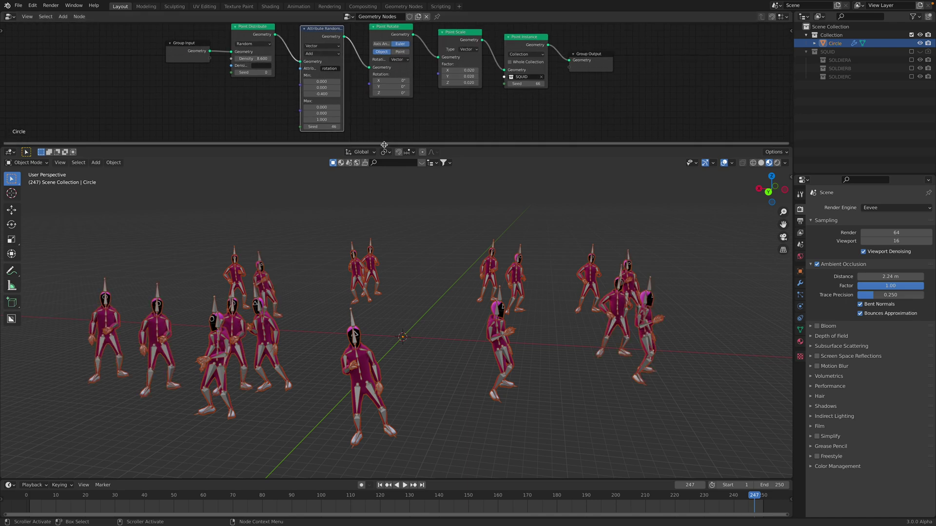
pyautogui.moveTo(322, 127); pyautogui.dragTo(348, 119)
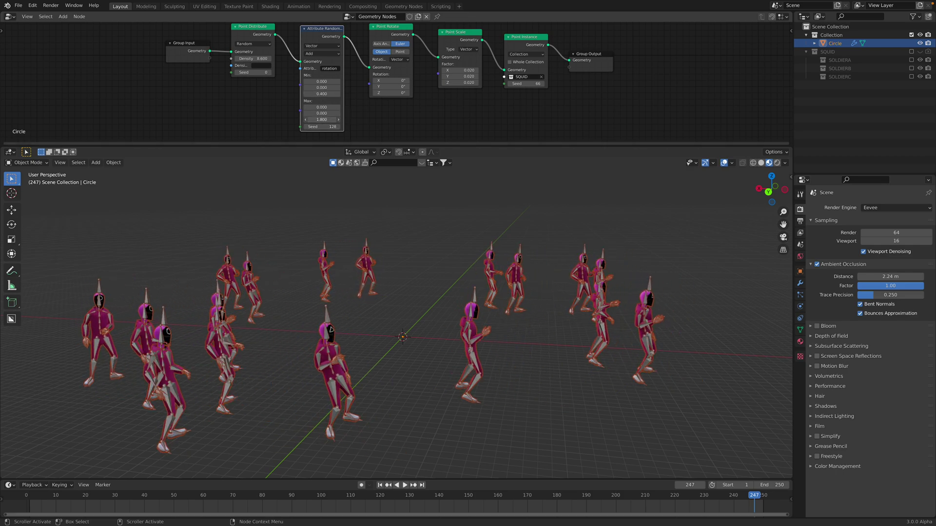
pyautogui.moveTo(434, 267); pyautogui.dragTo(428, 266, button='middle')
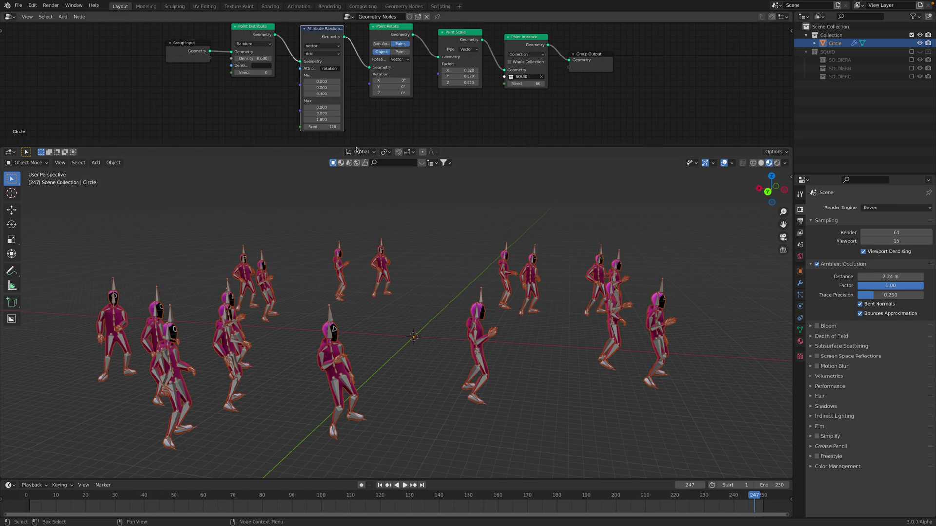
# Include the SQUID collection in the view layer and clear the locations of the SOLDIERA and SOLDIERB armatures.
pyautogui.click(911, 52)
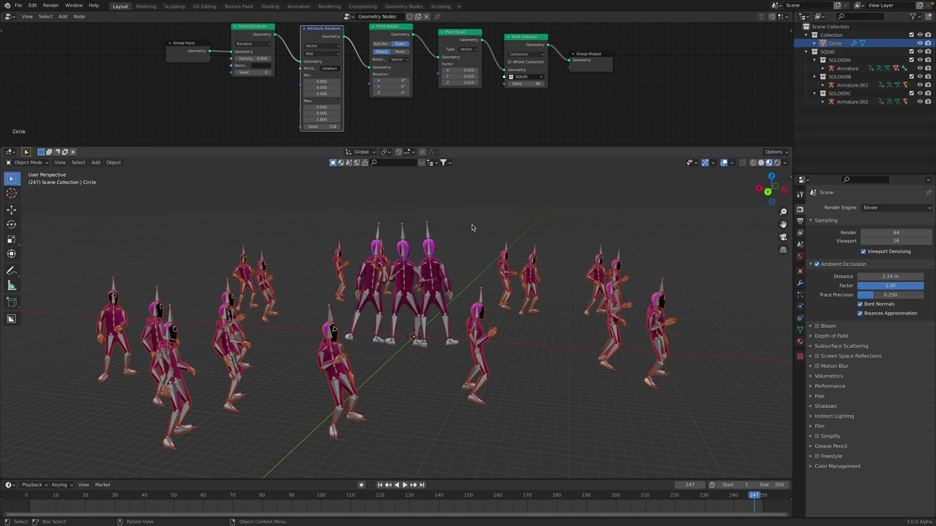
pyautogui.click(439, 306)
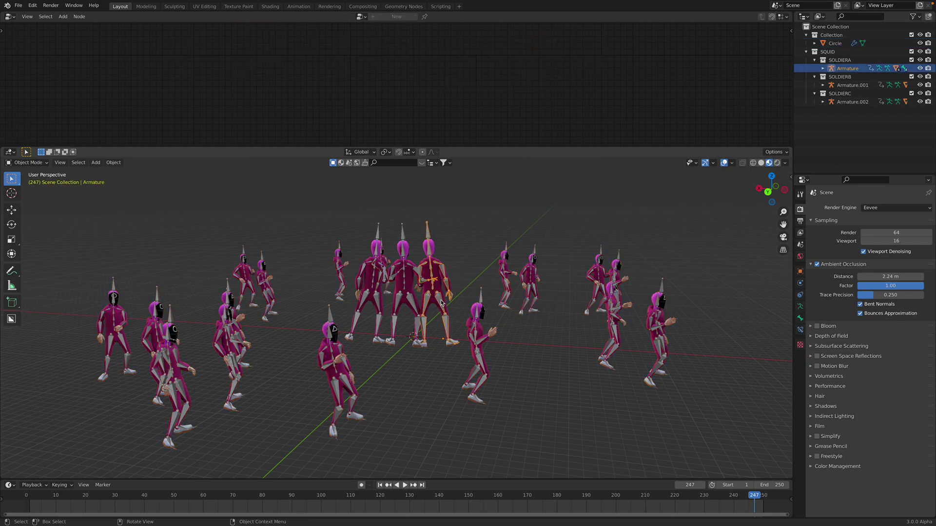
pyautogui.hotkey('alt', 'g')
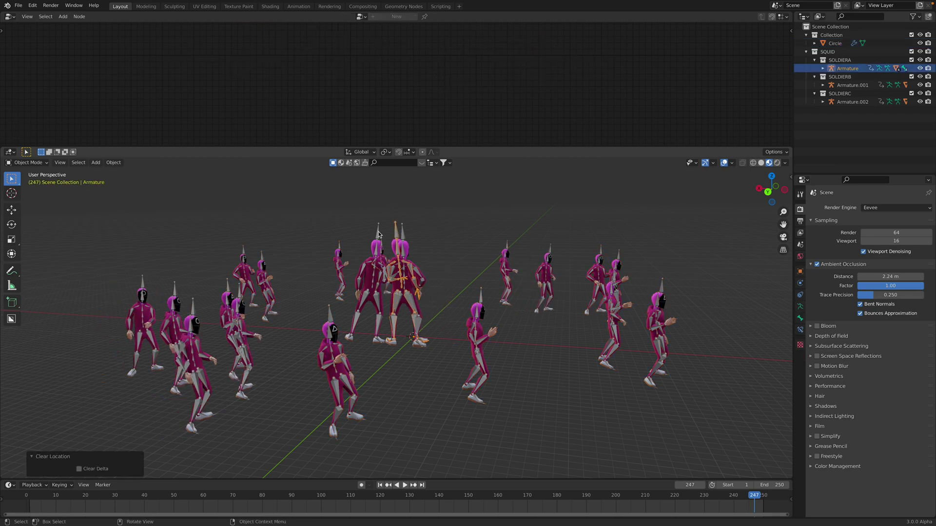
pyautogui.click(379, 234)
pyautogui.hotkey('alt', 'g')
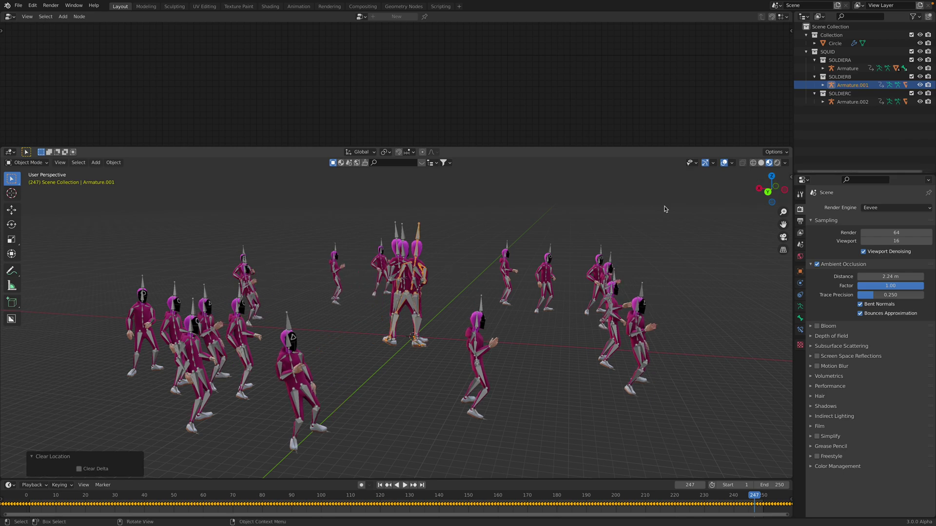
# Play the animation of the overlapping source armatures, then hide the SQUID collection in the viewport.
pyautogui.moveTo(436, 294); pyautogui.dragTo(428, 298, button='middle')
pyautogui.press('space')
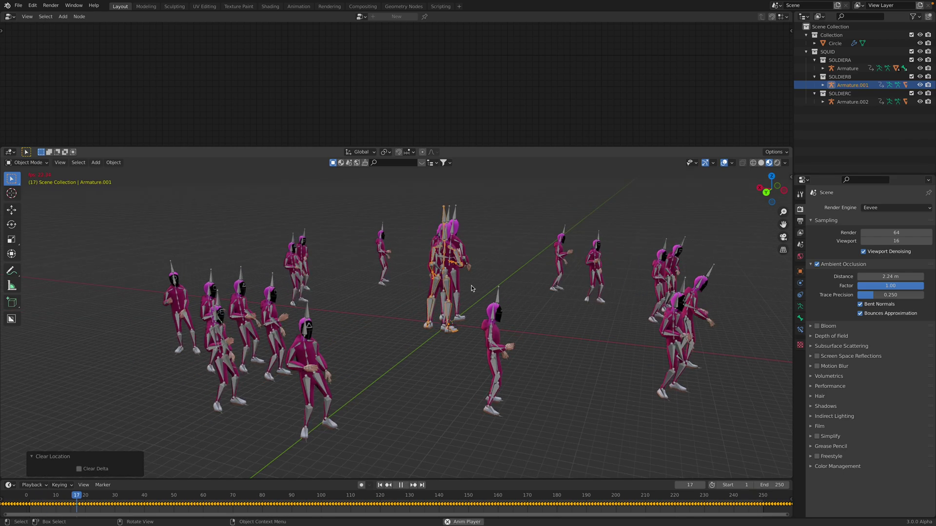
pyautogui.press('space')
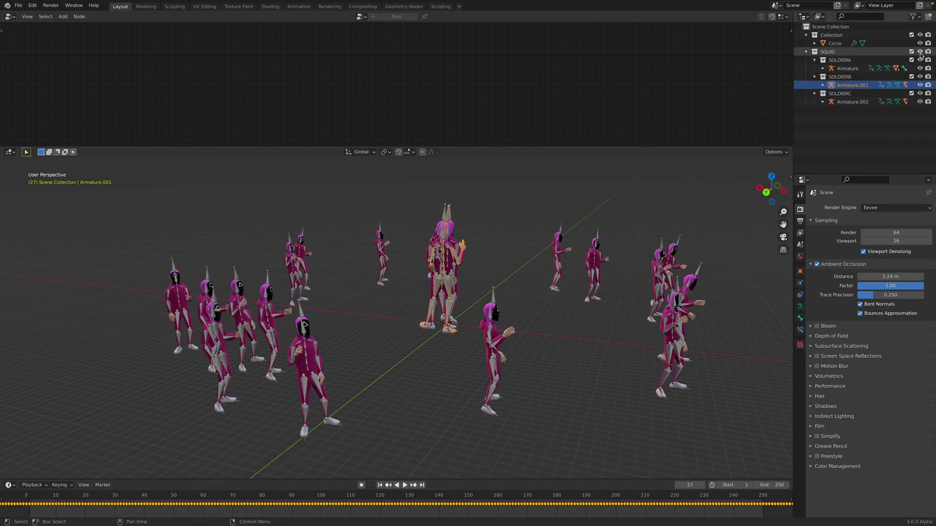
pyautogui.click(920, 52)
# Select the Circle, set the Point Distribute density to 11 and the Attribute Randomize seed to 202, and preview the animation.
pyautogui.moveTo(459, 263); pyautogui.dragTo(433, 257, button='middle')
pyautogui.click(412, 253)
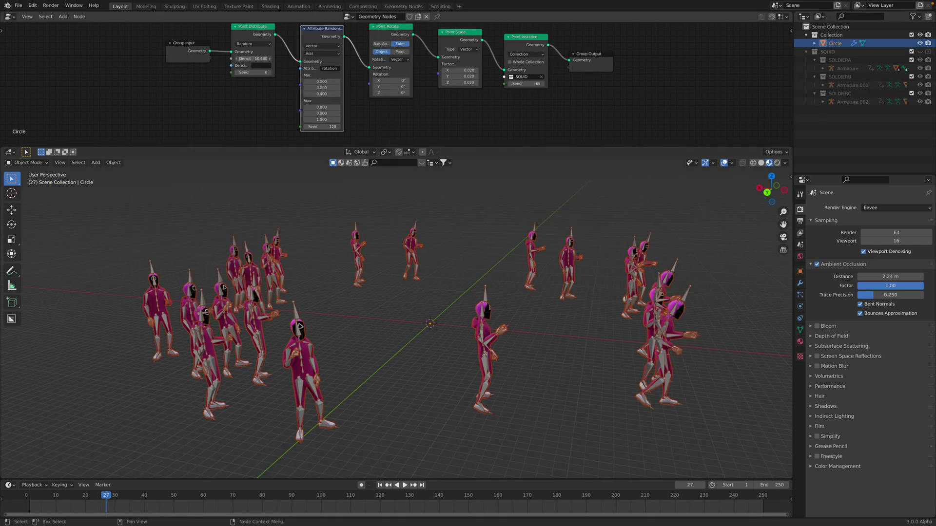
pyautogui.moveTo(317, 128); pyautogui.dragTo(355, 129)
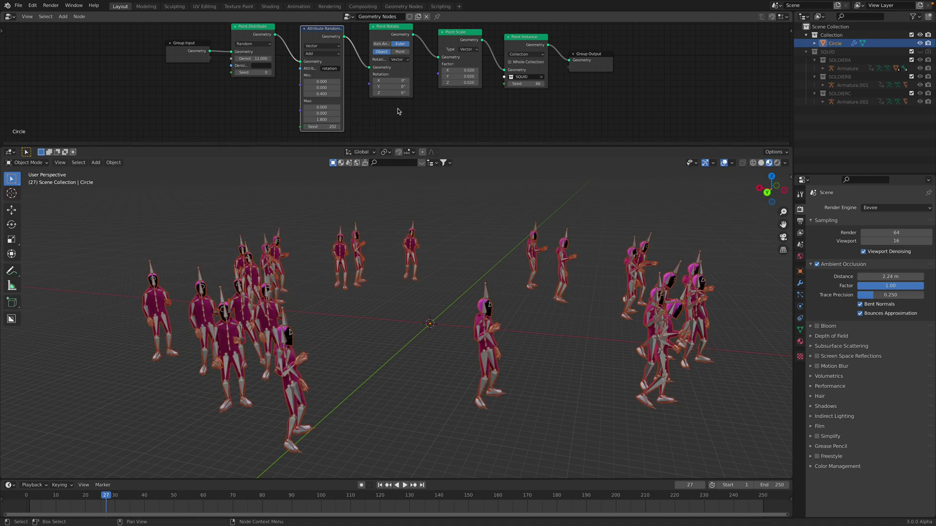
pyautogui.press('space')
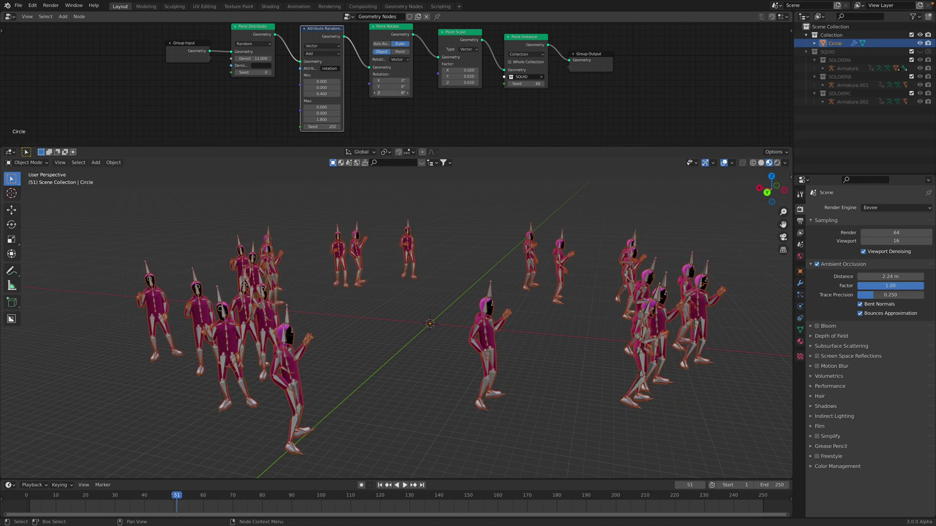
# Set the Point Rotate Z rotation to 52.6°, try larger instances in Point Scale and set its factor back to 0.02.
pyautogui.moveTo(390, 92); pyautogui.dragTo(367, 92)
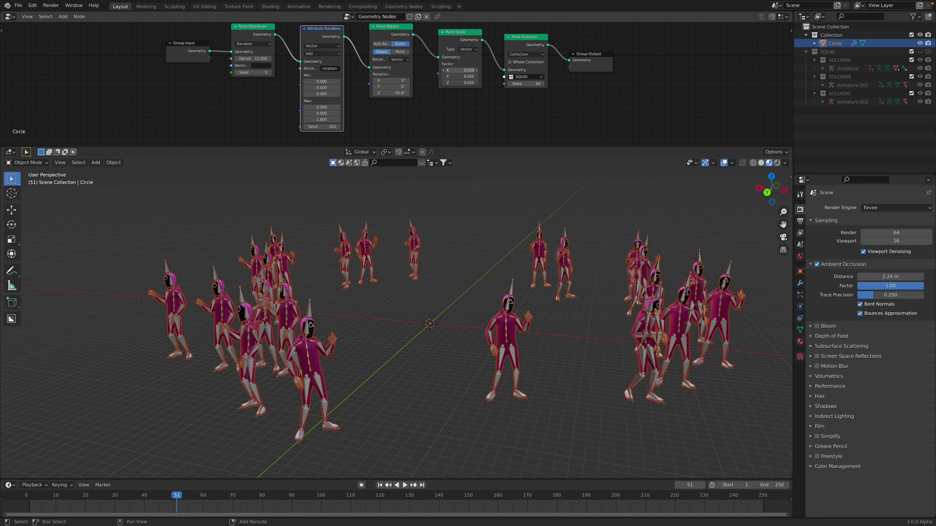
pyautogui.moveTo(464, 71); pyautogui.dragTo(465, 71)
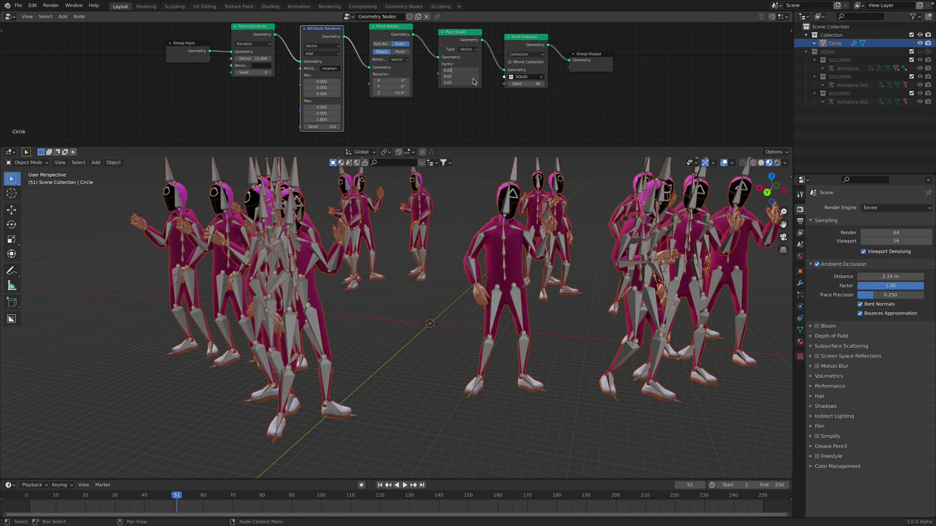
pyautogui.press('Return')
pyautogui.click(466, 265)
# Turn off the viewport gizmos and overlays and play the crowd animation without the armatures.
pyautogui.press('space')
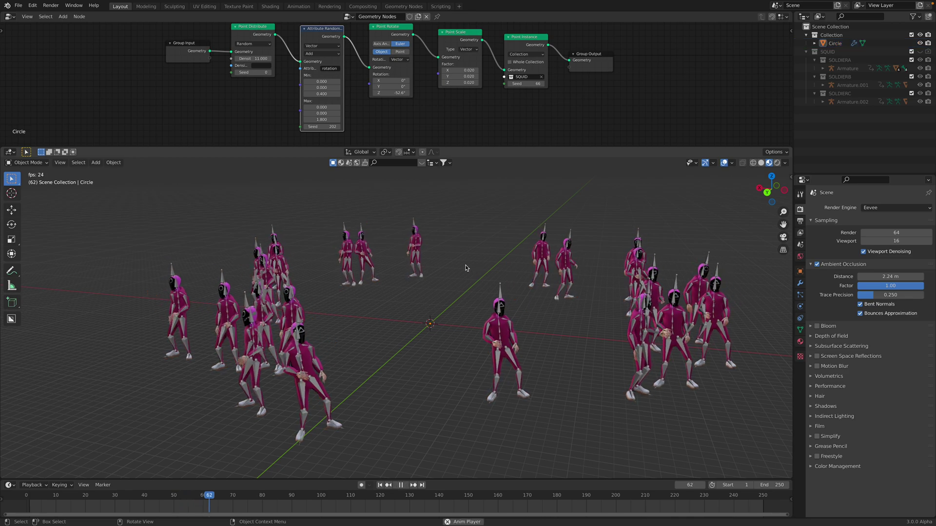
pyautogui.click(705, 163)
pyautogui.press('space')
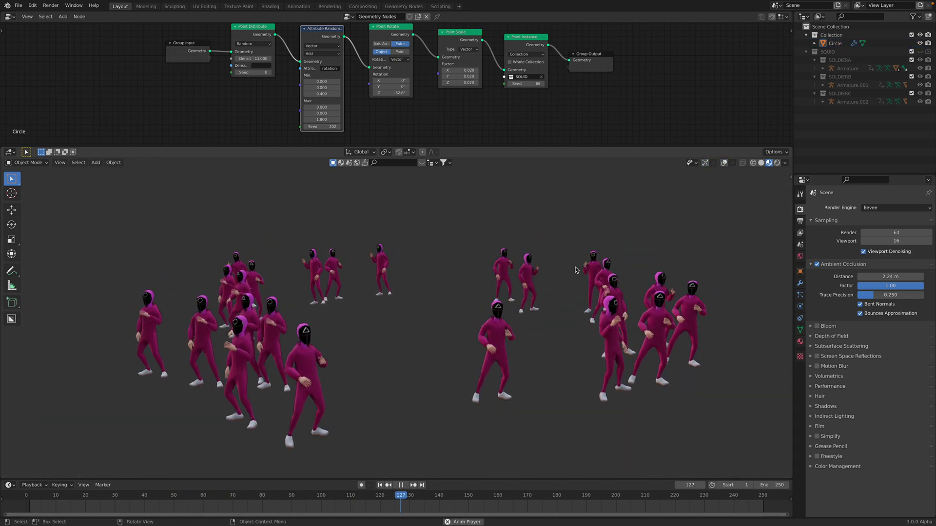
# Pause the crowd animation and examine the poses and masks of the individual soldiers up close.
pyautogui.press('space')
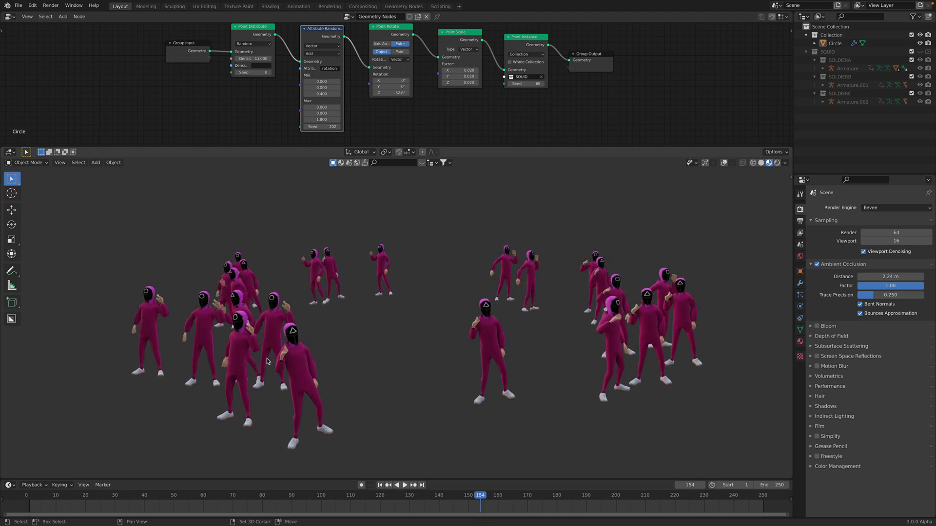
pyautogui.moveTo(266, 362); pyautogui.dragTo(521, 301, button='middle')
pyautogui.scroll(1, 455, 345)
pyautogui.scroll(4, 435, 306)
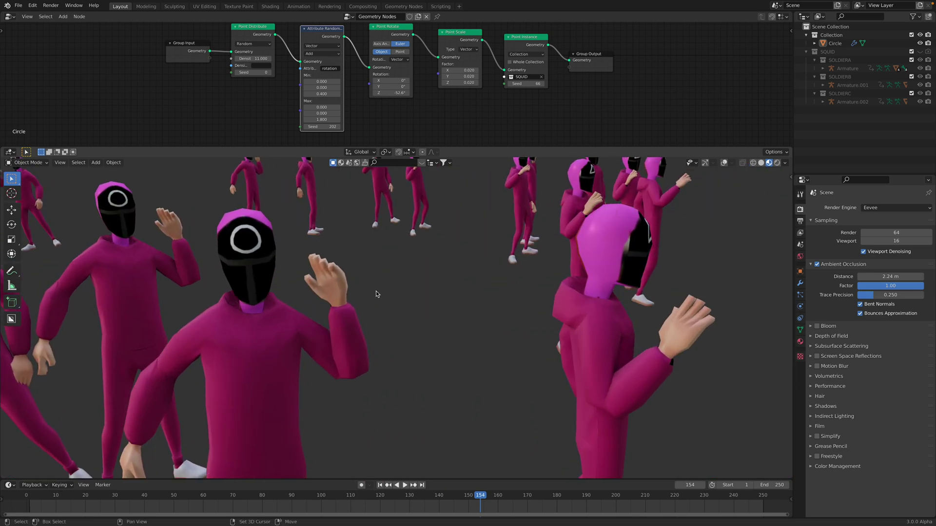
pyautogui.keyDown('shift'); pyautogui.moveTo(376, 293); pyautogui.dragTo(426, 302, button='middle'); pyautogui.keyUp('shift')
pyautogui.moveTo(367, 289); pyautogui.dragTo(279, 303, button='middle')
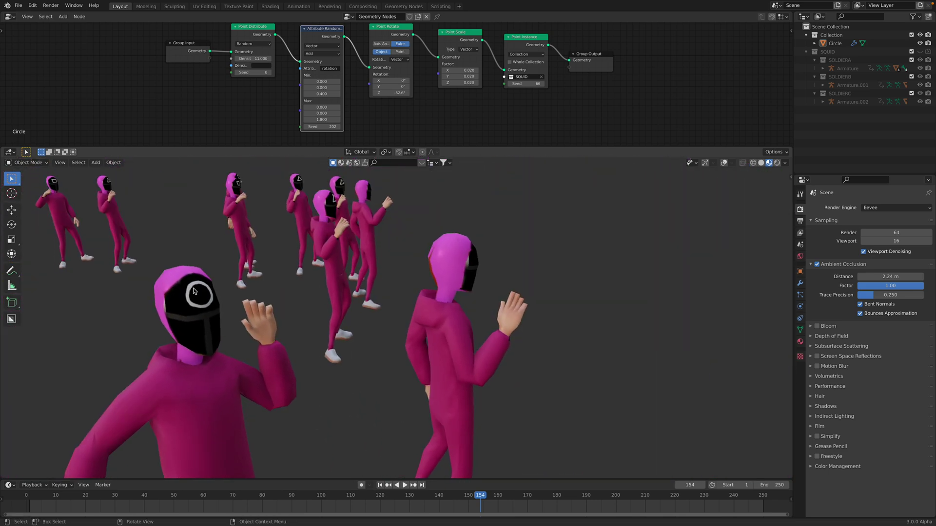
pyautogui.scroll(-2, 276, 300)
pyautogui.scroll(-4, 293, 334)
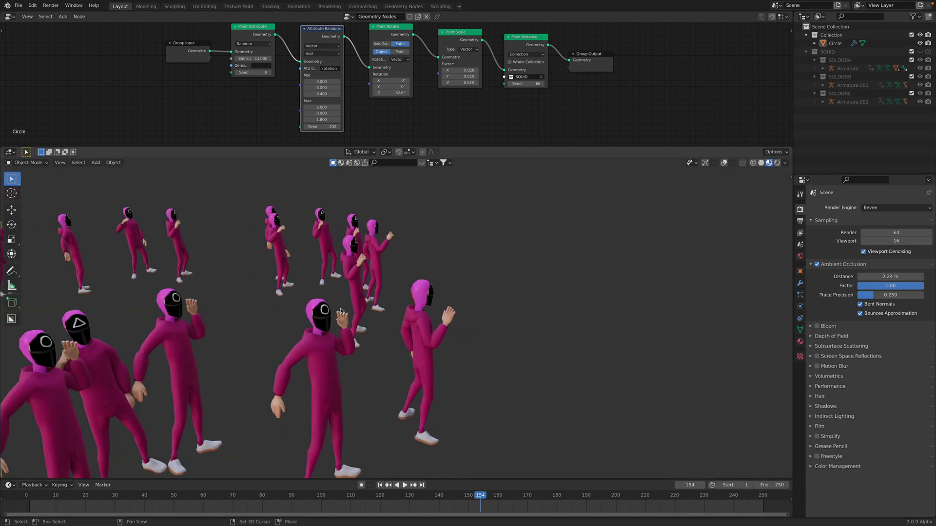
pyautogui.moveTo(341, 307)
pyautogui.mouseDown(button='middle')
pyautogui.moveTo(317, 299)
pyautogui.moveTo(378, 310)
pyautogui.moveTo(327, 294)
pyautogui.mouseUp(button='middle')
# Switch to the browser and examine the Spider-Man character model and its description on Sketchfab.
pyautogui.hotkey('ctrl', 'Right')
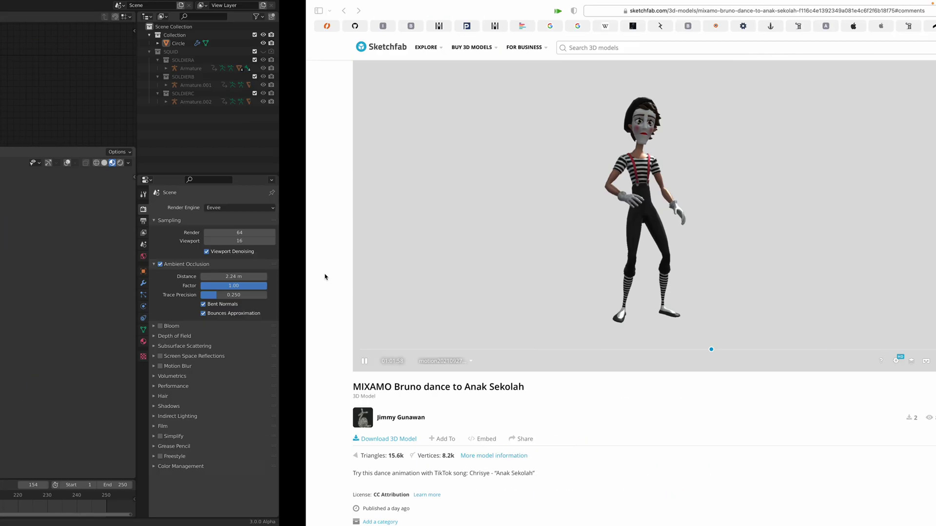
pyautogui.hotkey('ctrl', 'shift', 'Tab')
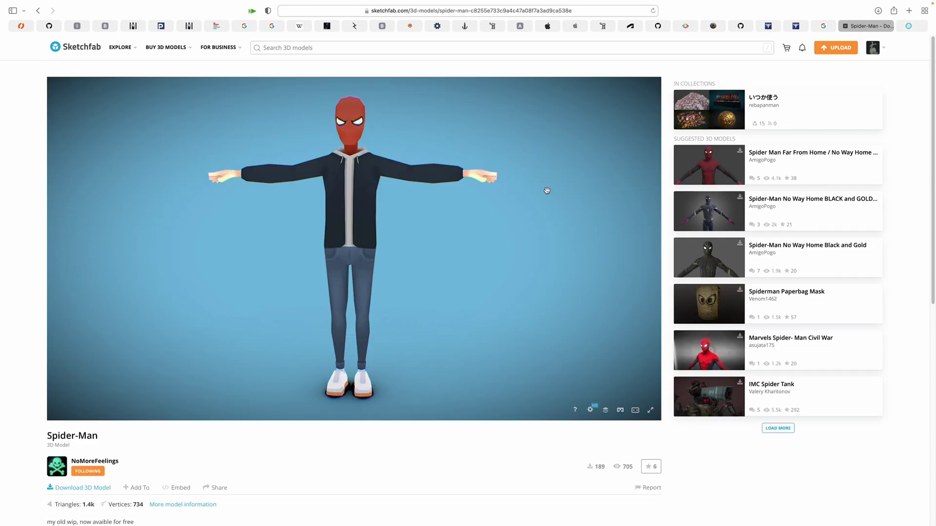
pyautogui.scroll(-2, 280, 468)
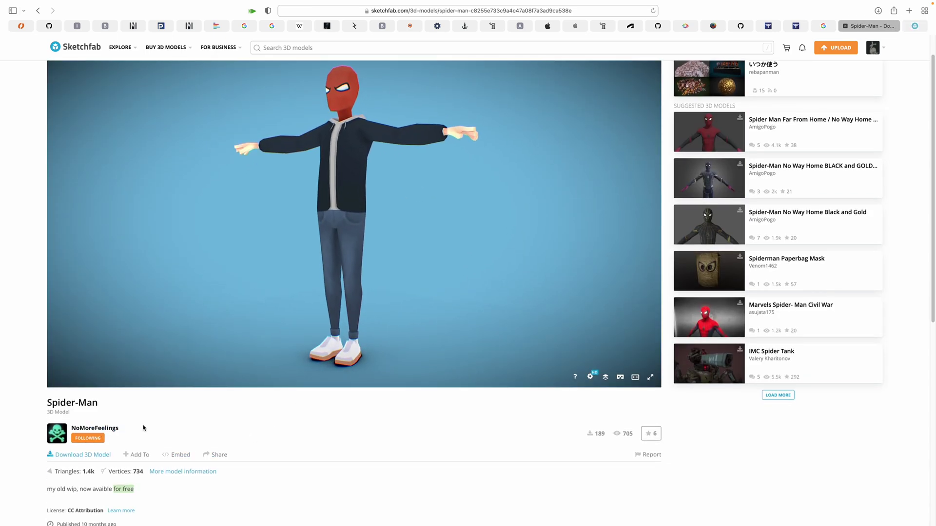
pyautogui.scroll(1, 263, 425)
pyautogui.moveTo(368, 267); pyautogui.dragTo(396, 233)
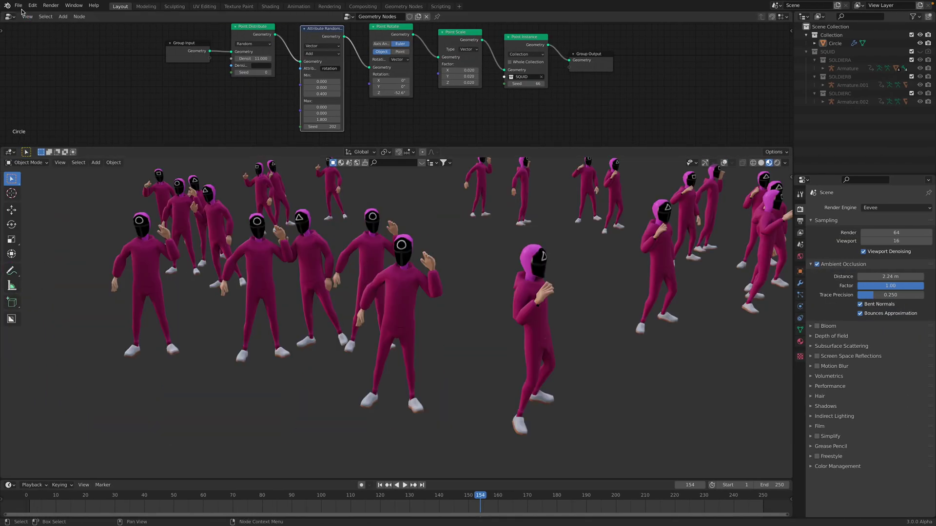
# Switch back to Blender, start a new General file and delete all its default objects.
pyautogui.click(19, 6)
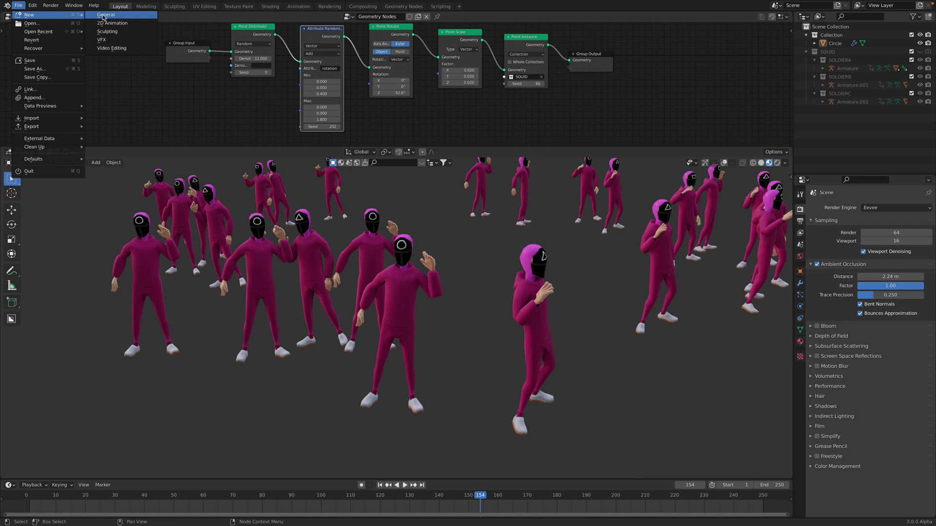
pyautogui.click(104, 16)
pyautogui.click(447, 277)
pyautogui.press('a')
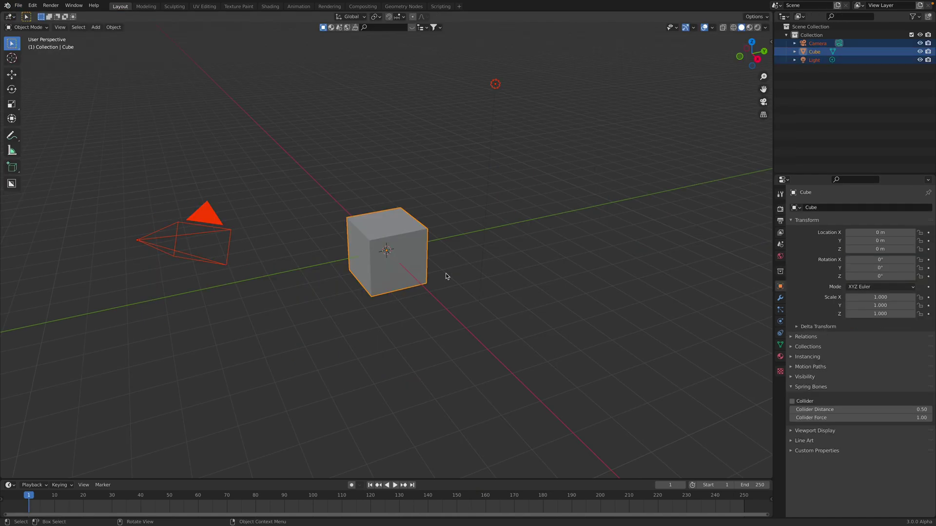
pyautogui.press('x')
pyautogui.click(445, 276)
# Import the Spider-Man character as glTF 2.0 from the spider-man folder in Downloads.
pyautogui.click(19, 6)
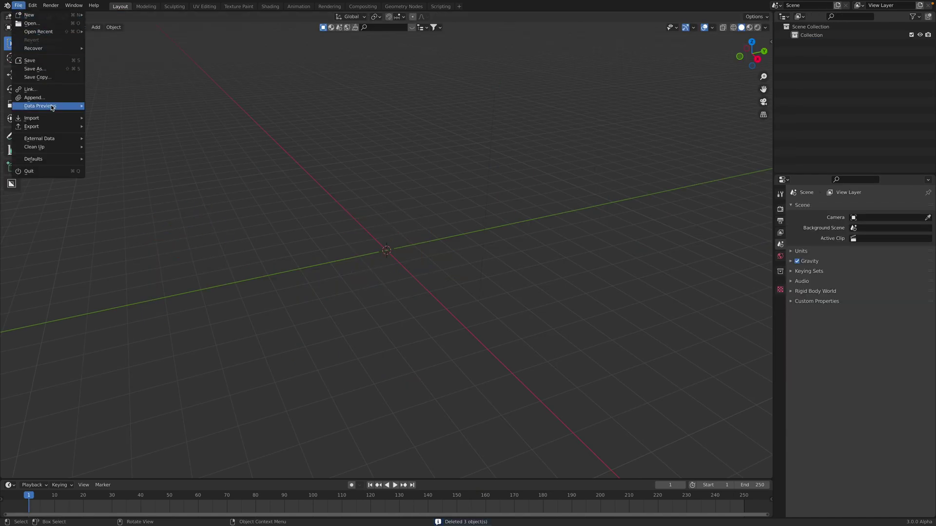
pyautogui.moveTo(63, 121)
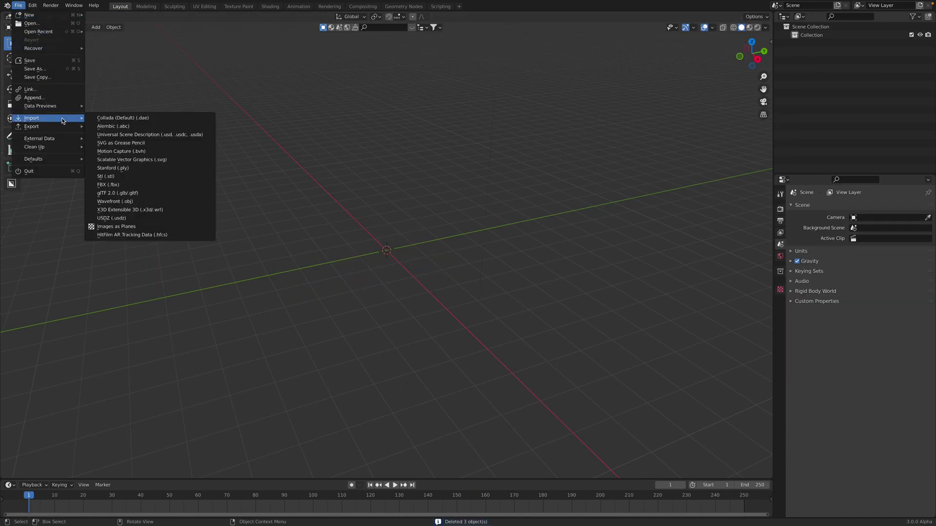
pyautogui.click(167, 193)
pyautogui.doubleClick(351, 119)
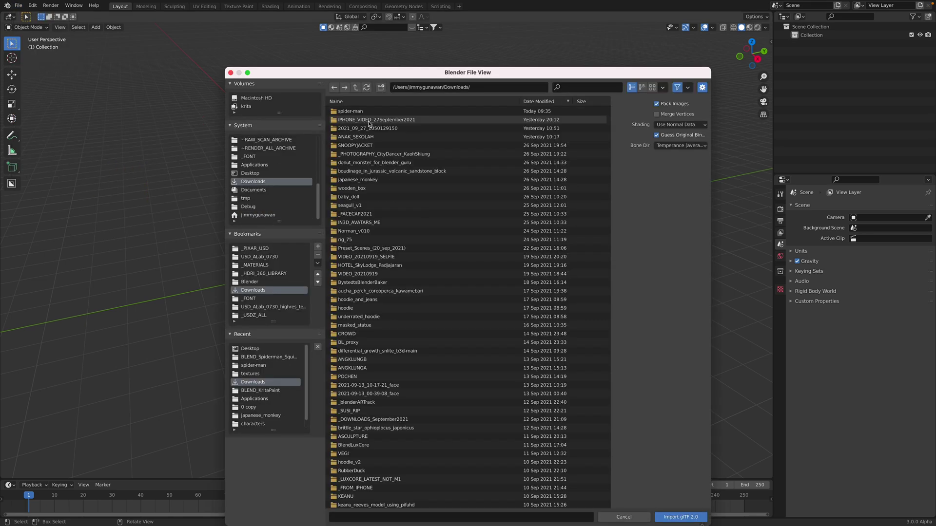
pyautogui.doubleClick(370, 112)
pyautogui.doubleClick(373, 120)
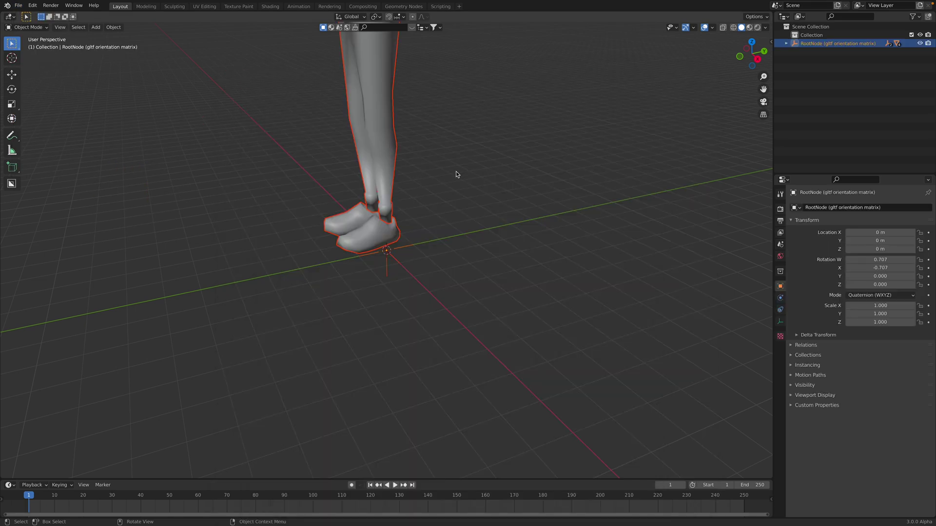
# Examine the imported character's separate head, hand and shoe meshes, and display the model in Material Preview shading.
pyautogui.scroll(-5, 455, 172)
pyautogui.keyDown('shift'); pyautogui.moveTo(445, 130); pyautogui.dragTo(703, 58, button='middle'); pyautogui.keyUp('shift')
pyautogui.click(512, 140)
pyautogui.scroll(2, 517, 136)
pyautogui.keyDown('shift'); pyautogui.moveTo(547, 151); pyautogui.dragTo(493, 183, button='middle'); pyautogui.keyUp('shift')
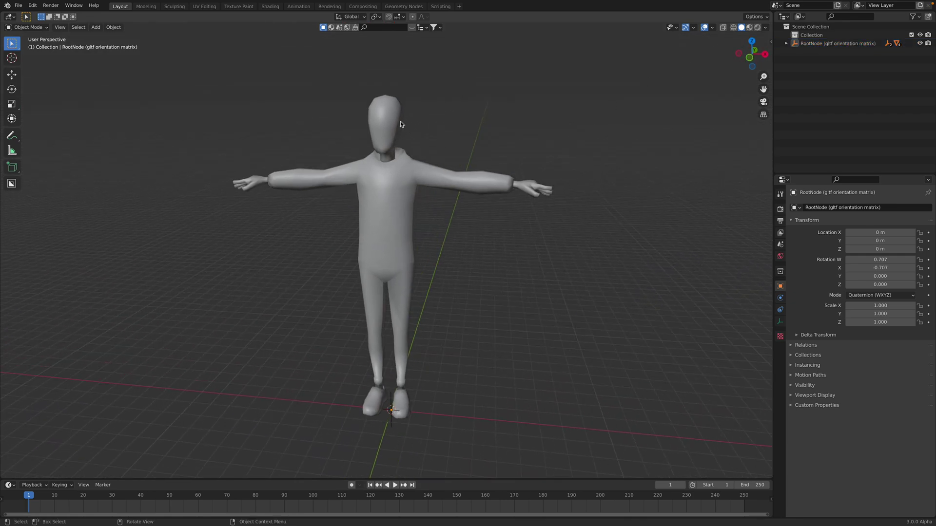
pyautogui.click(400, 121)
pyautogui.moveTo(443, 138); pyautogui.dragTo(523, 154, button='middle')
pyautogui.press('g')
pyautogui.rightClick(432, 147)
pyautogui.click(541, 177)
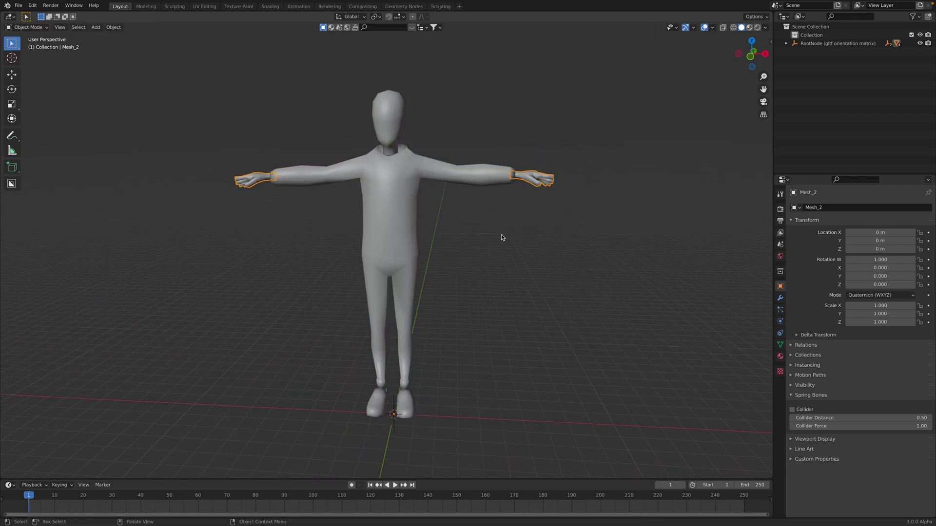
pyautogui.click(412, 397)
pyautogui.moveTo(412, 397); pyautogui.dragTo(481, 323, button='middle')
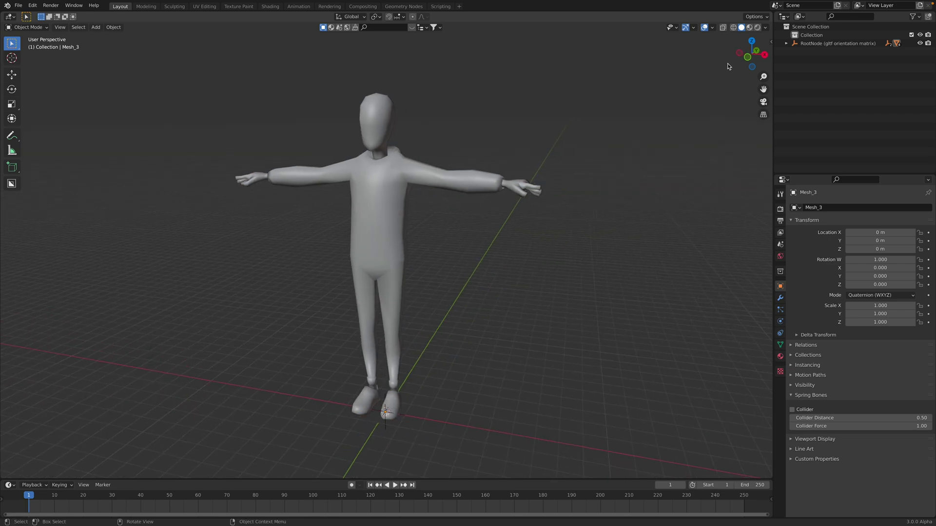
pyautogui.click(749, 29)
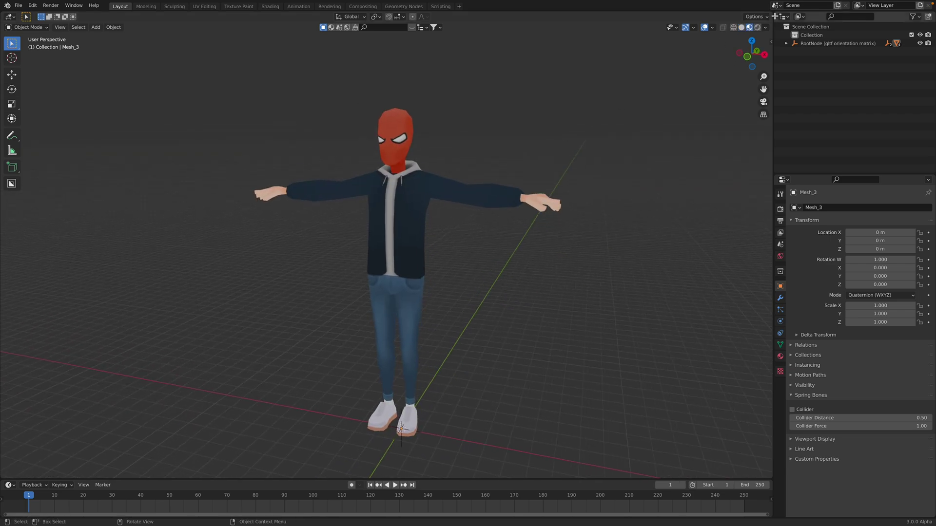
# Split the 3D viewport to add a Shader Editor above it and show the head mesh's material nodes.
pyautogui.moveTo(770, 14); pyautogui.dragTo(731, 219)
pyautogui.click(9, 16)
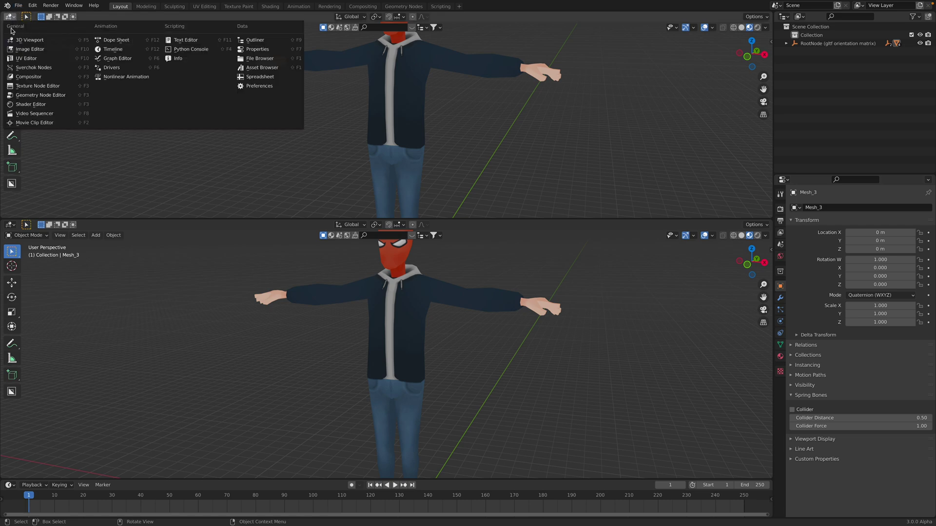
pyautogui.click(31, 104)
pyautogui.click(404, 256)
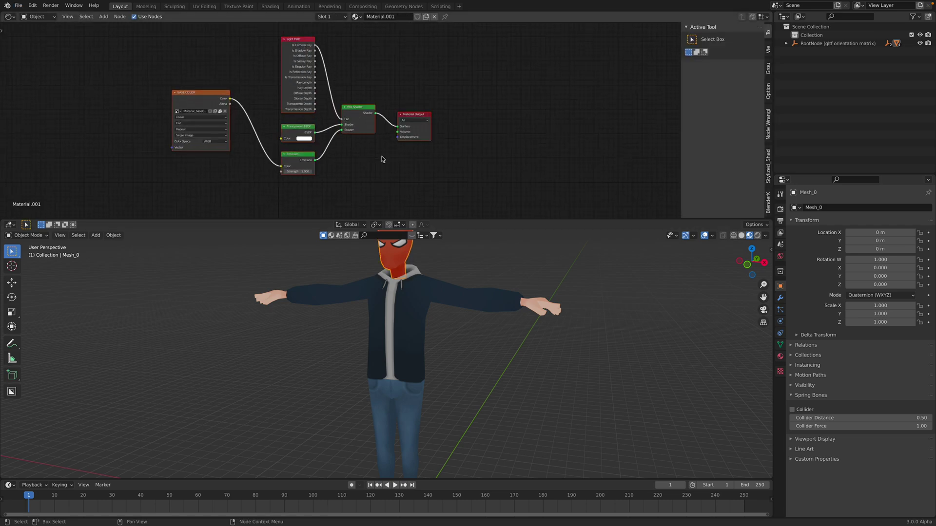
pyautogui.moveTo(378, 150)
pyautogui.mouseDown(button='middle')
pyautogui.moveTo(395, 156)
pyautogui.moveTo(364, 143)
pyautogui.mouseUp(button='middle')
pyautogui.scroll(-1, 365, 130)
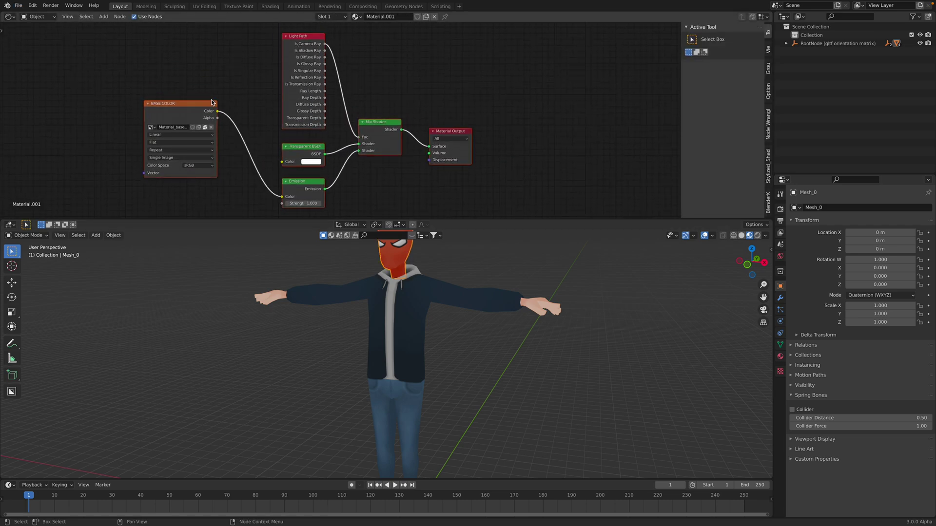
pyautogui.moveTo(244, 104); pyautogui.dragTo(230, 94, button='middle')
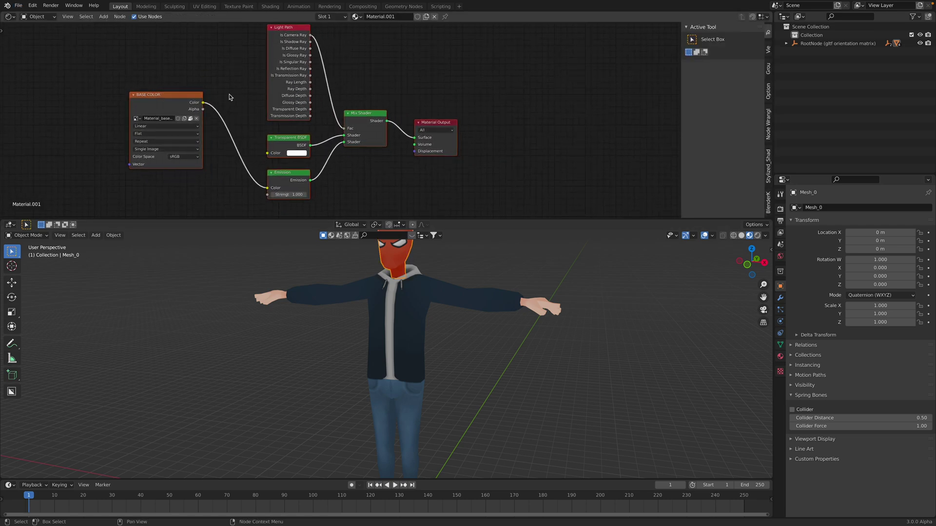
# Add an unconnected Principled BSDF node beside the Material Output and enlarge the 3D viewport's area.
pyautogui.click(502, 94)
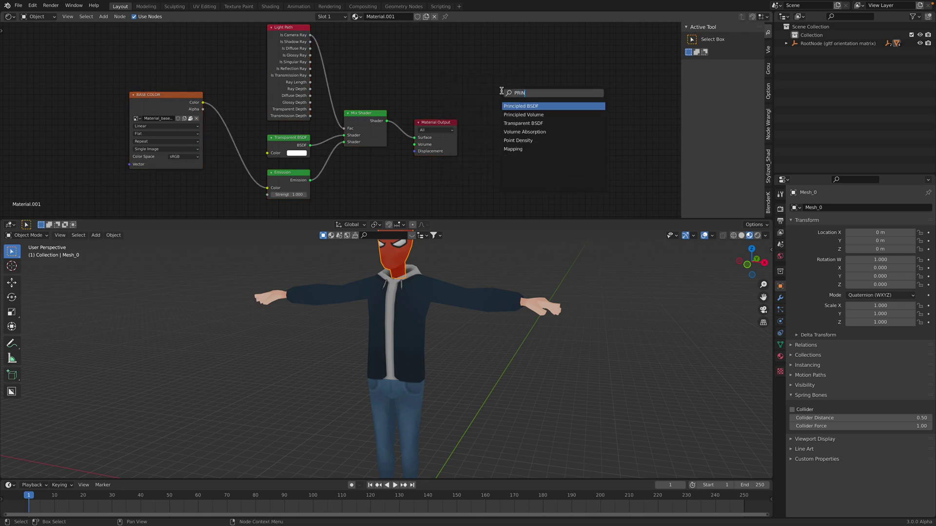
pyautogui.press('Return')
pyautogui.click(493, 57)
pyautogui.scroll(-1, 491, 146)
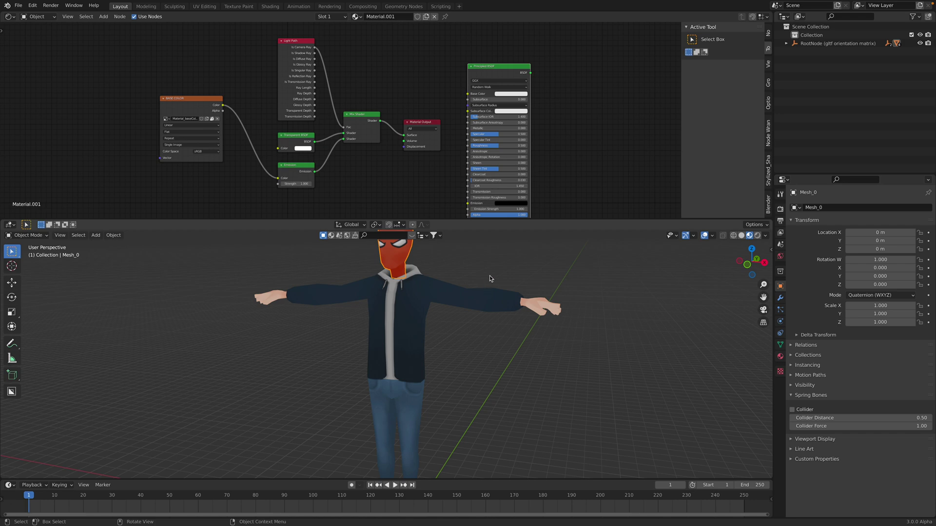
pyautogui.moveTo(510, 220); pyautogui.dragTo(468, 180)
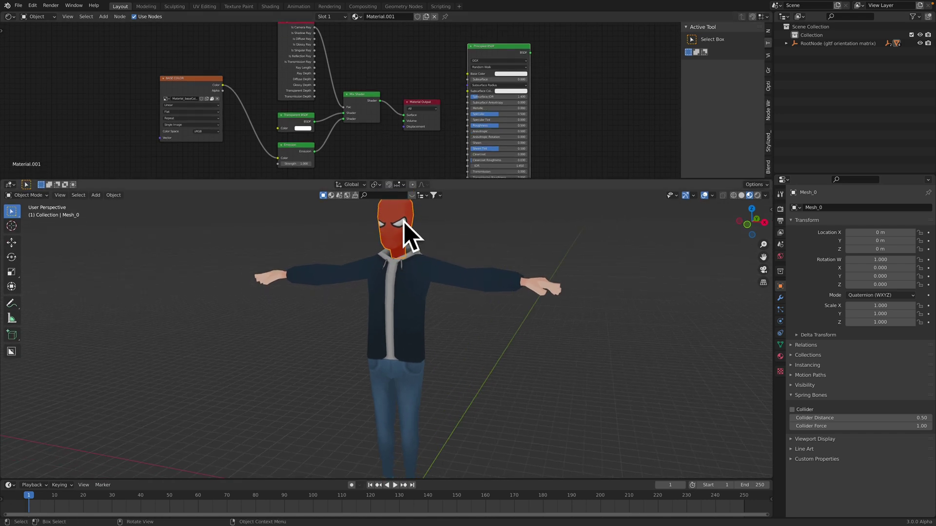
# Open the file sketchfab_spider_006.blend from the Desktop folder in place of the current scene.
pyautogui.moveTo(47, 29)
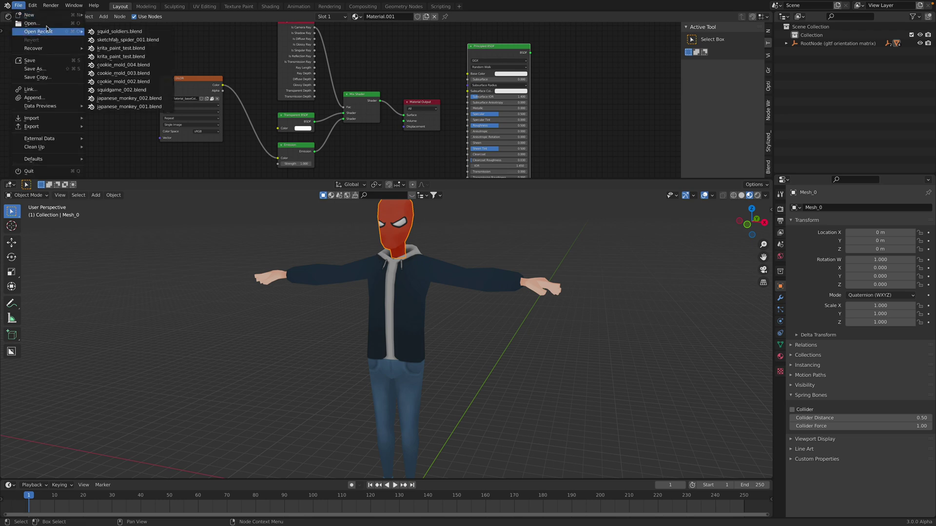
pyautogui.click(127, 41)
pyautogui.click(443, 277)
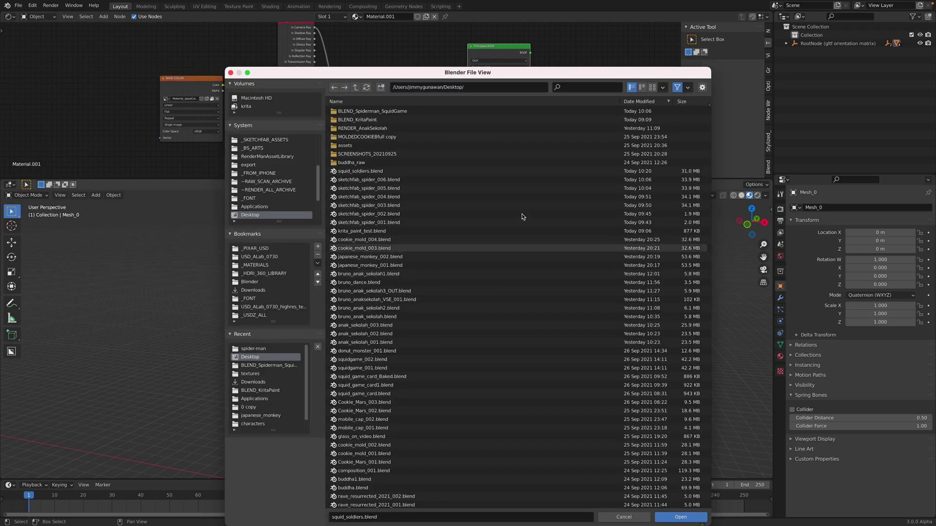
pyautogui.click(463, 180)
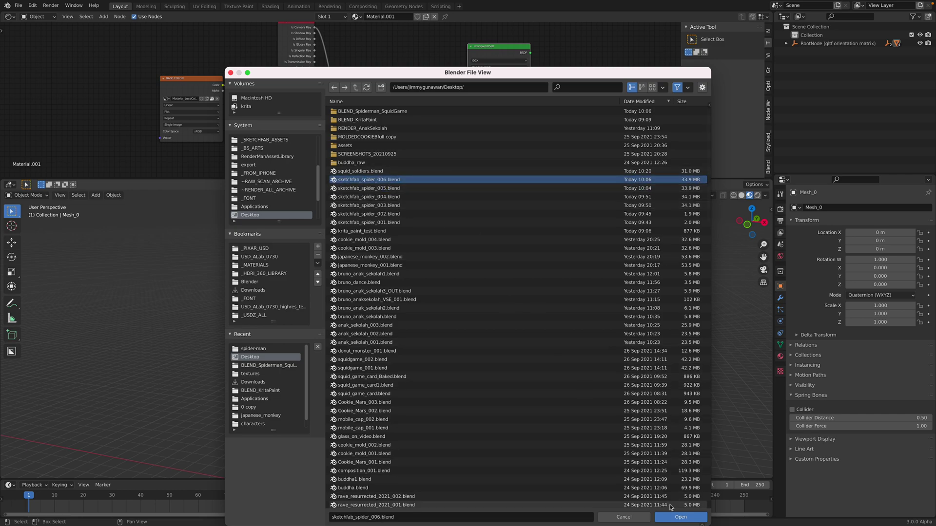
pyautogui.click(681, 517)
# Examine the repainted squid soldier and its suit mesh, with a brief look back at the original model in the browser.
pyautogui.moveTo(407, 331); pyautogui.dragTo(310, 260, button='middle')
pyautogui.scroll(1, 382, 327)
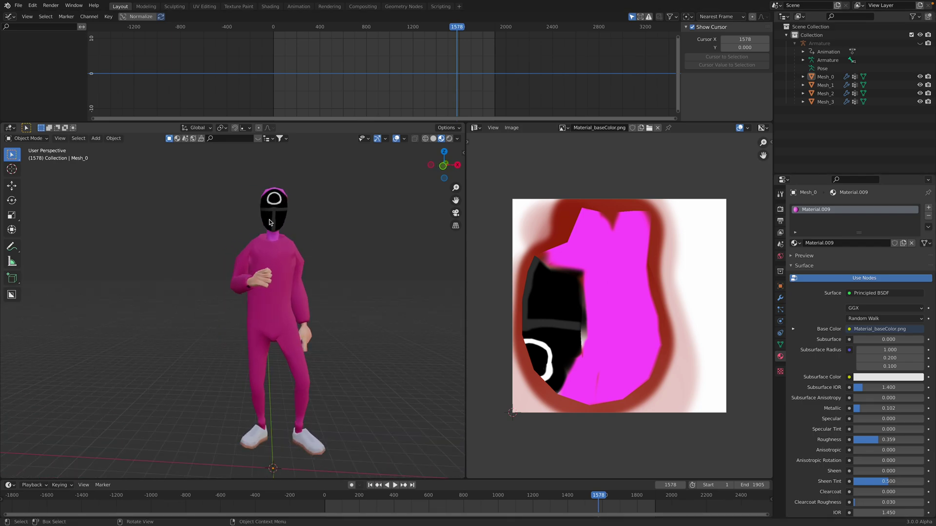
pyautogui.hotkey('ctrl', 'Right')
pyautogui.moveTo(331, 213)
pyautogui.mouseDown()
pyautogui.moveTo(284, 203)
pyautogui.moveTo(334, 210)
pyautogui.mouseUp()
pyautogui.hotkey('ctrl', 'Left')
pyautogui.moveTo(335, 208); pyautogui.dragTo(335, 256, button='middle')
pyautogui.click(294, 260)
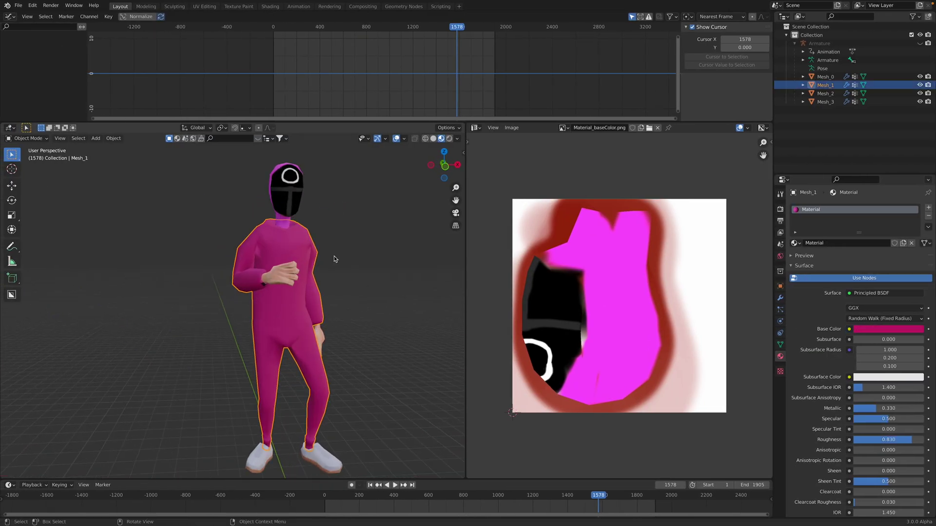
pyautogui.scroll(6, 334, 256)
pyautogui.moveTo(382, 220)
pyautogui.mouseDown(button='middle')
pyautogui.moveTo(355, 216)
pyautogui.moveTo(391, 232)
pyautogui.mouseUp(button='middle')
# Select the soldier's head mesh, widen the 3D viewport and put the mesh into Texture Paint mode.
pyautogui.click(356, 215)
pyautogui.moveTo(465, 238); pyautogui.dragTo(509, 238)
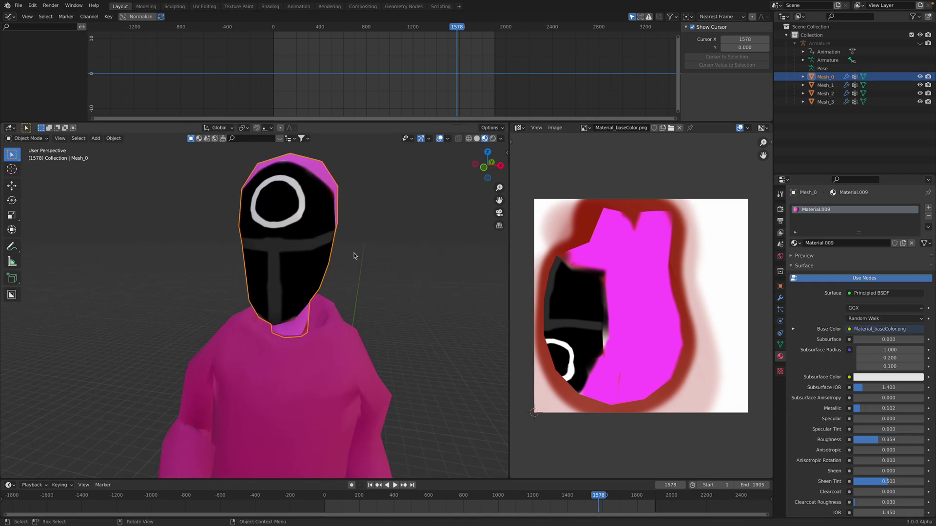
pyautogui.moveTo(272, 234); pyautogui.dragTo(247, 238, button='middle')
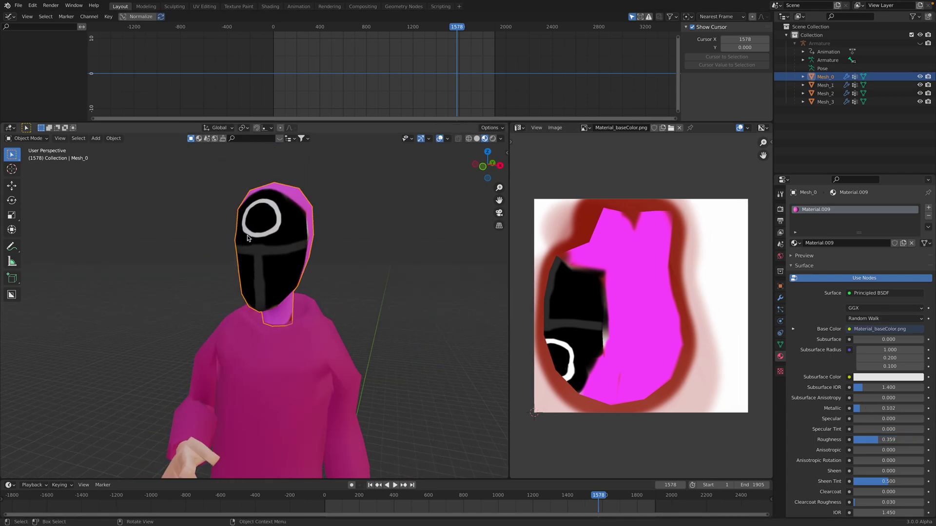
pyautogui.click(40, 139)
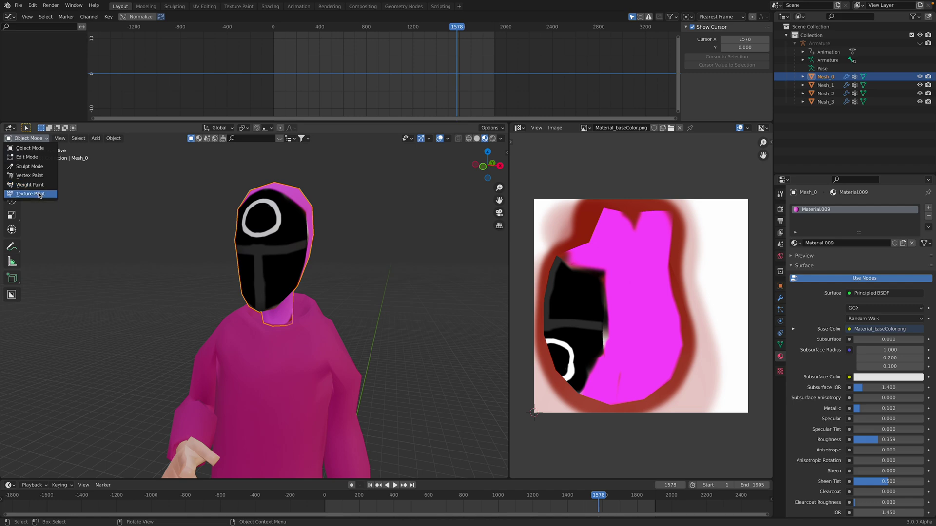
pyautogui.click(40, 194)
# Show the Texture Paint tool's texture slots and brush settings in the 3D viewport.
pyautogui.press('n')
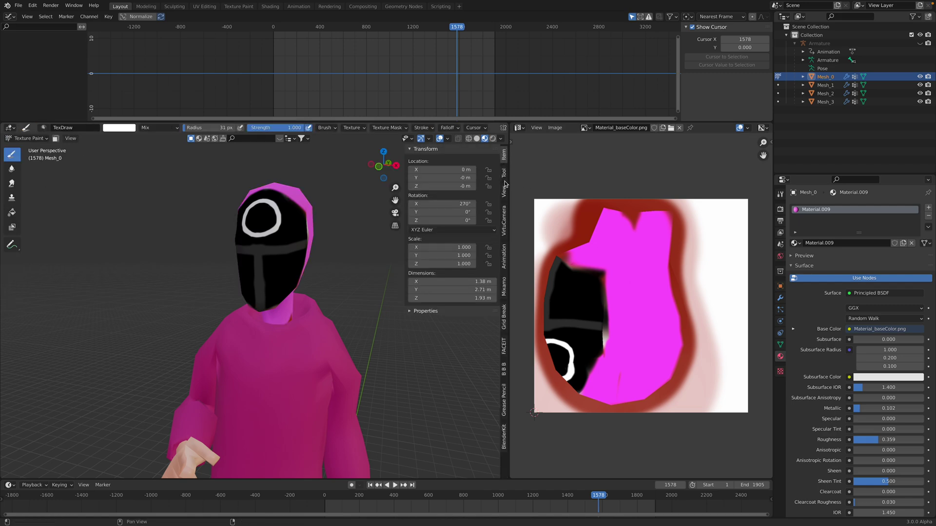
pyautogui.click(507, 193)
pyautogui.click(505, 176)
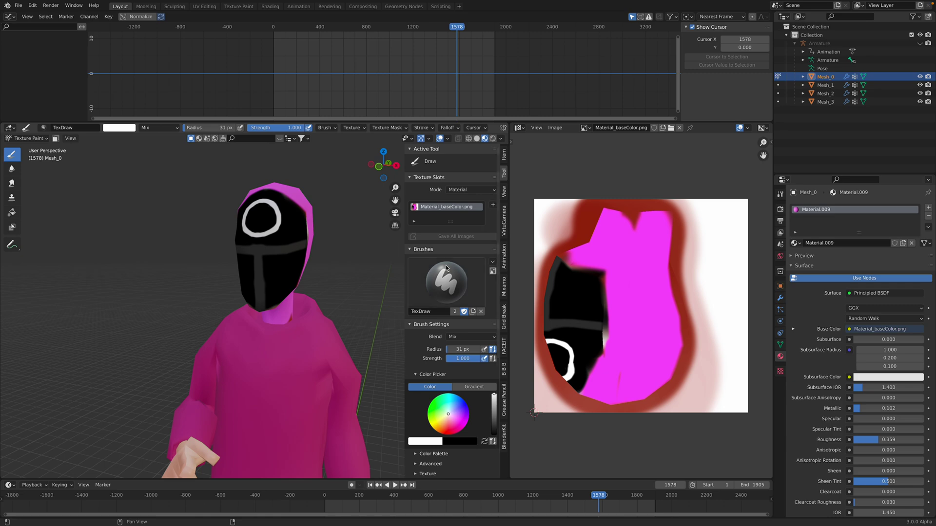
# Paint over the white circle on the soldier's mask in black and paint a white X in its place.
pyautogui.moveTo(313, 221); pyautogui.dragTo(267, 245, button='middle')
pyautogui.scroll(2, 333, 225)
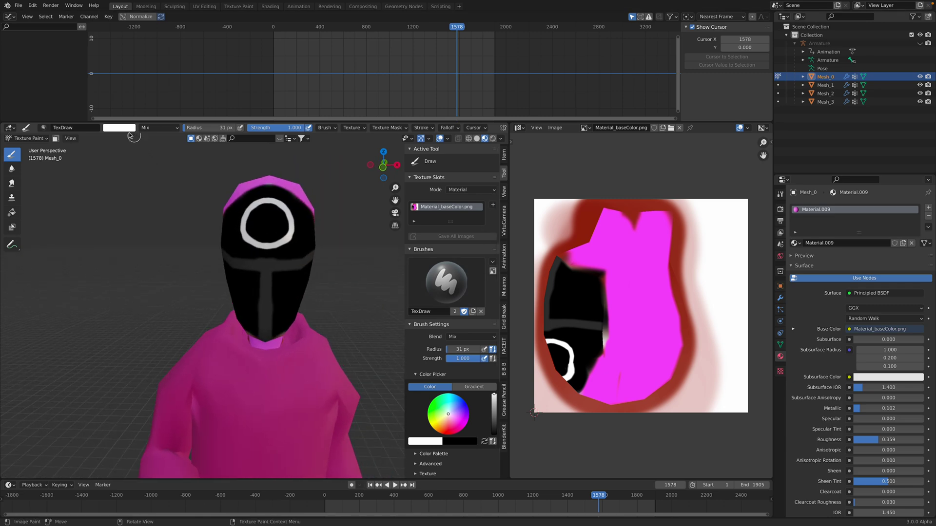
pyautogui.click(127, 129)
pyautogui.moveTo(175, 19); pyautogui.dragTo(175, 77)
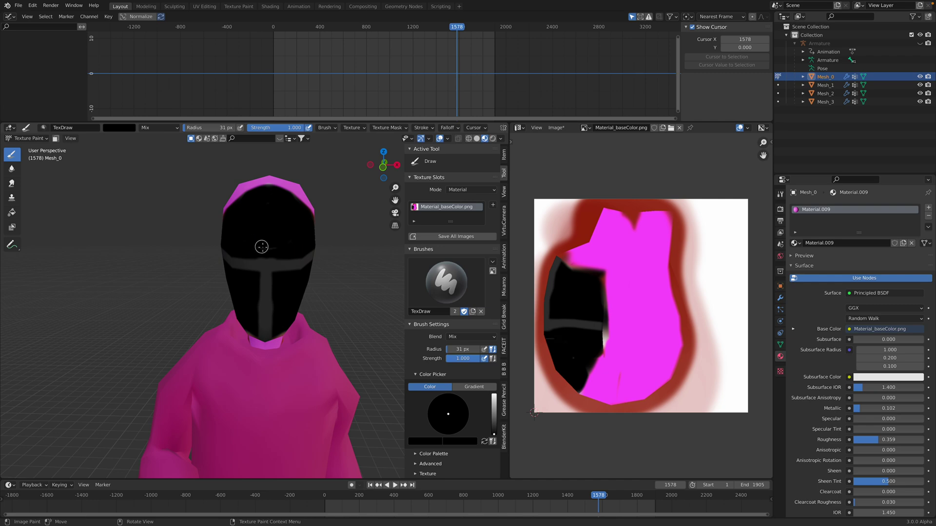
pyautogui.click(117, 128)
pyautogui.moveTo(175, 74); pyautogui.dragTo(174, 16)
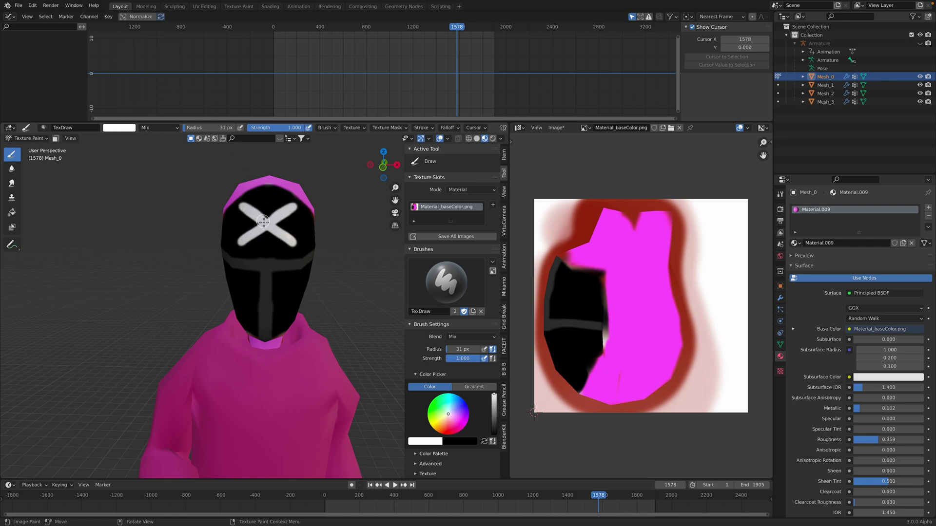
# Switch the head mesh from Texture Paint back to Object Mode with the whole soldier in view.
pyautogui.scroll(-5, 210, 230)
pyautogui.moveTo(215, 232)
pyautogui.mouseDown(button='middle')
pyautogui.moveTo(166, 233)
pyautogui.moveTo(168, 191)
pyautogui.moveTo(238, 224)
pyautogui.moveTo(216, 217)
pyautogui.mouseUp(button='middle')
pyautogui.click(24, 140)
pyautogui.click(29, 148)
pyautogui.click(108, 193)
pyautogui.click(257, 240)
# Save the repainted head texture as an RGB PNG image in the BLEND_Spiderman_SquidGame folder.
pyautogui.click(585, 128)
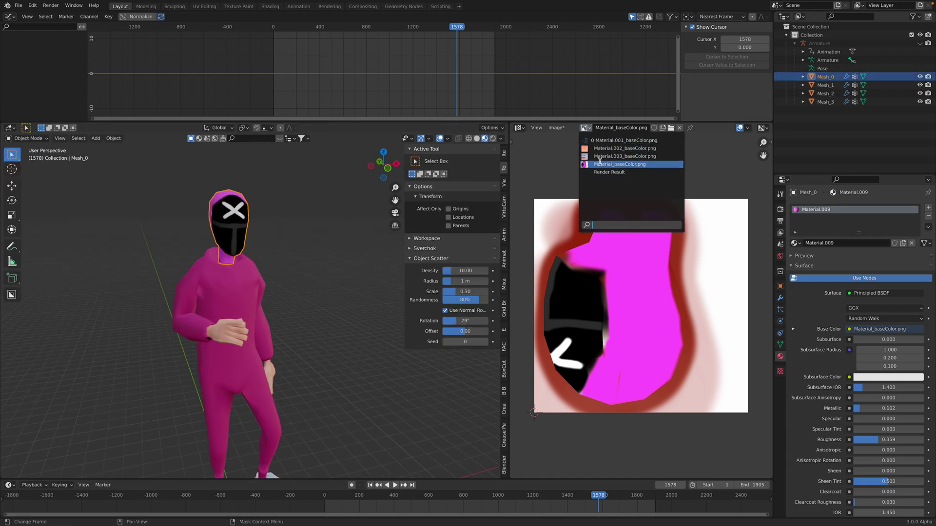
pyautogui.click(556, 128)
pyautogui.click(574, 205)
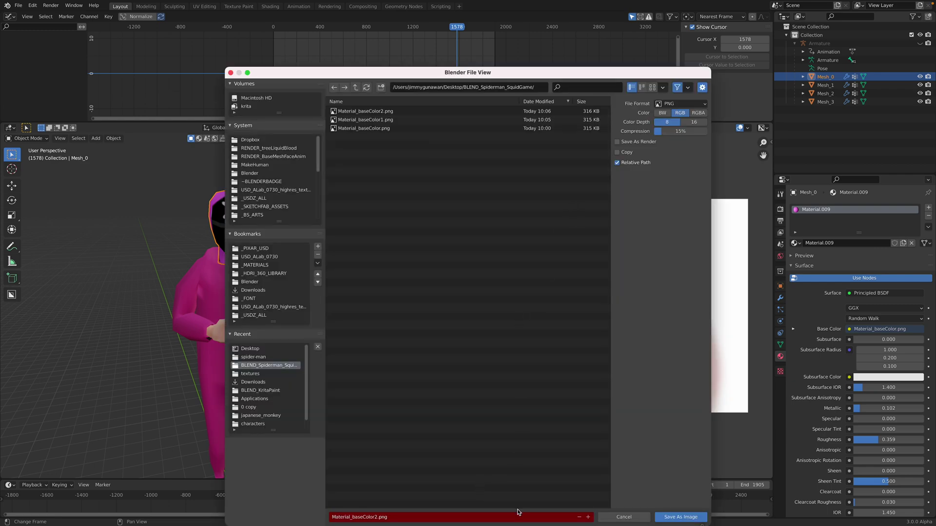
pyautogui.click(672, 517)
# Play the repainted soldier's animation, unhide its armature and play the motion again with the bones shown.
pyautogui.press('space')
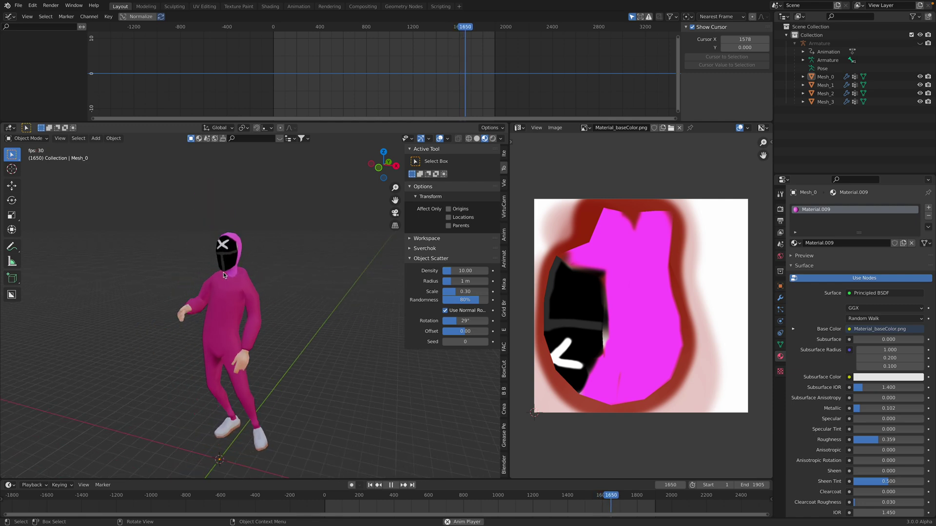
pyautogui.keyDown('shift'); pyautogui.moveTo(303, 263); pyautogui.dragTo(312, 229, button='middle'); pyautogui.keyUp('shift')
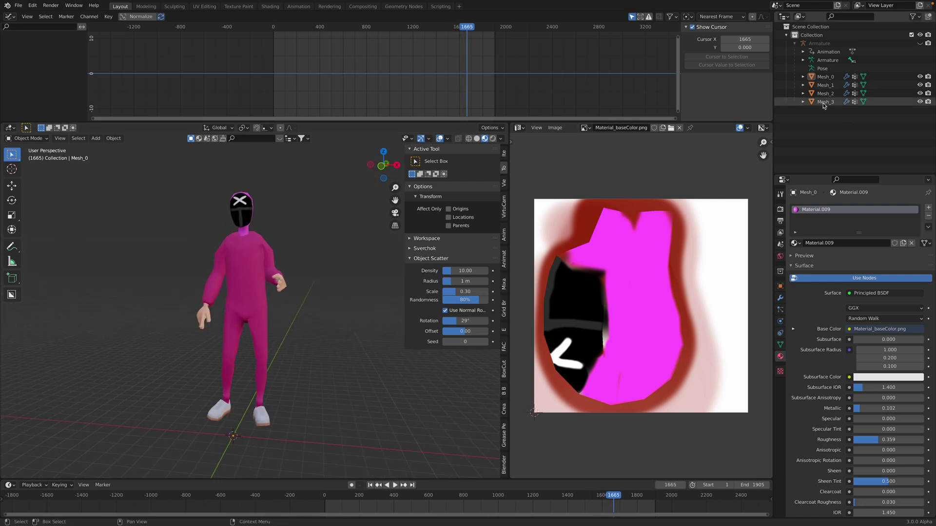
pyautogui.click(920, 43)
pyautogui.press('space')
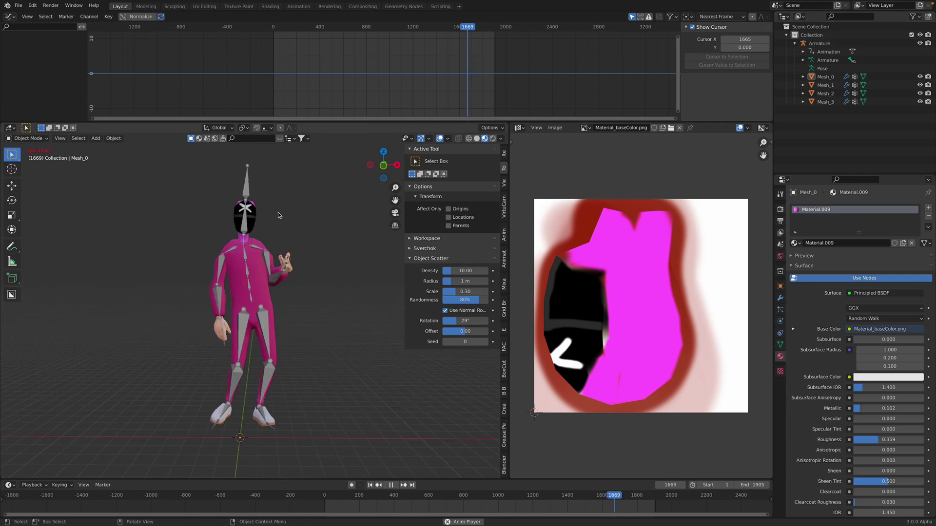
pyautogui.press('space')
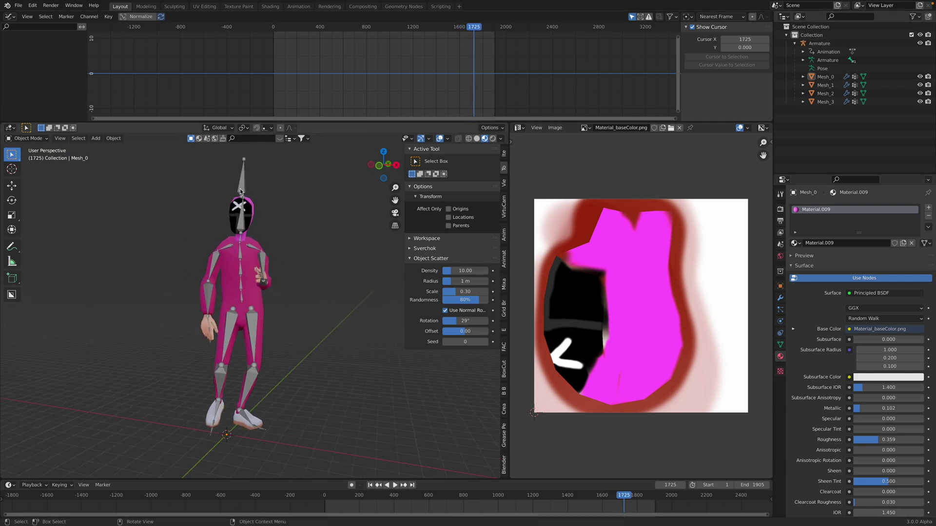
# Examine the soldier's armature and body mesh, playing the animation and selecting each of them in the viewport.
pyautogui.click(257, 219)
pyautogui.press('space')
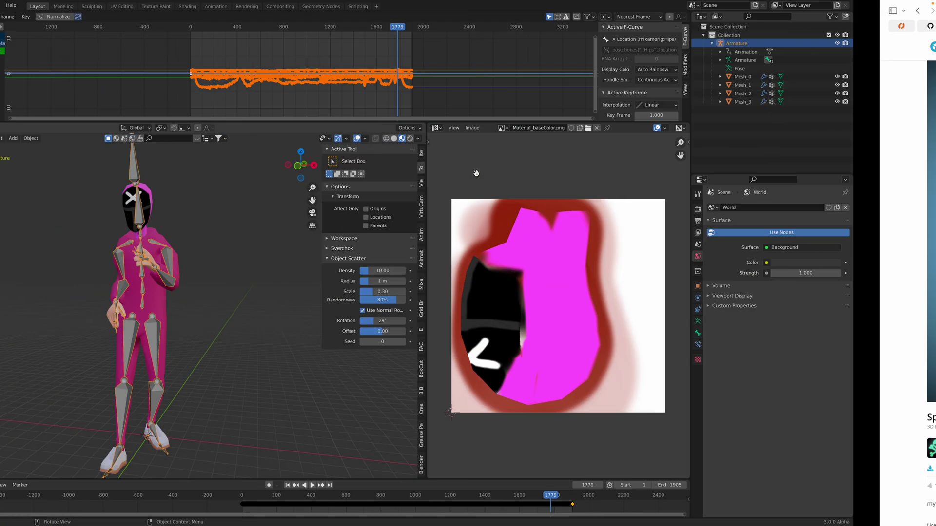
pyautogui.scroll(-1, 228, 249)
pyautogui.click(280, 219)
pyautogui.moveTo(280, 219); pyautogui.dragTo(277, 243, button='middle')
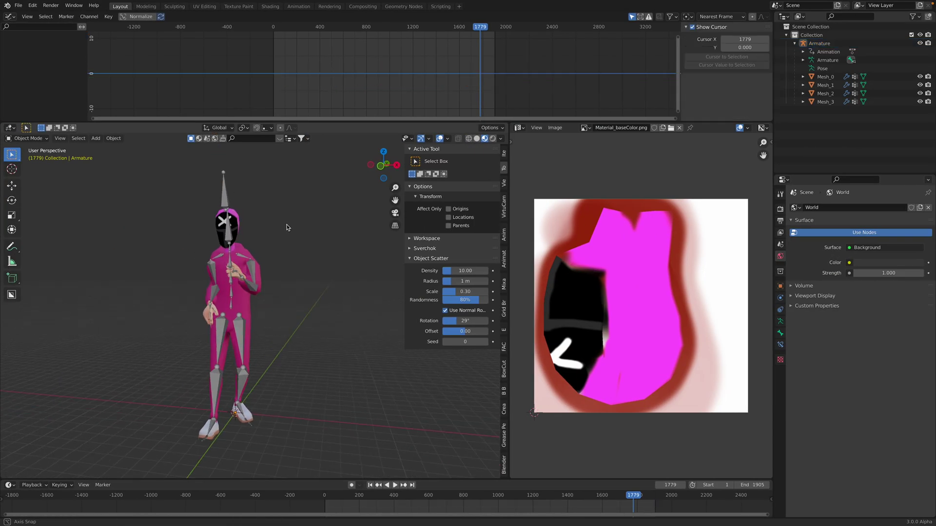
pyautogui.click(247, 237)
pyautogui.click(236, 220)
pyautogui.click(247, 239)
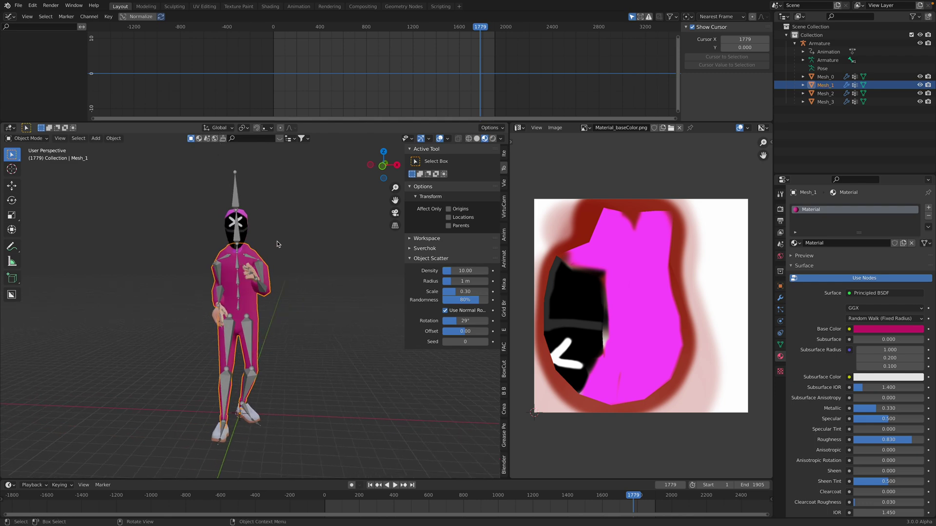
pyautogui.click(238, 197)
pyautogui.moveTo(263, 234); pyautogui.dragTo(386, 238, button='middle')
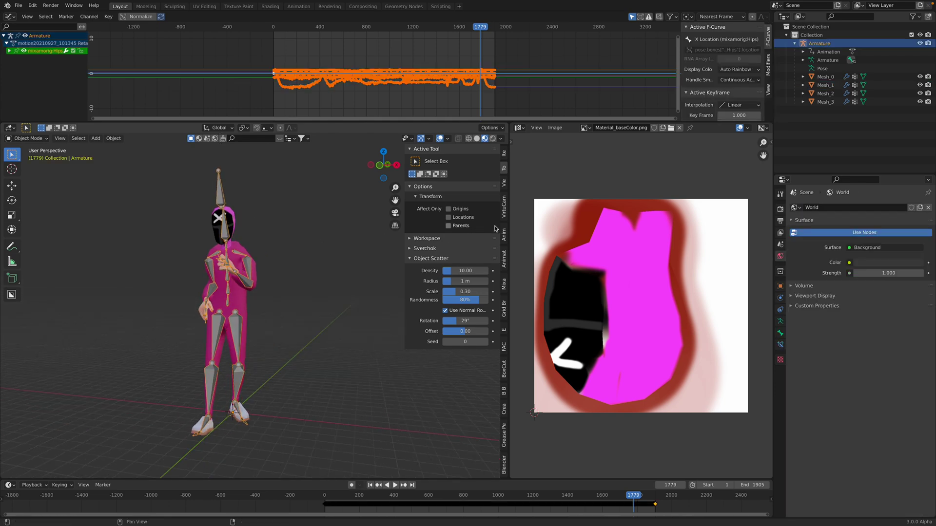
pyautogui.click(504, 309)
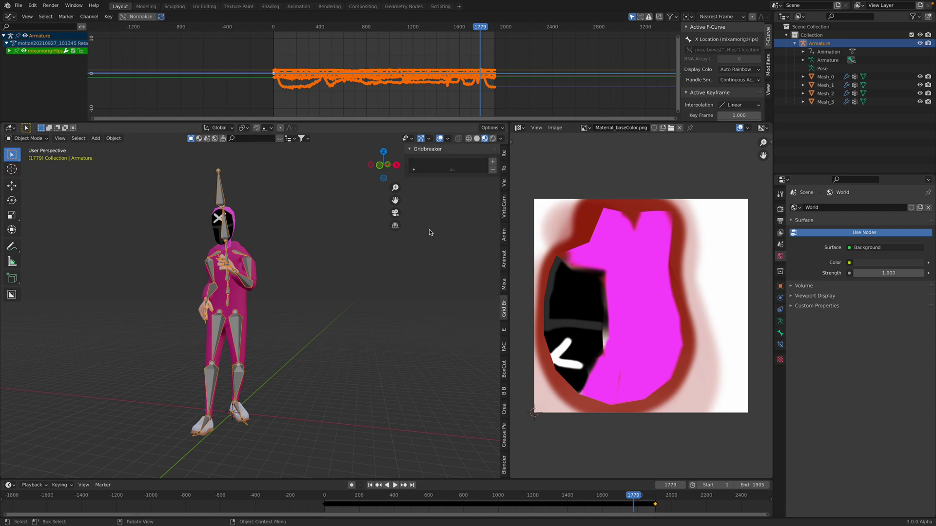
pyautogui.scroll(3, 285, 218)
pyautogui.click(504, 183)
pyautogui.click(503, 168)
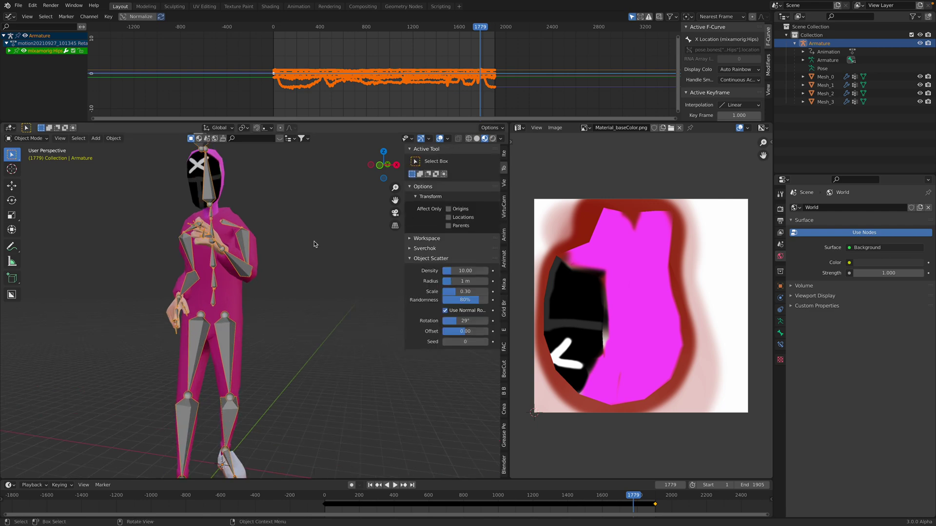
# Play the soldier's animation once more with nothing selected and pick the head mesh to inspect it.
pyautogui.click(318, 241)
pyautogui.scroll(-3, 317, 241)
pyautogui.press('space')
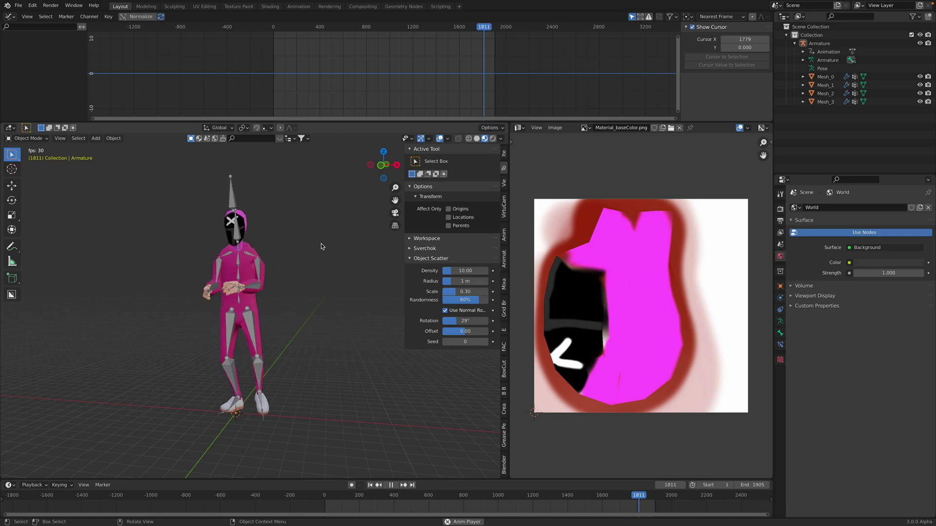
pyautogui.press('KP_1')
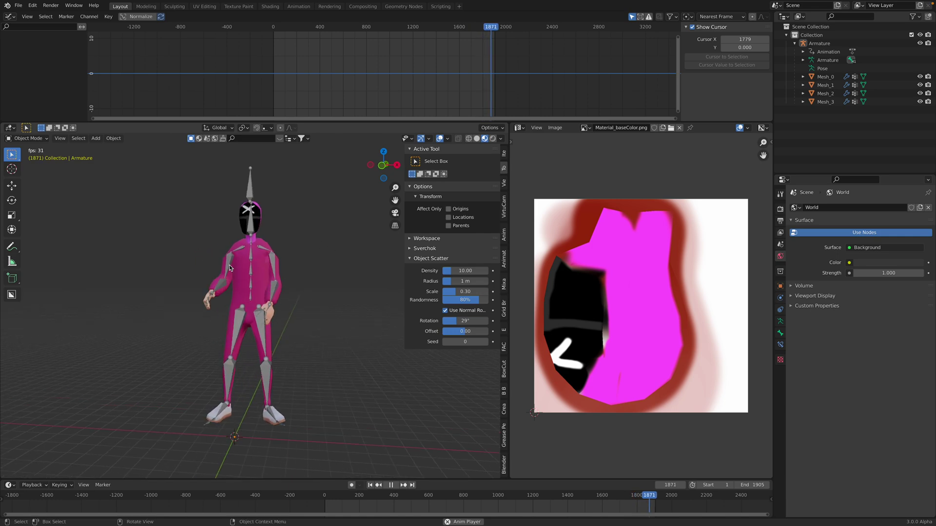
pyautogui.press('space')
pyautogui.click(249, 224)
pyautogui.moveTo(283, 235); pyautogui.dragTo(244, 202, button='middle')
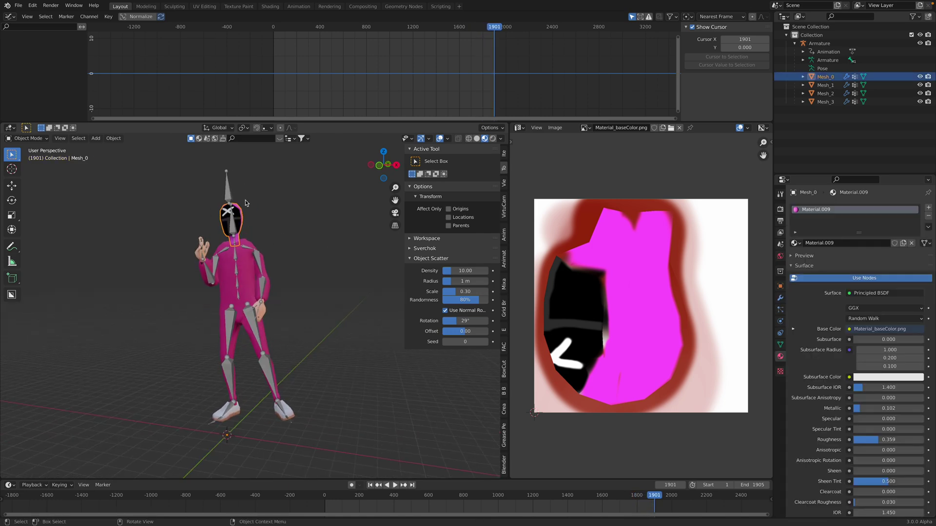
# Start a new General file and delete all of its default objects.
pyautogui.click(18, 5)
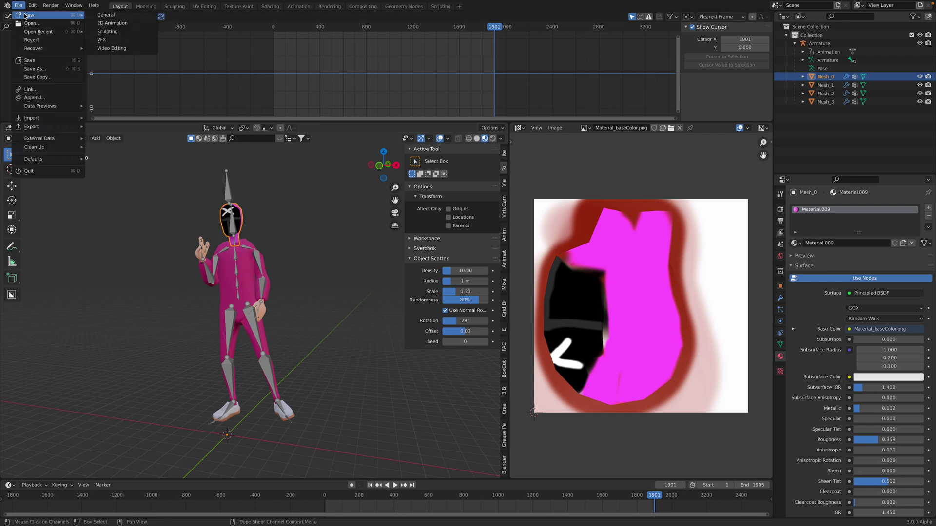
pyautogui.moveTo(7, 7)
pyautogui.click(106, 15)
pyautogui.click(429, 277)
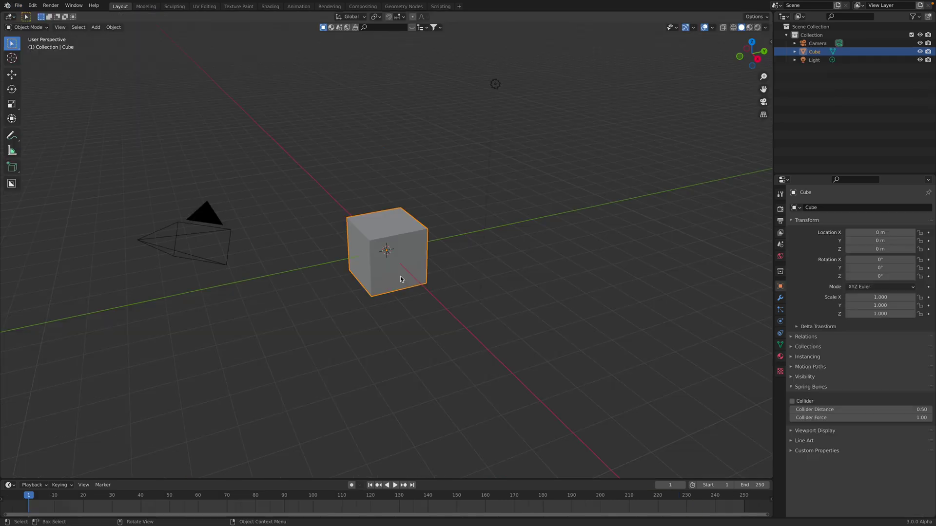
pyautogui.press('a')
pyautogui.press('Delete')
pyautogui.click(13, 9)
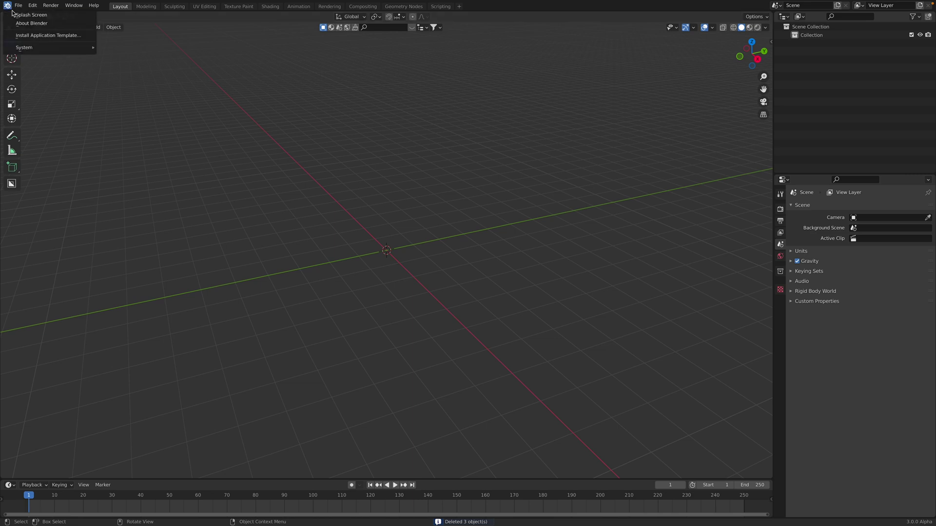
pyautogui.click(25, 15)
pyautogui.click(307, 148)
pyautogui.press('Home')
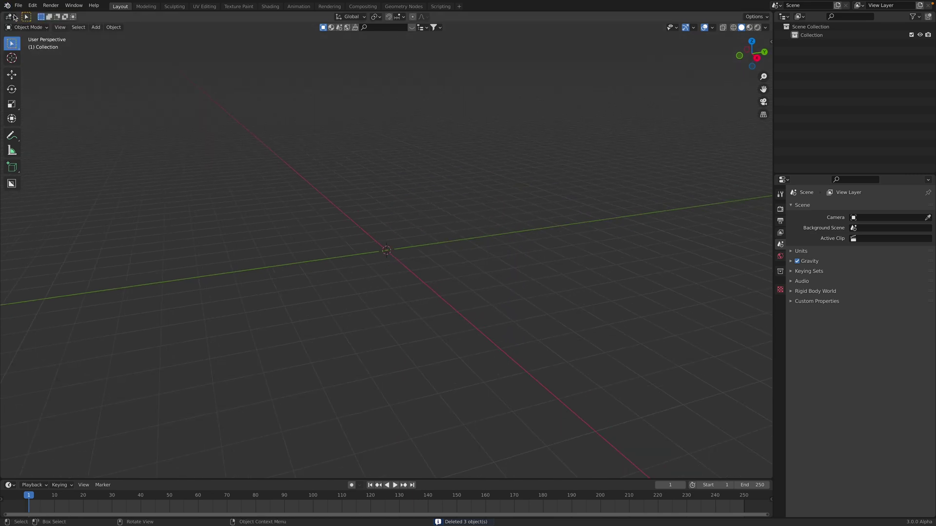
# Append the armature, the four meshes and motion20210927_101345 from the objects of sketchfab_spider_006.blend on the Desktop.
pyautogui.click(18, 6)
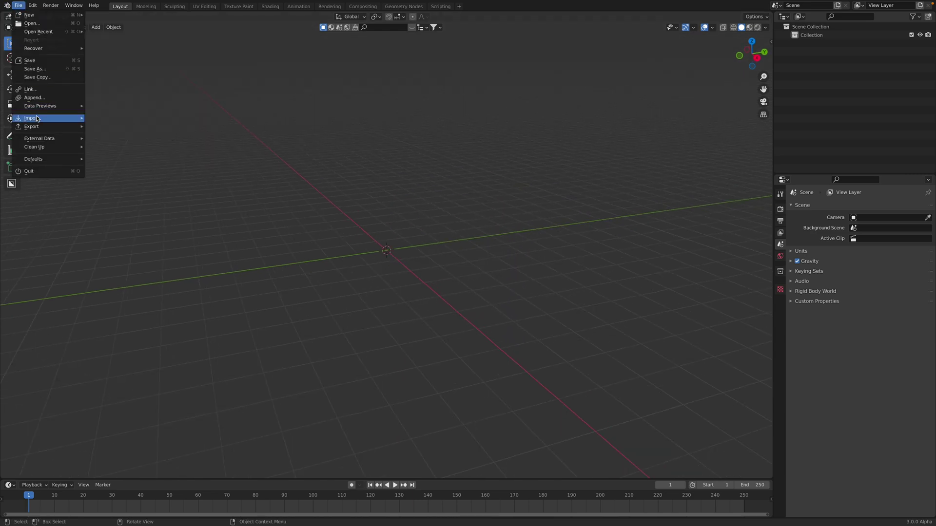
pyautogui.moveTo(38, 120)
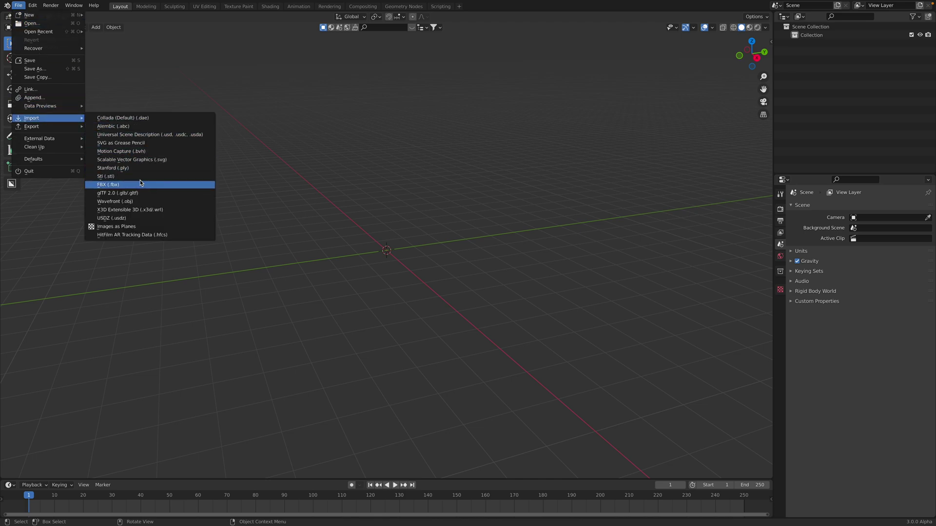
pyautogui.click(34, 98)
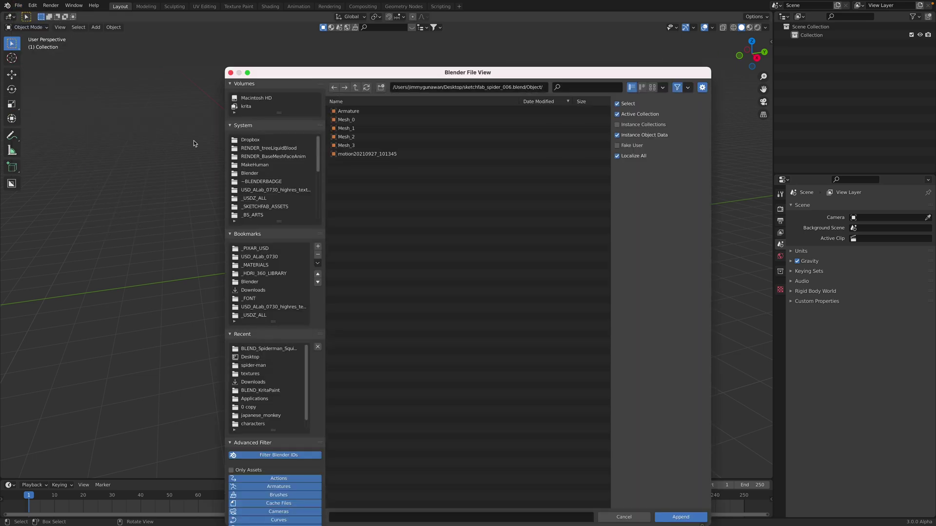
pyautogui.click(355, 87)
pyautogui.click(355, 86)
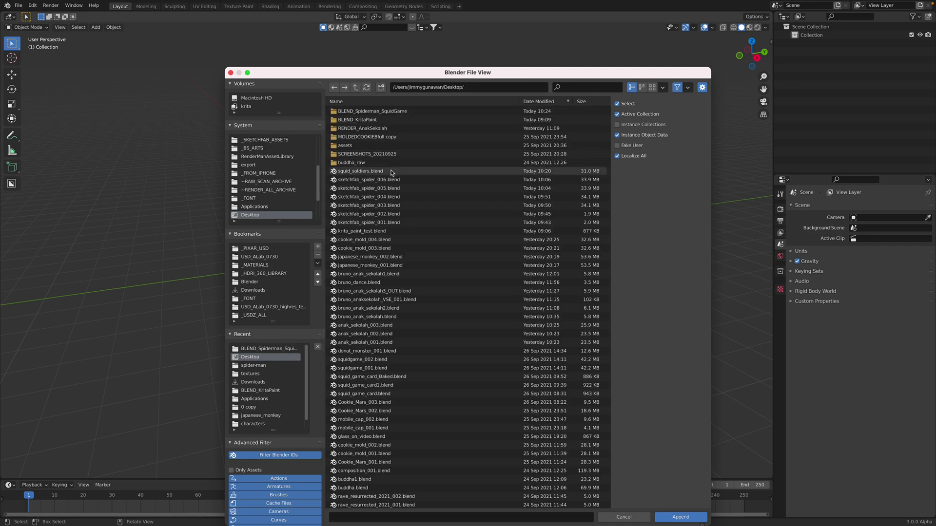
pyautogui.doubleClick(369, 179)
pyautogui.click(368, 181)
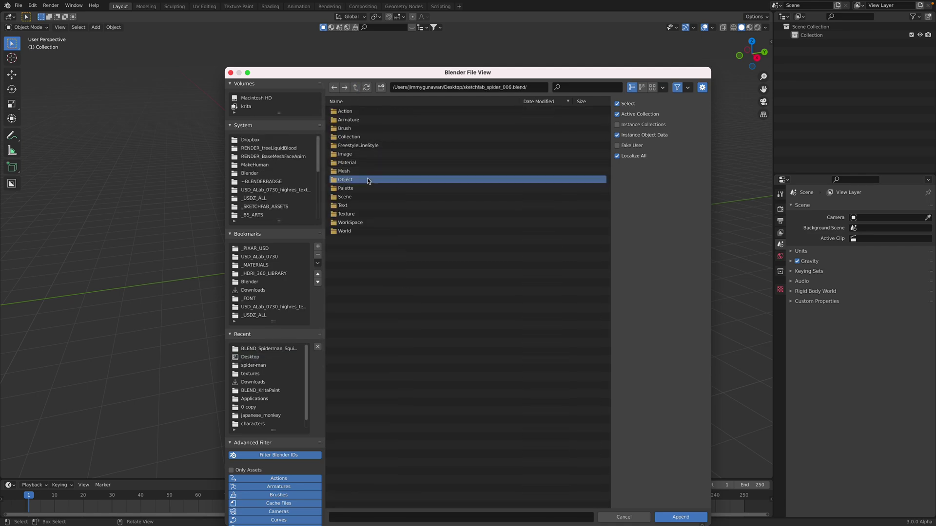
pyautogui.doubleClick(368, 180)
pyautogui.press('a')
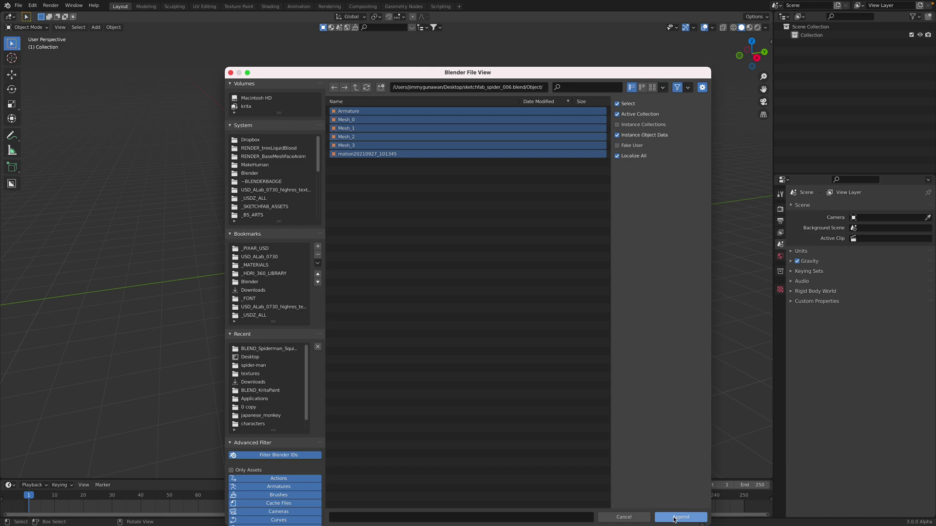
pyautogui.click(675, 517)
pyautogui.scroll(-5, 463, 292)
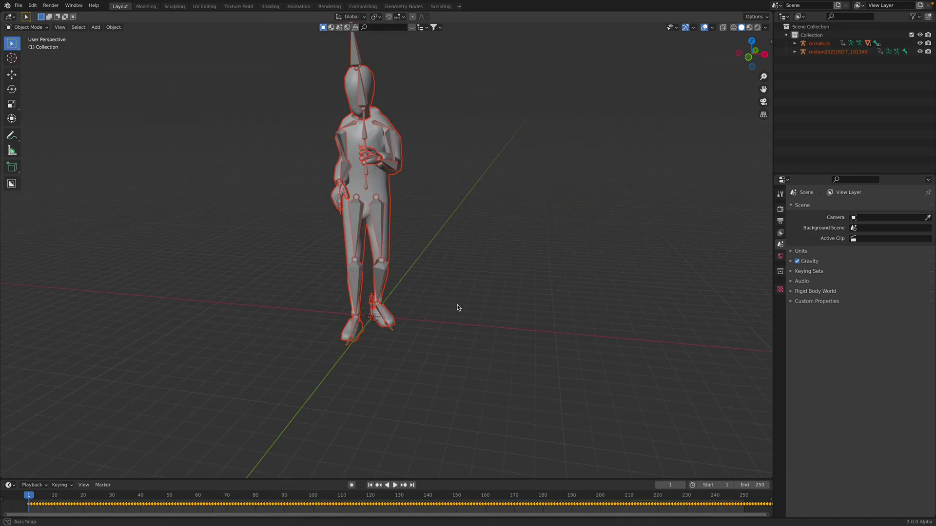
# Append the full set of objects from sketchfab_spider_006.blend three more times and clear the selection.
pyautogui.click(18, 6)
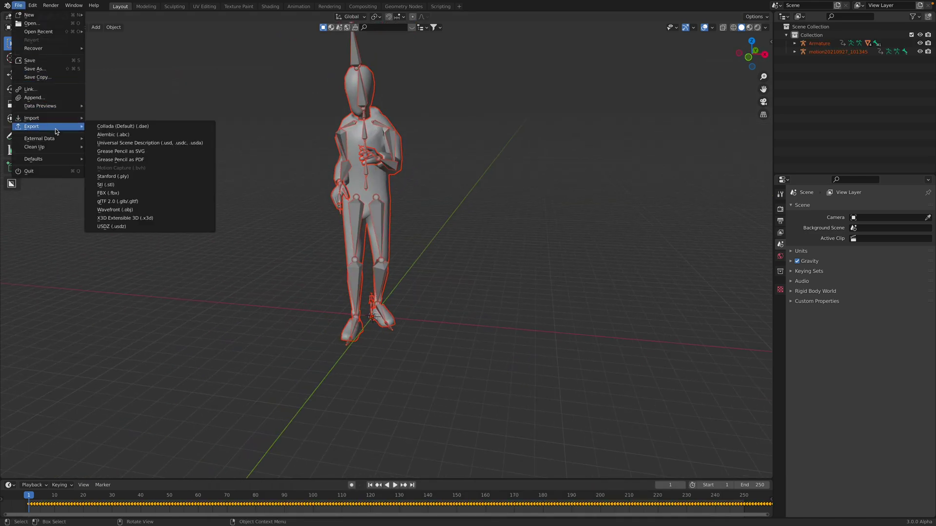
pyautogui.press('Return')
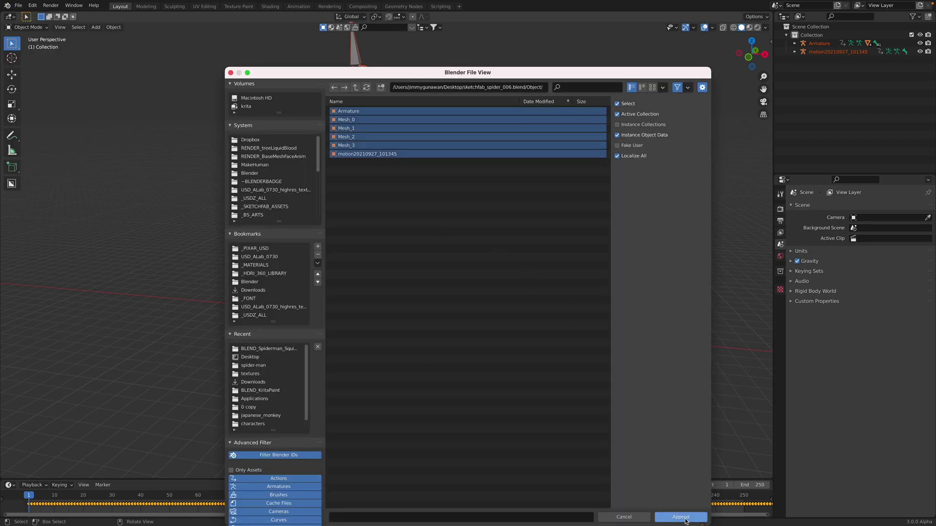
pyautogui.click(684, 519)
pyautogui.click(18, 5)
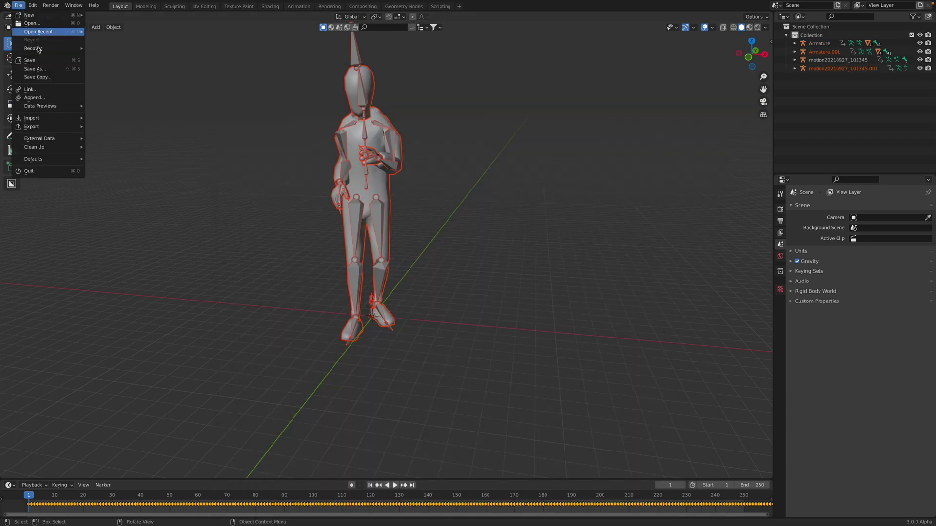
pyautogui.click(52, 99)
pyautogui.press('a')
pyautogui.click(684, 517)
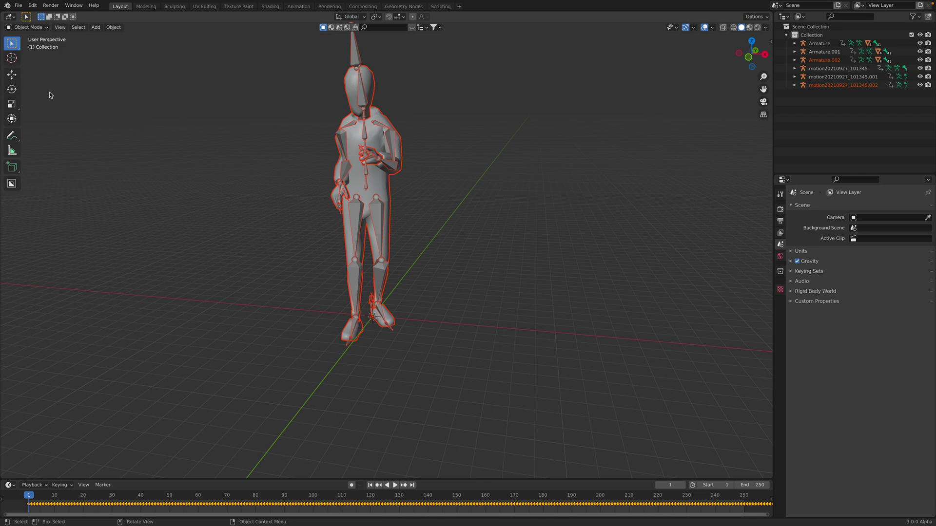
pyautogui.click(18, 6)
pyautogui.click(52, 99)
pyautogui.press('a')
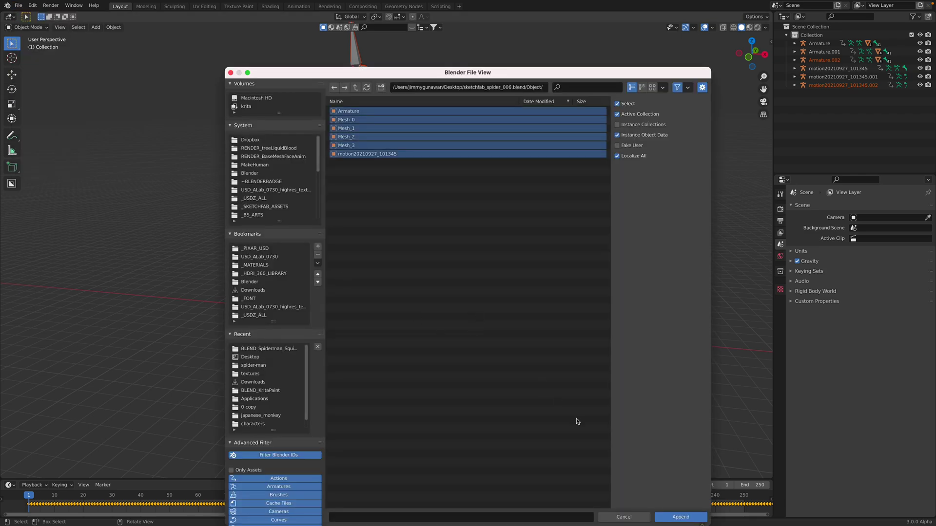
pyautogui.click(682, 517)
pyautogui.click(587, 288)
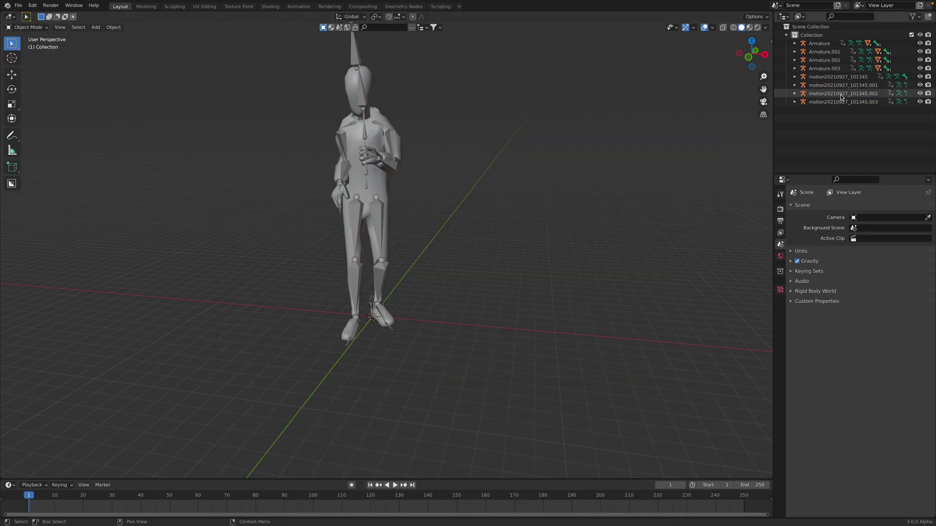
# Delete the four motion20210927_101345 armatures, from the original through .003, from the scene.
pyautogui.click(832, 77)
pyautogui.keyDown('shift'); pyautogui.click(839, 101); pyautogui.keyUp('shift')
pyautogui.press('x')
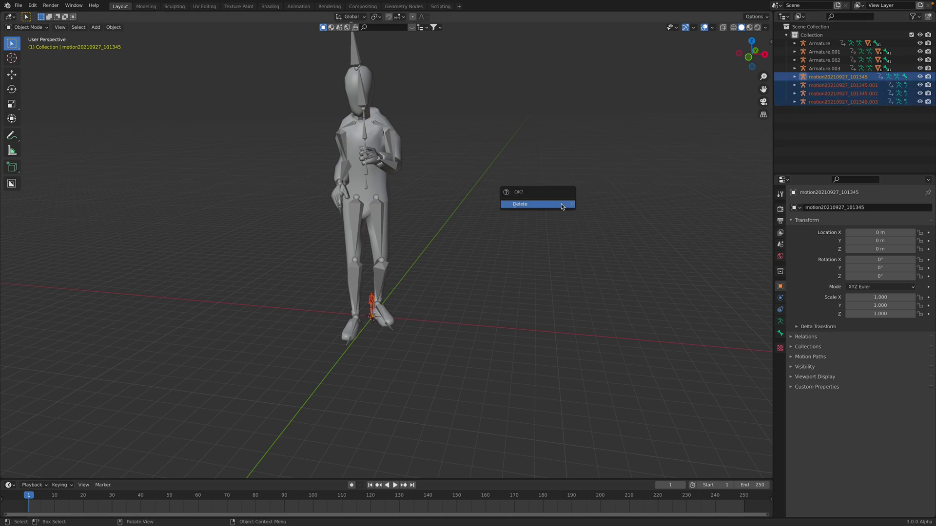
pyautogui.click(498, 207)
# Move Armature about 5.3 m along the negative X axis, away from the overlapping soldiers.
pyautogui.moveTo(497, 207); pyautogui.dragTo(467, 248, button='middle')
pyautogui.click(819, 44)
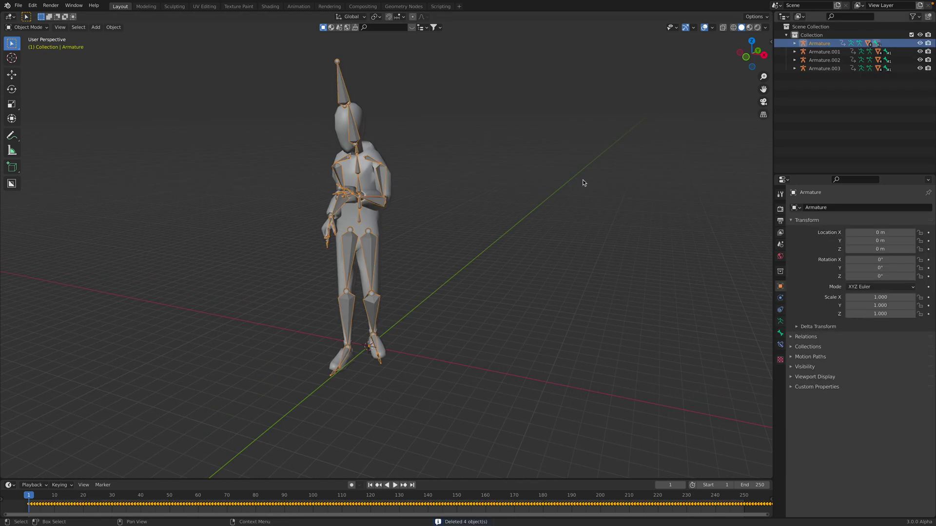
pyautogui.moveTo(536, 188); pyautogui.dragTo(575, 194, button='middle')
pyautogui.press('g')
pyautogui.press('x')
pyautogui.click(465, 188)
# Move Armature.001 about 4.9 m along the positive X axis.
pyautogui.click(824, 52)
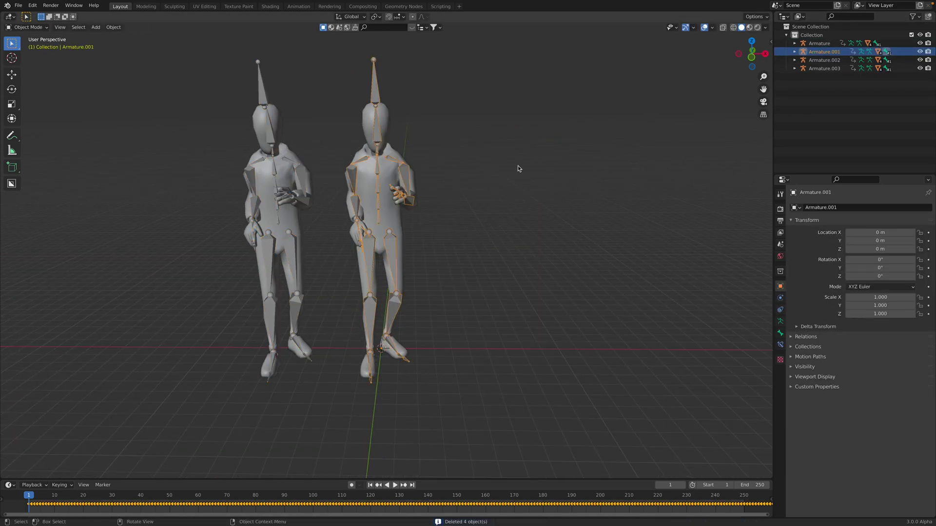
pyautogui.press('g')
pyautogui.press('x')
pyautogui.click(605, 173)
# Move Armature.002 about 11.6 m along the negative X axis to complete a row of four soldiers.
pyautogui.click(824, 60)
pyautogui.press('g')
pyautogui.press('x')
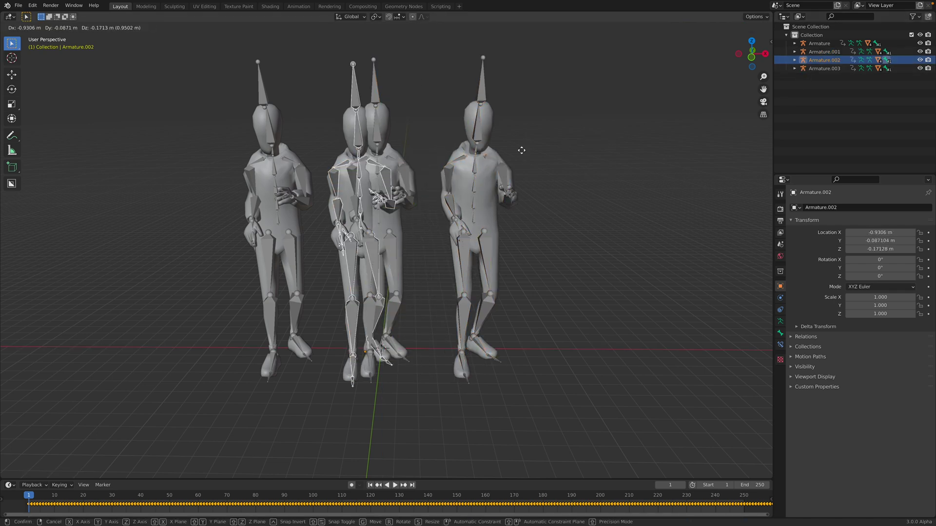
pyautogui.click(398, 152)
pyautogui.keyDown('shift'); pyautogui.moveTo(420, 159); pyautogui.dragTo(517, 172, button='middle'); pyautogui.keyUp('shift')
pyautogui.moveTo(530, 142); pyautogui.dragTo(520, 143, button='middle')
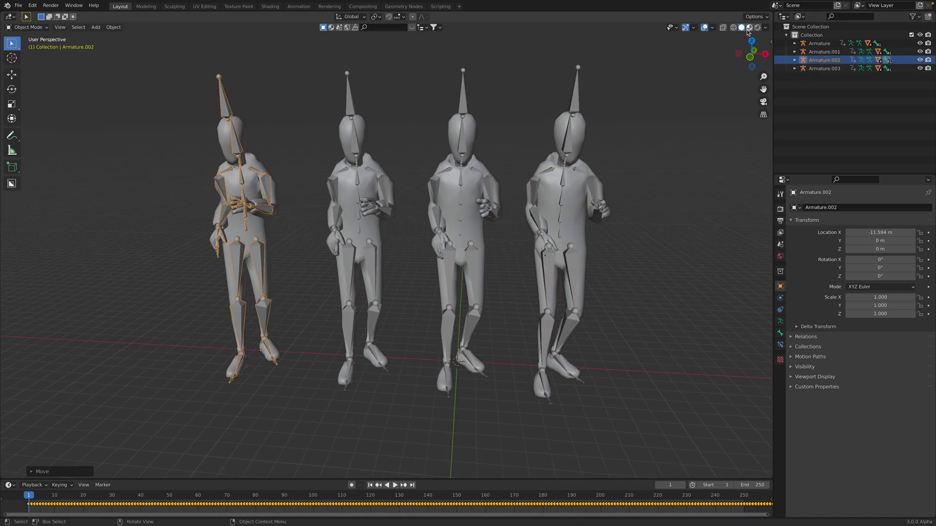
# Show the soldiers in Material Preview shading and select the head mesh of Armature.001.
pyautogui.click(749, 28)
pyautogui.moveTo(632, 161); pyautogui.dragTo(618, 156, button='middle')
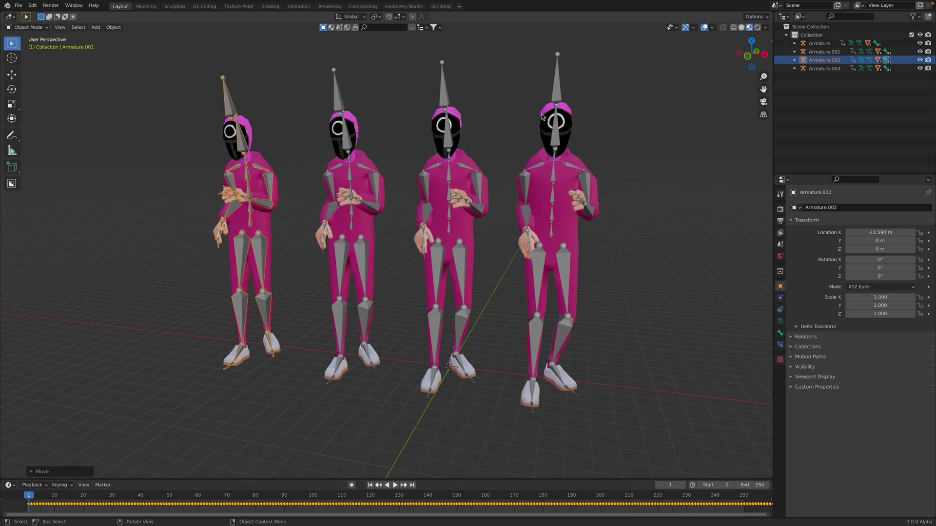
pyautogui.click(551, 132)
pyautogui.moveTo(551, 133)
pyautogui.mouseDown(button='middle')
pyautogui.moveTo(534, 135)
pyautogui.moveTo(537, 122)
pyautogui.mouseUp(button='middle')
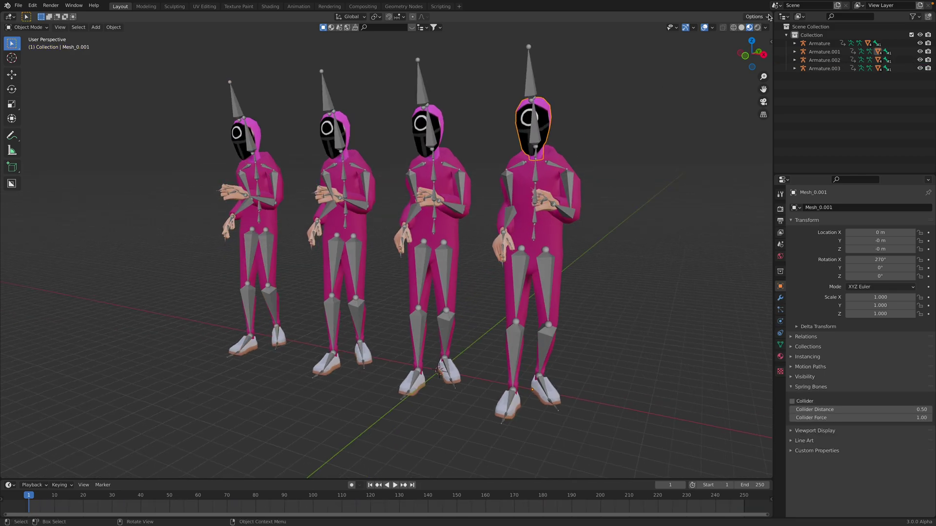
# Split the 3D viewport horizontally and turn the upper area into a Shader Editor framing the head material's nodes.
pyautogui.moveTo(769, 17); pyautogui.dragTo(760, 217)
pyautogui.click(10, 16)
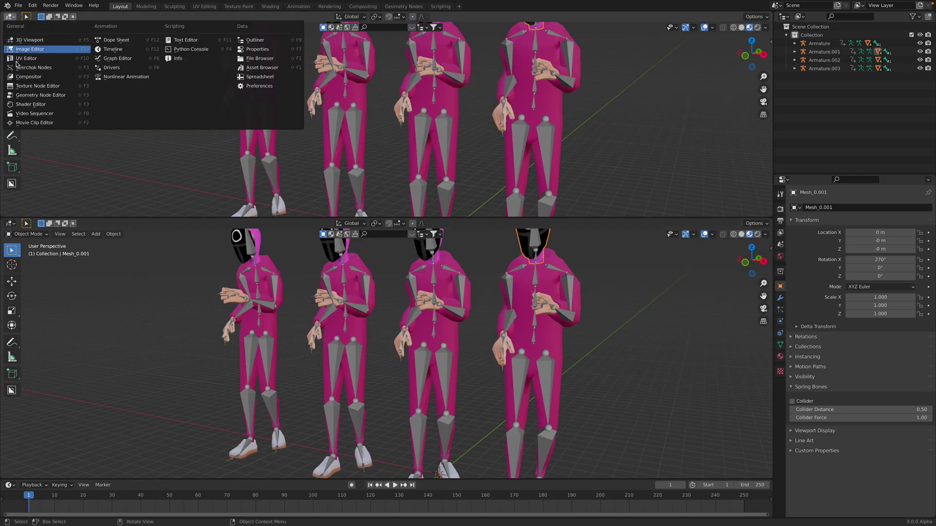
pyautogui.click(20, 104)
pyautogui.moveTo(403, 78); pyautogui.dragTo(394, 94, button='middle')
pyautogui.scroll(4, 394, 94)
pyautogui.moveTo(340, 107); pyautogui.dragTo(403, 74, button='middle')
pyautogui.scroll(3, 402, 74)
pyautogui.click(296, 59)
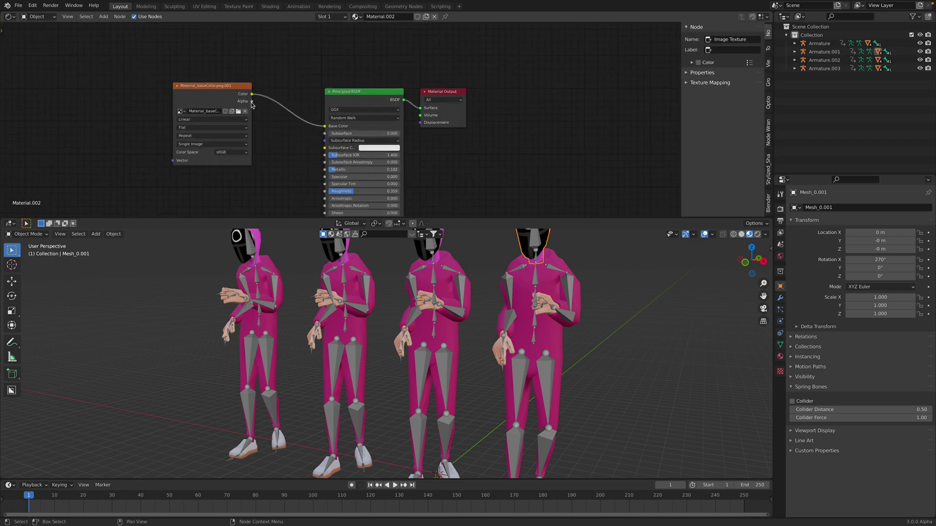
# Load the X-symbol mask image into Mesh_0.001's image texture and Material_baseColor2.png into that of Mesh_0.003.
pyautogui.click(238, 111)
pyautogui.doubleClick(337, 124)
pyautogui.click(457, 257)
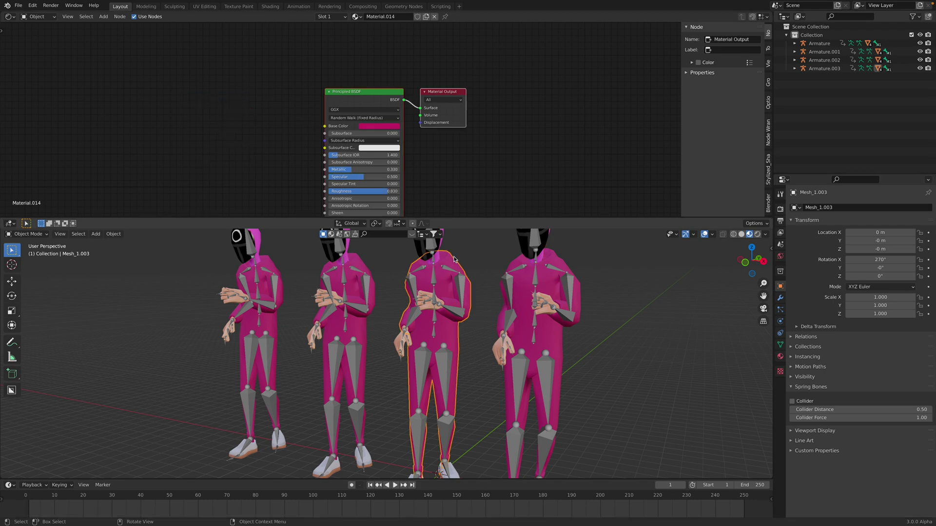
pyautogui.click(443, 266)
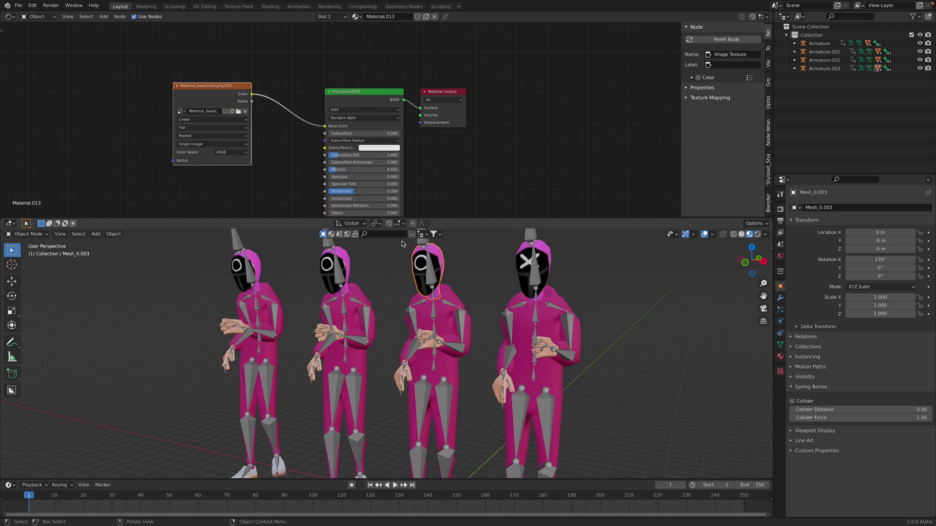
pyautogui.click(238, 112)
pyautogui.doubleClick(344, 120)
# Load Material_baseColor1.png into Mesh_0's image texture and Material_baseColor.png into that of Mesh_0.002.
pyautogui.click(239, 111)
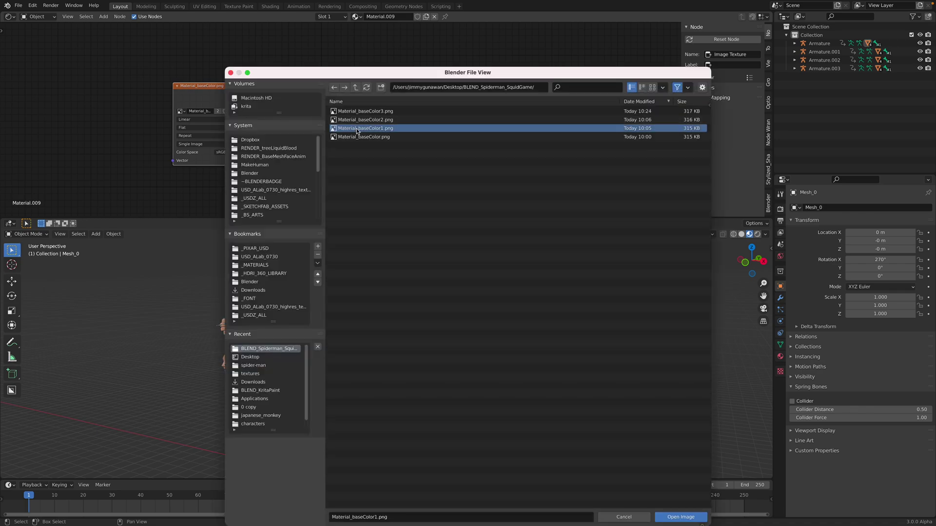
pyautogui.doubleClick(343, 130)
pyautogui.click(253, 258)
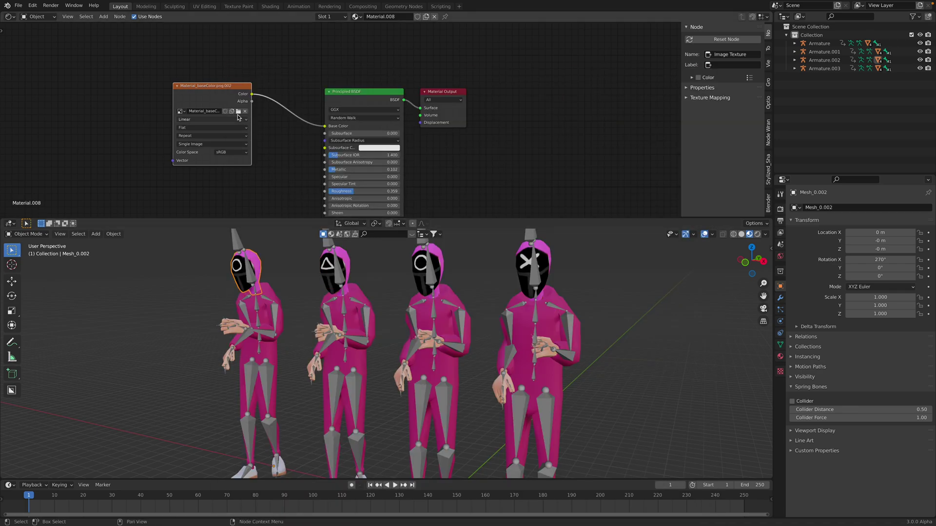
pyautogui.click(239, 111)
pyautogui.doubleClick(375, 138)
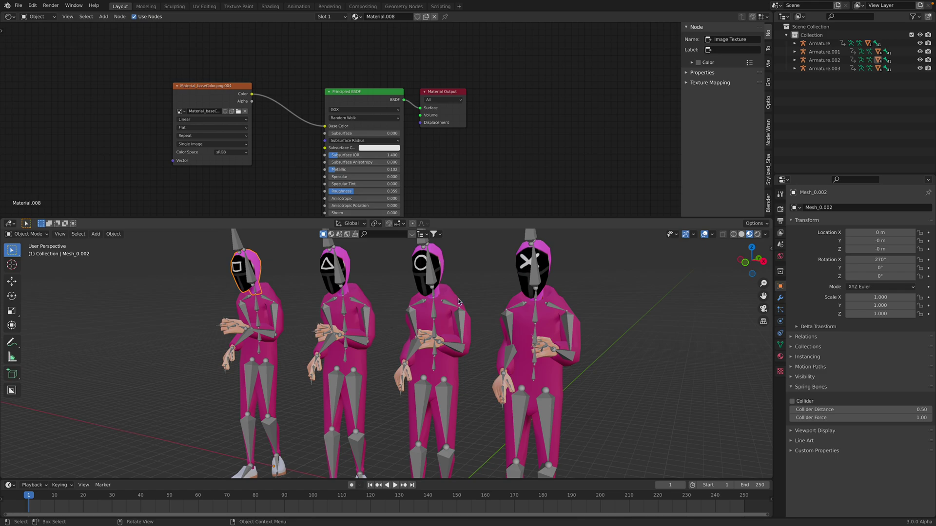
# Play the four soldiers' animation, compare Solid and Material Preview shading, enlarge the 3D viewport area and stop playback.
pyautogui.press('space')
pyautogui.click(741, 234)
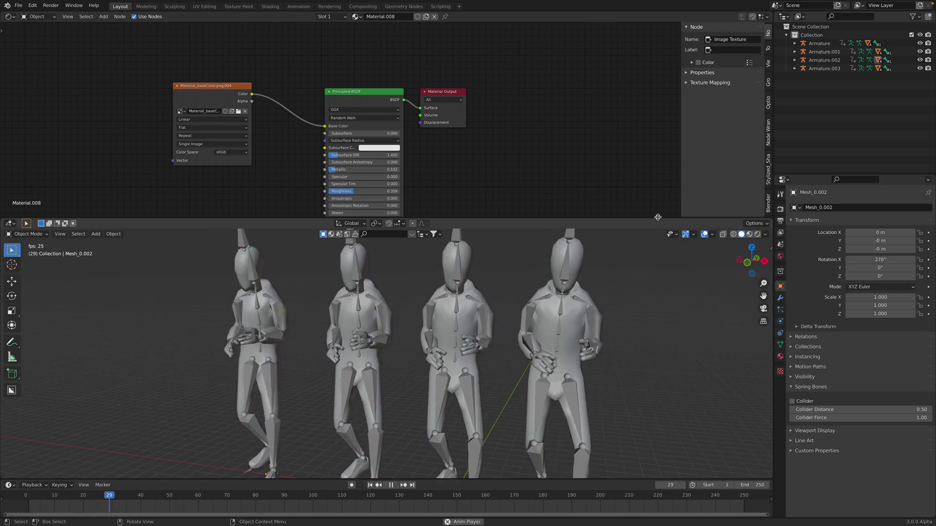
pyautogui.click(749, 234)
pyautogui.scroll(-3, 578, 312)
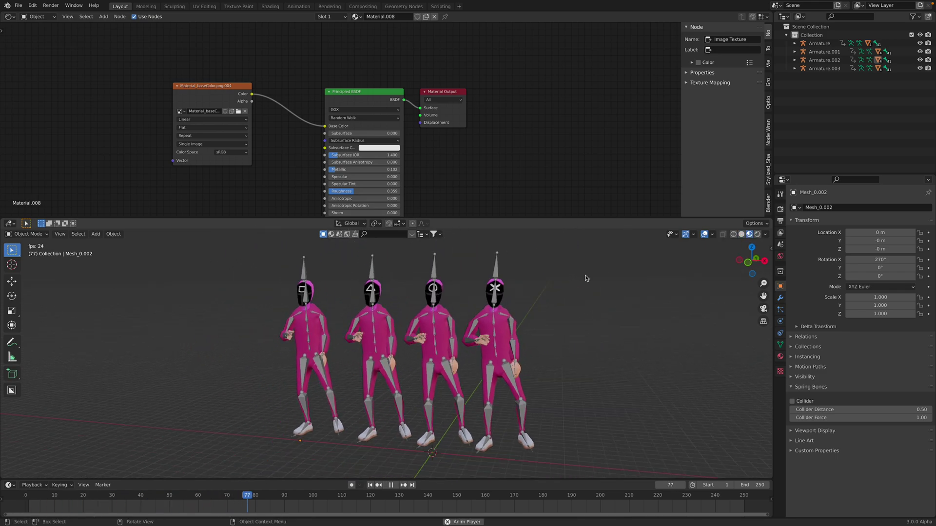
pyautogui.moveTo(591, 218); pyautogui.dragTo(587, 154)
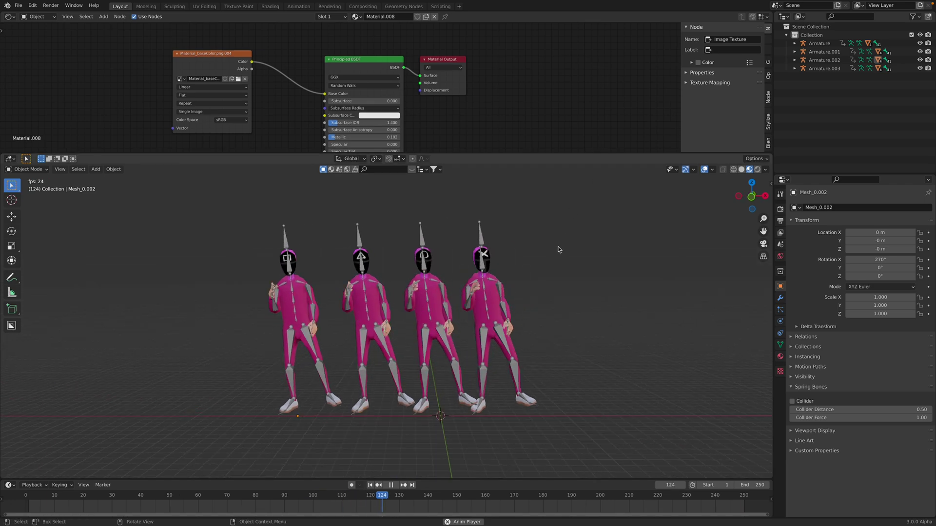
pyautogui.scroll(2, 559, 252)
pyautogui.press('space')
# Select Armature.001 and switch the upper area to the Graph Editor to show its animation curves.
pyautogui.moveTo(558, 249); pyautogui.dragTo(495, 241, button='middle')
pyautogui.click(493, 240)
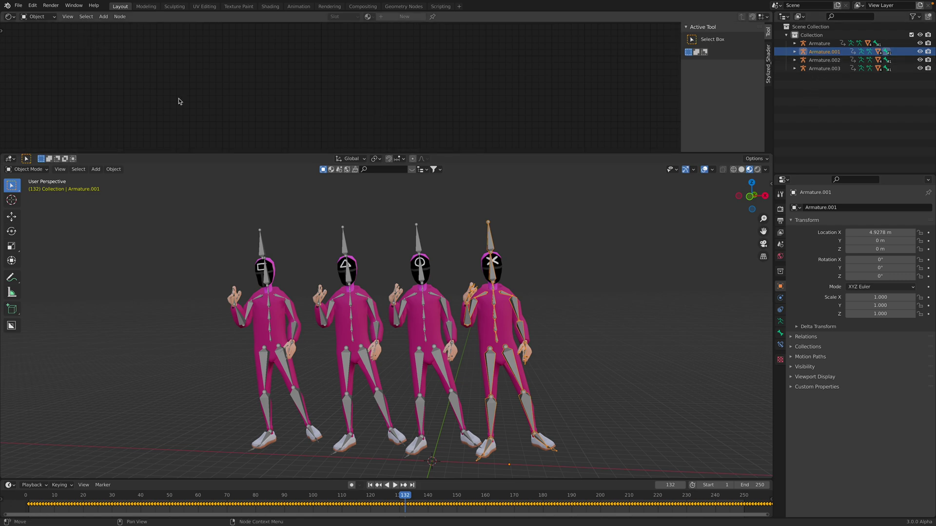
pyautogui.click(9, 17)
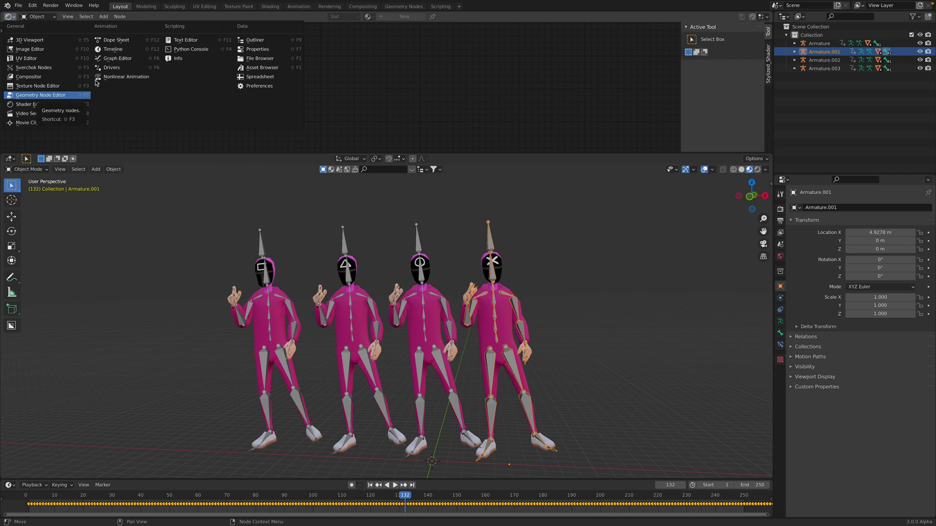
pyautogui.click(117, 58)
pyautogui.scroll(-3, 526, 123)
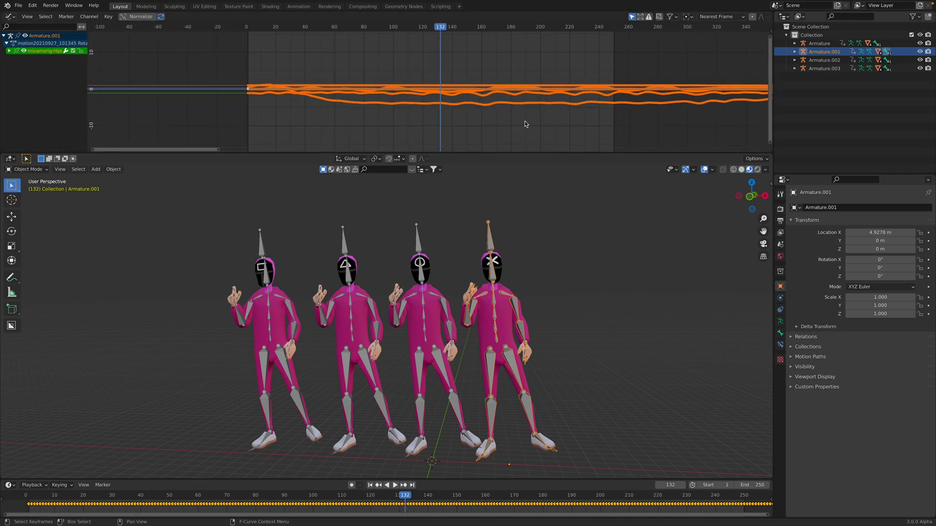
# In Pose Mode, shift the keyframes of all Armature.001 bones 17 frames earlier and return to Object Mode.
pyautogui.click(28, 169)
pyautogui.click(26, 200)
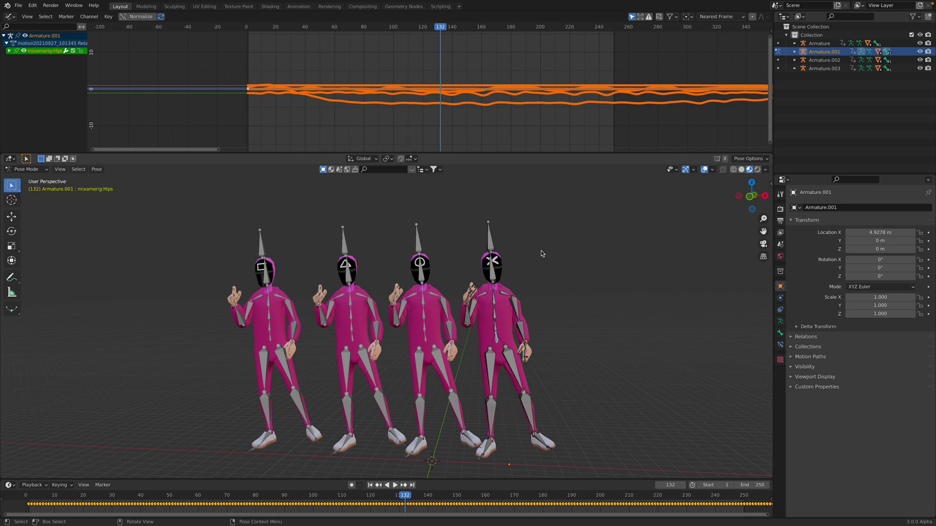
pyautogui.scroll(-2, 480, 112)
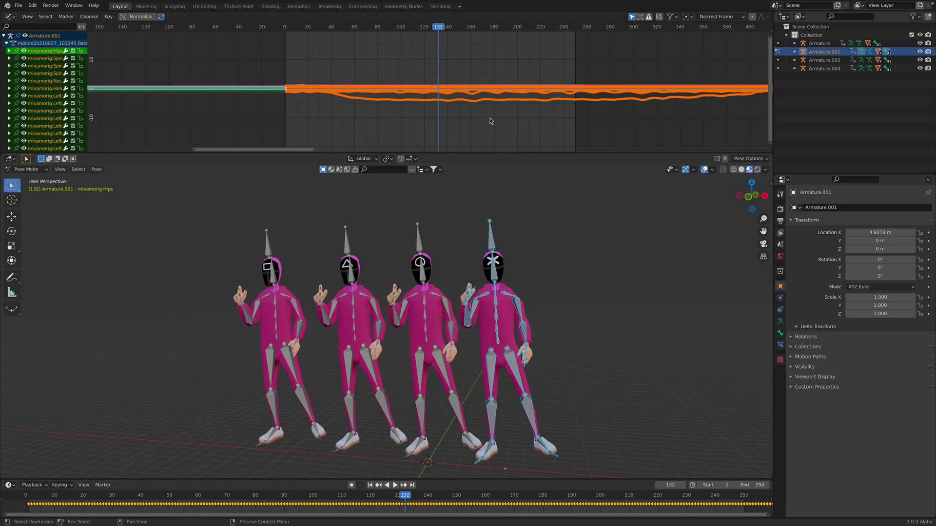
pyautogui.press('g')
pyautogui.press('x')
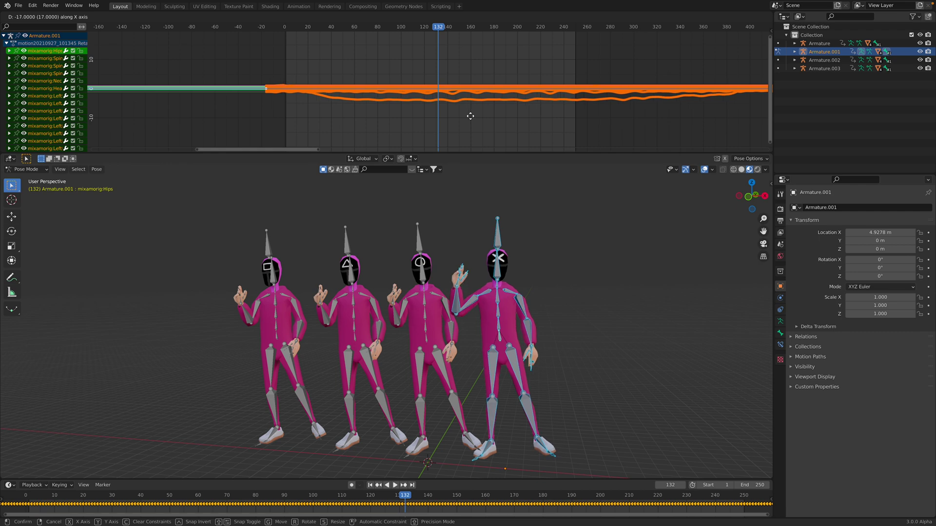
pyautogui.click(470, 116)
pyautogui.click(422, 243)
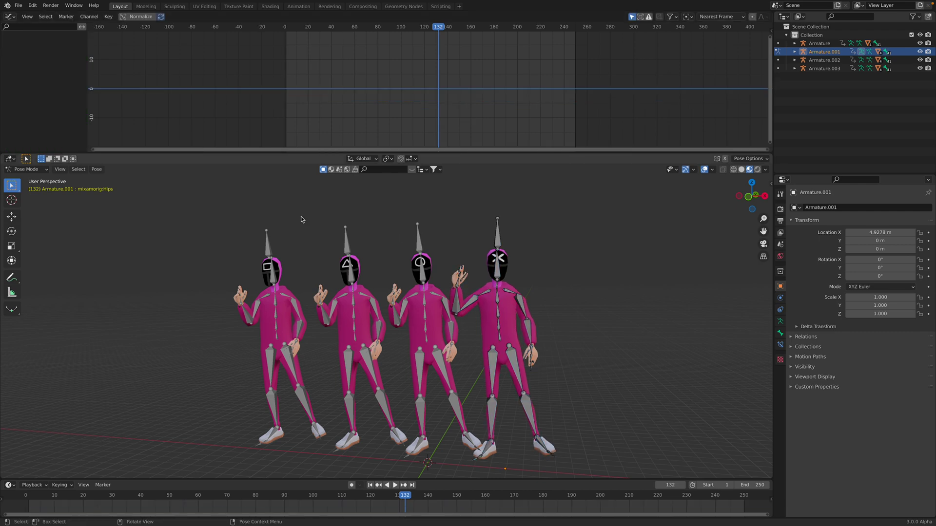
pyautogui.click(35, 169)
pyautogui.click(24, 179)
# Shift the keyframes of all Armature.003 bones about 41 frames earlier in Pose Mode and return to Object Mode.
pyautogui.click(417, 242)
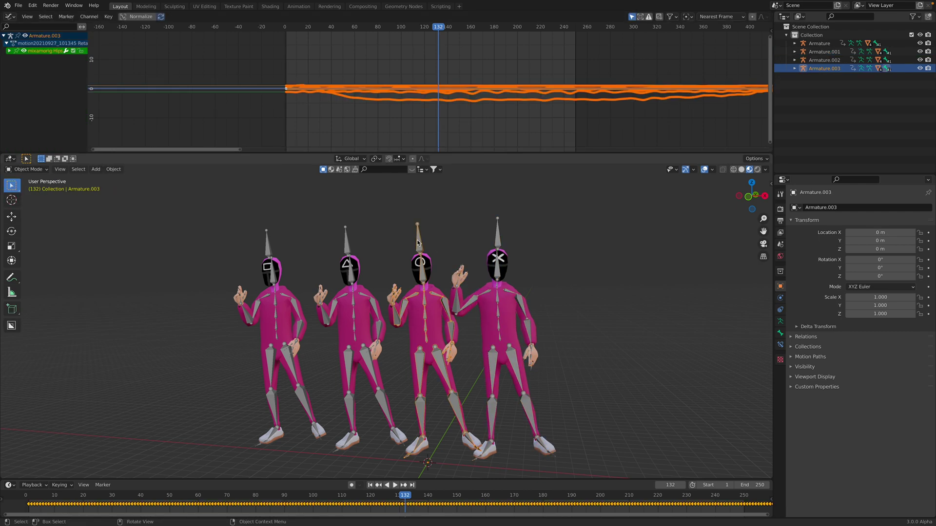
pyautogui.click(38, 171)
pyautogui.click(24, 198)
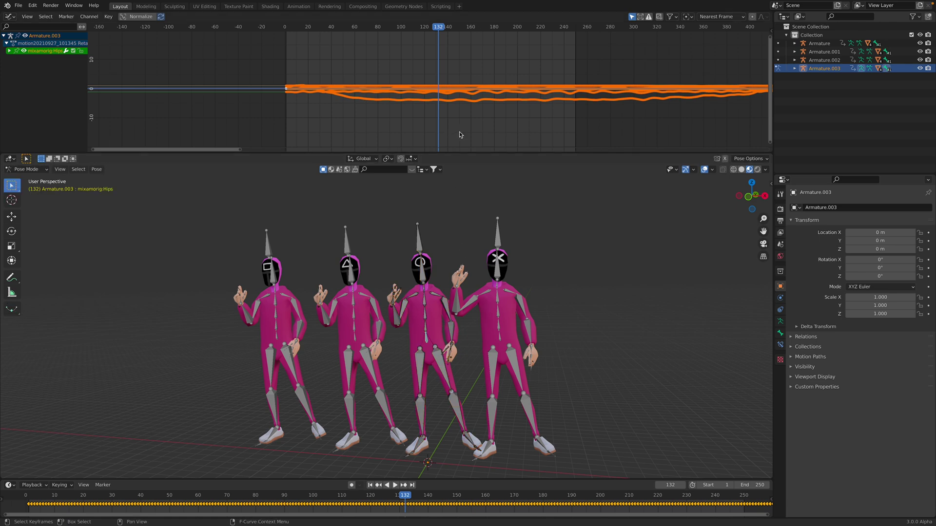
pyautogui.press('a')
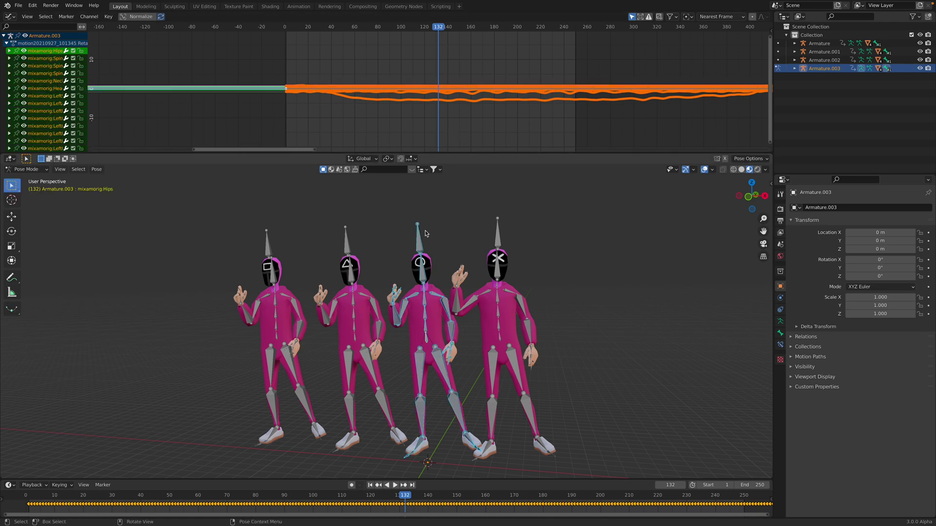
pyautogui.press('g')
pyautogui.press('x')
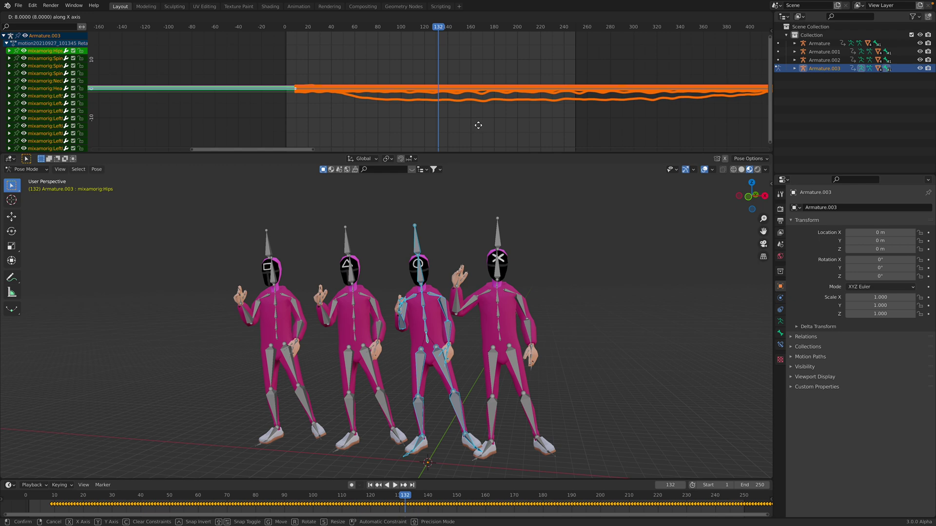
pyautogui.click(417, 126)
pyautogui.click(27, 169)
pyautogui.click(21, 179)
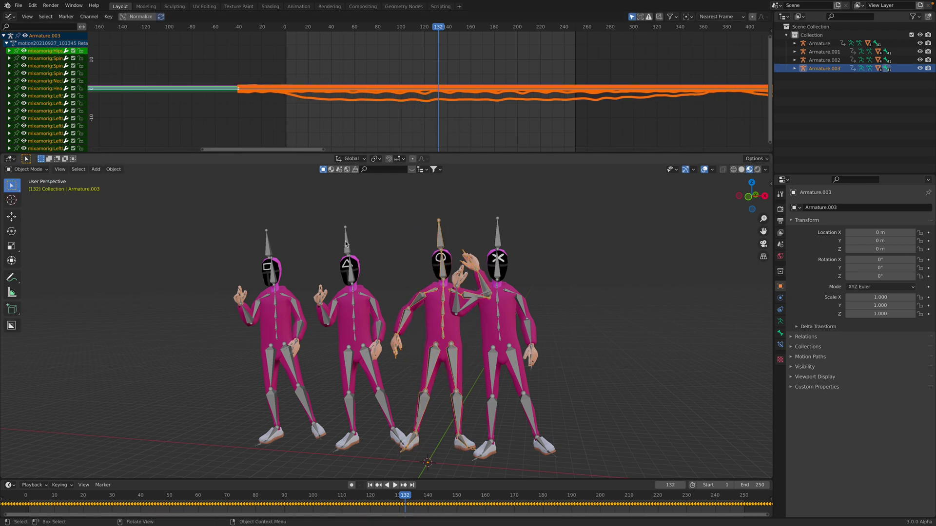
# Shift the keyframes of all Armature bones about 46 frames earlier in Pose Mode and return to Object Mode.
pyautogui.click(347, 244)
pyautogui.click(30, 169)
pyautogui.click(22, 200)
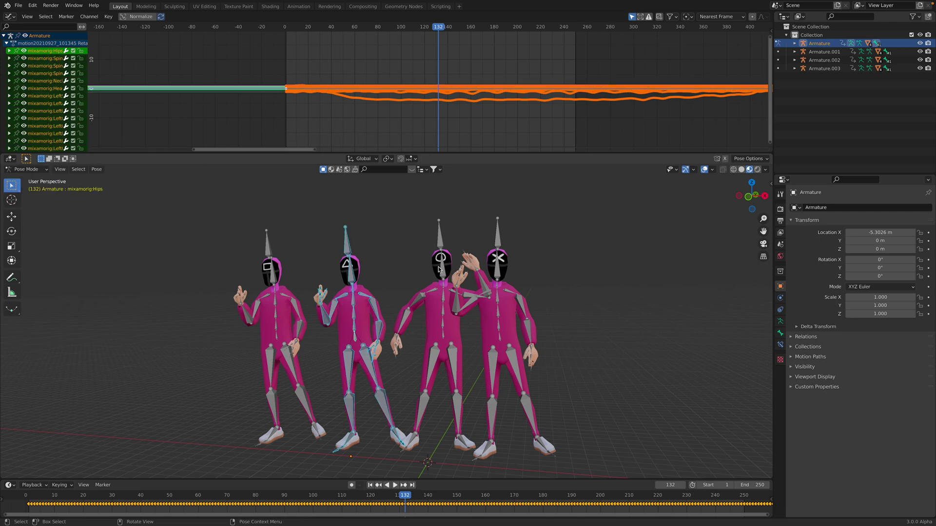
pyautogui.click(443, 125)
pyautogui.press('a')
pyautogui.press('g')
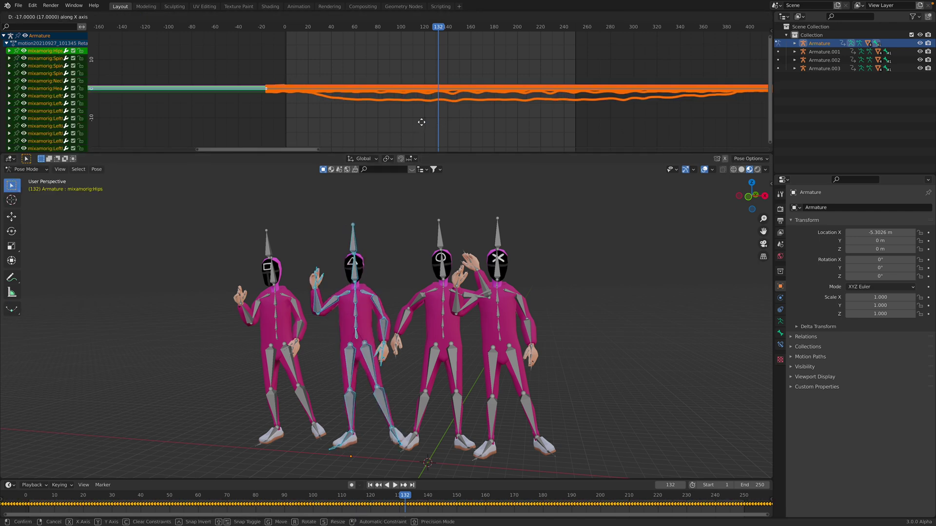
pyautogui.click(407, 121)
pyautogui.press('g')
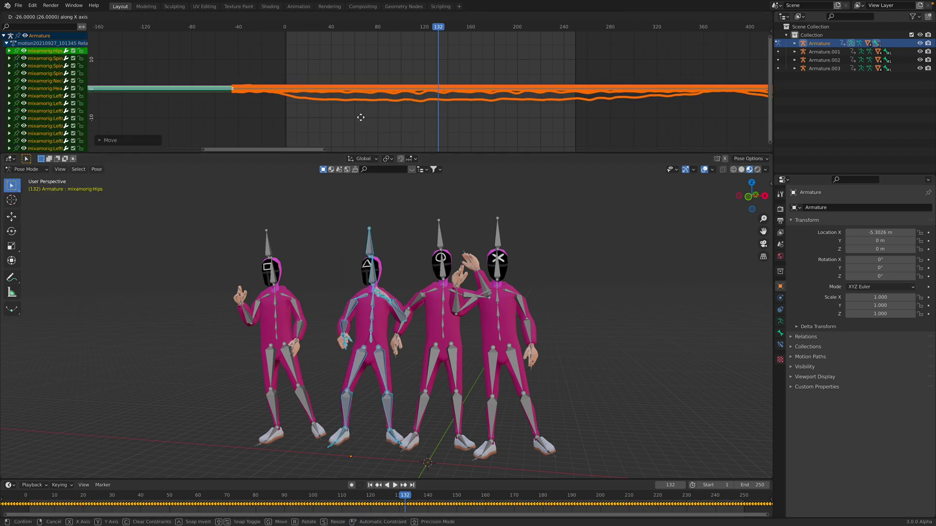
pyautogui.click(359, 117)
pyautogui.click(31, 171)
pyautogui.click(29, 179)
# Shift the keyframes of all Armature.002 bones about 50 frames earlier in Pose Mode and return to Object Mode.
pyautogui.click(266, 246)
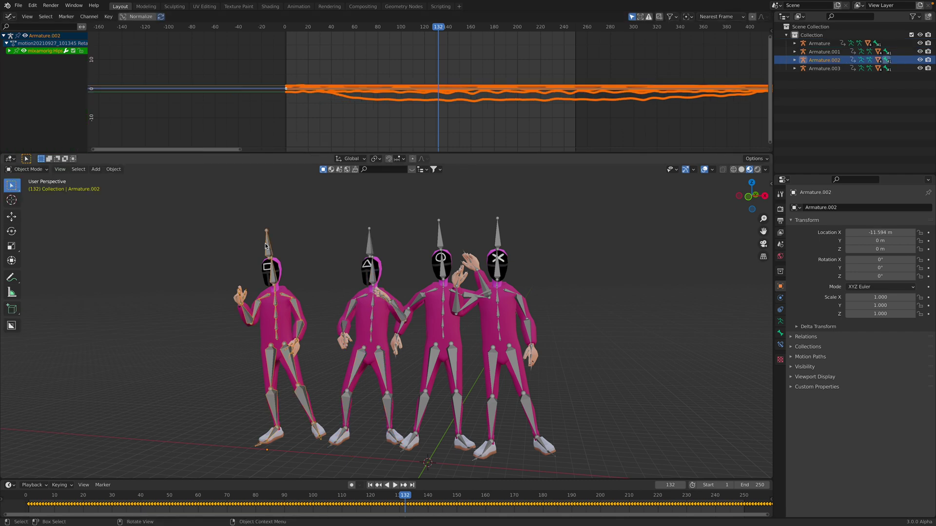
pyautogui.click(26, 169)
pyautogui.click(30, 196)
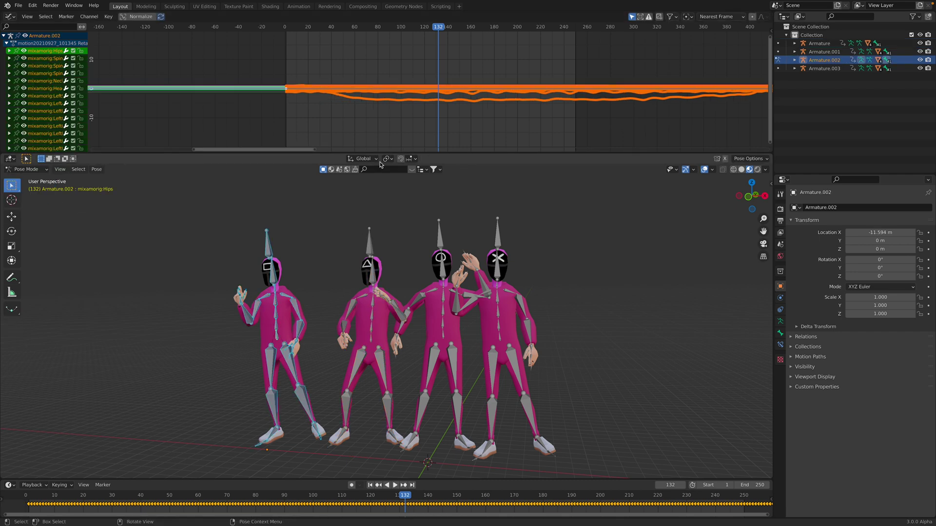
pyautogui.press('g')
pyautogui.press('x')
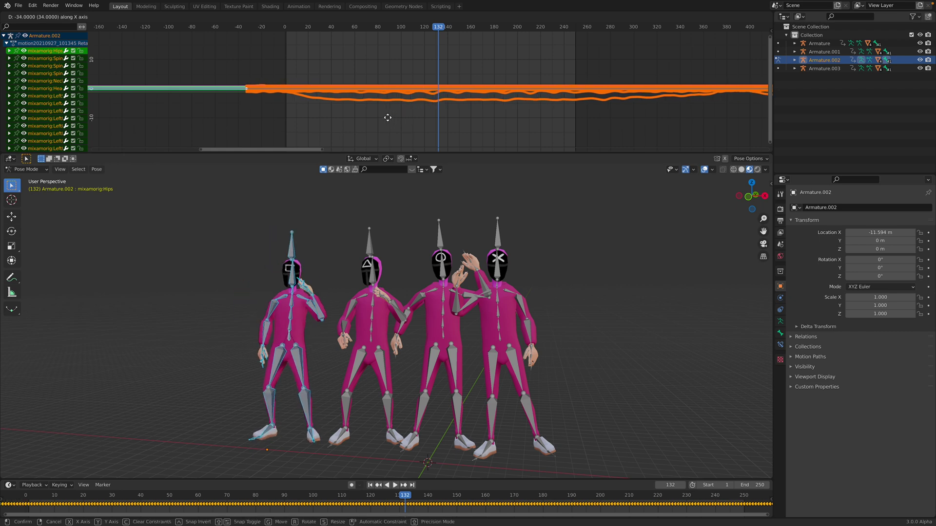
pyautogui.click(360, 127)
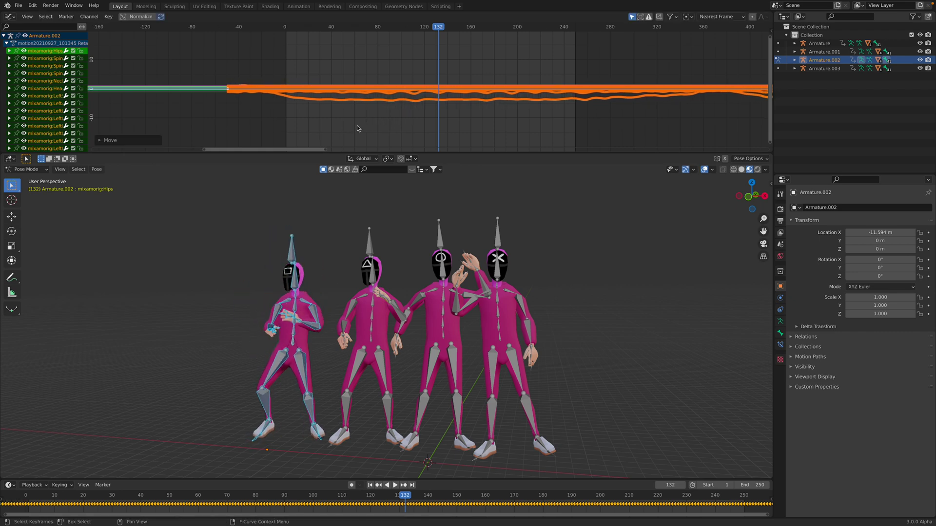
pyautogui.click(22, 171)
pyautogui.click(24, 180)
# Play back the animation to check the timing offsets between the four soldiers.
pyautogui.press('space')
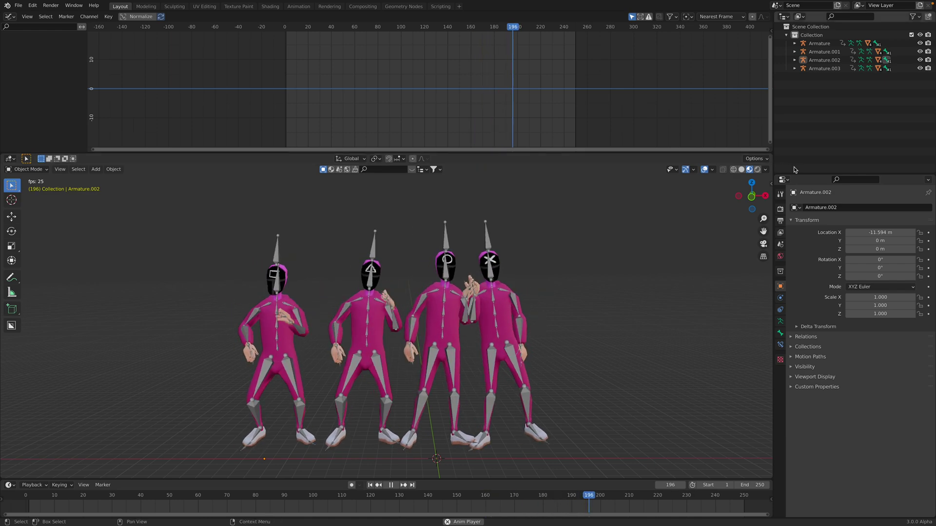
pyautogui.press('space')
pyautogui.moveTo(627, 245); pyautogui.dragTo(609, 245, button='middle')
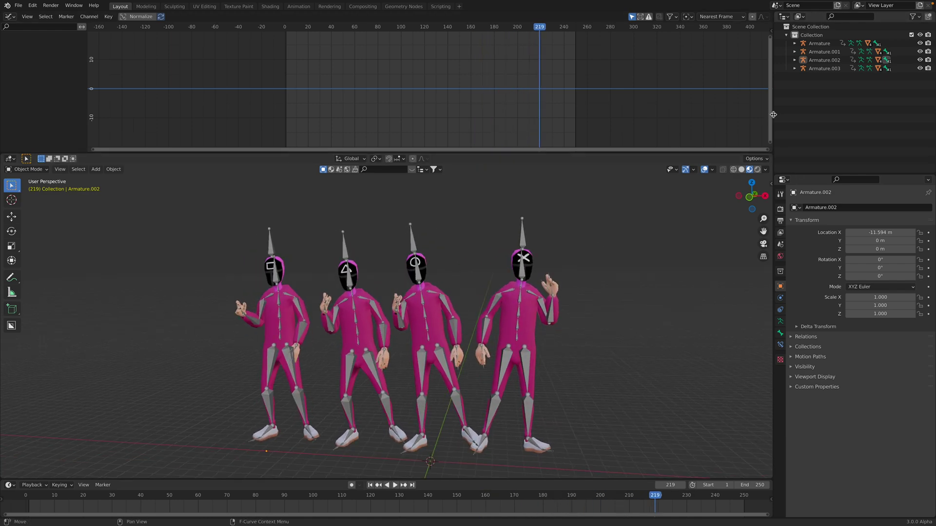
# Enlarge the Outliner and move Armature with its whole hierarchy into a new collection named SOLA.
pyautogui.moveTo(773, 114); pyautogui.dragTo(702, 115)
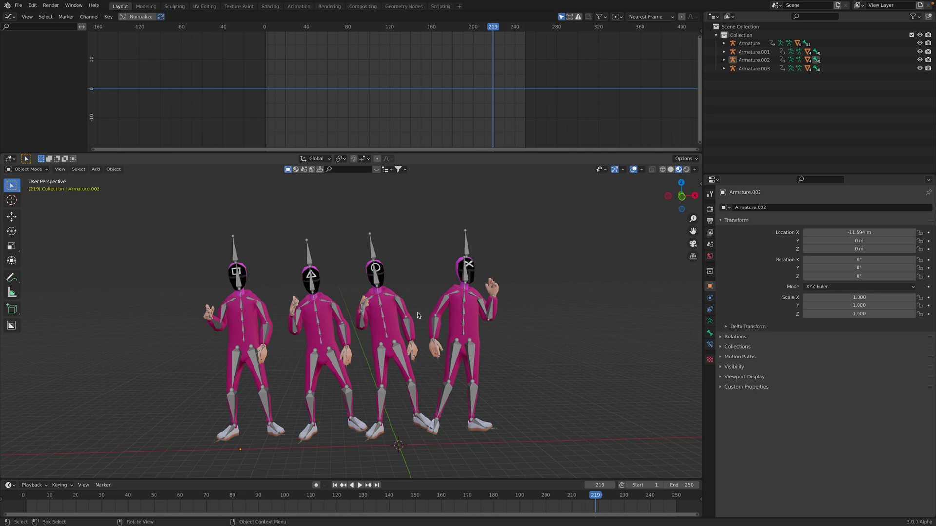
pyautogui.moveTo(733, 173); pyautogui.dragTo(734, 209)
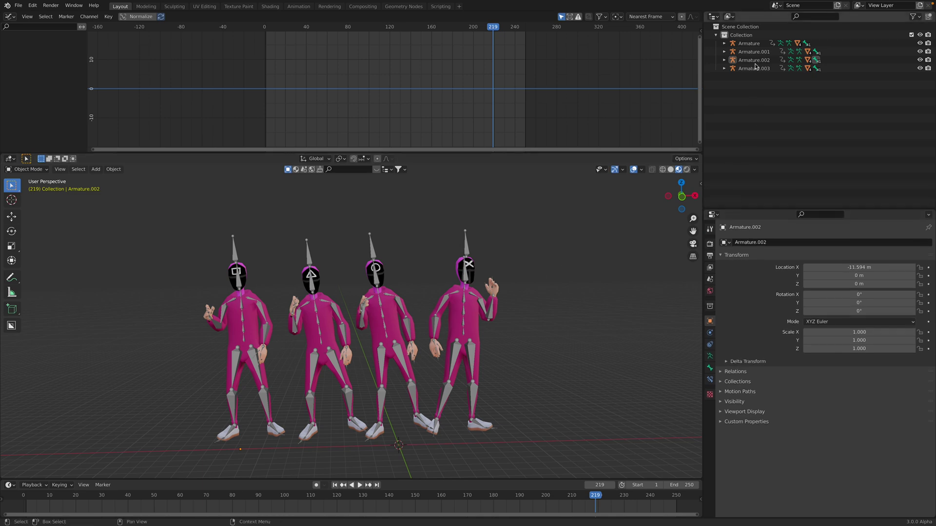
pyautogui.click(750, 43)
pyautogui.rightClick(751, 44)
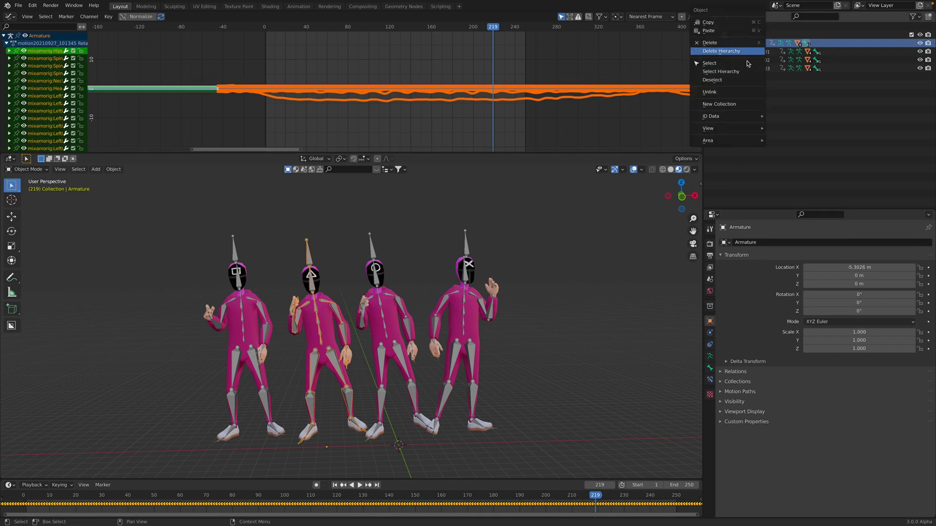
pyautogui.click(734, 71)
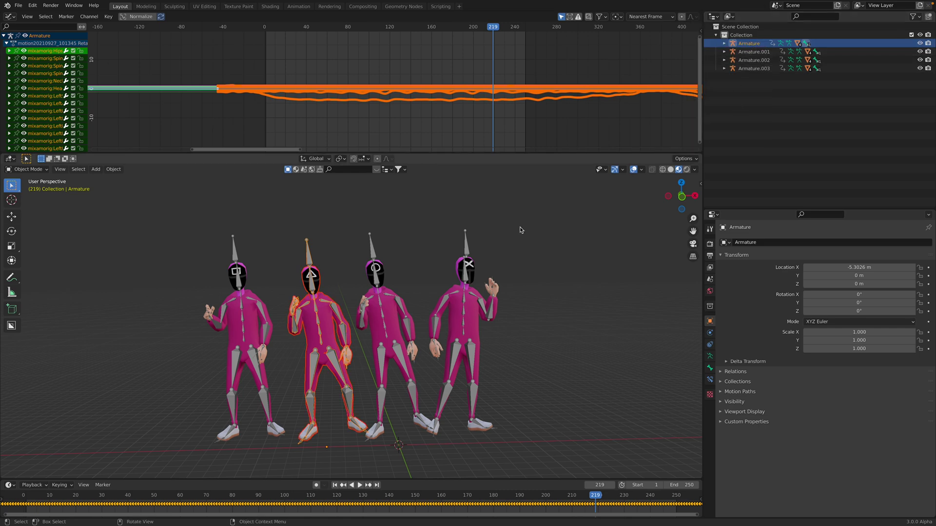
pyautogui.press('m')
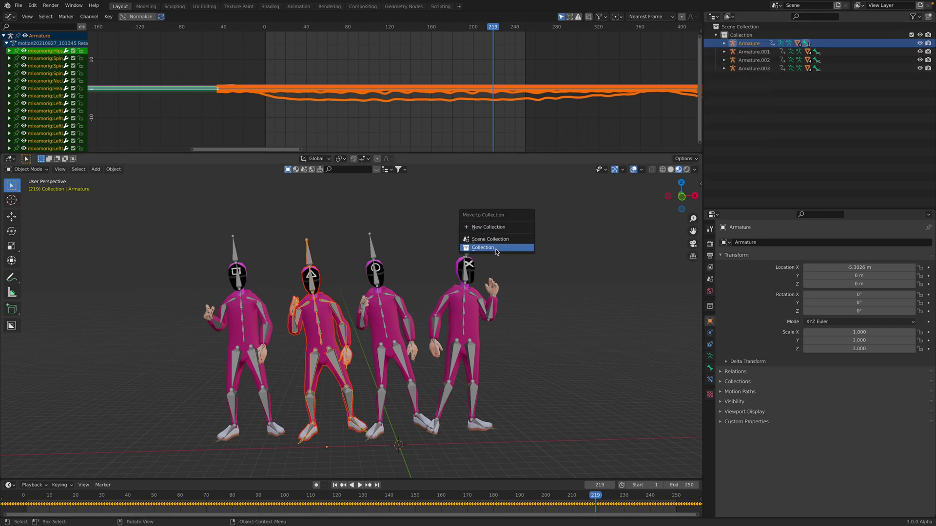
pyautogui.click(495, 227)
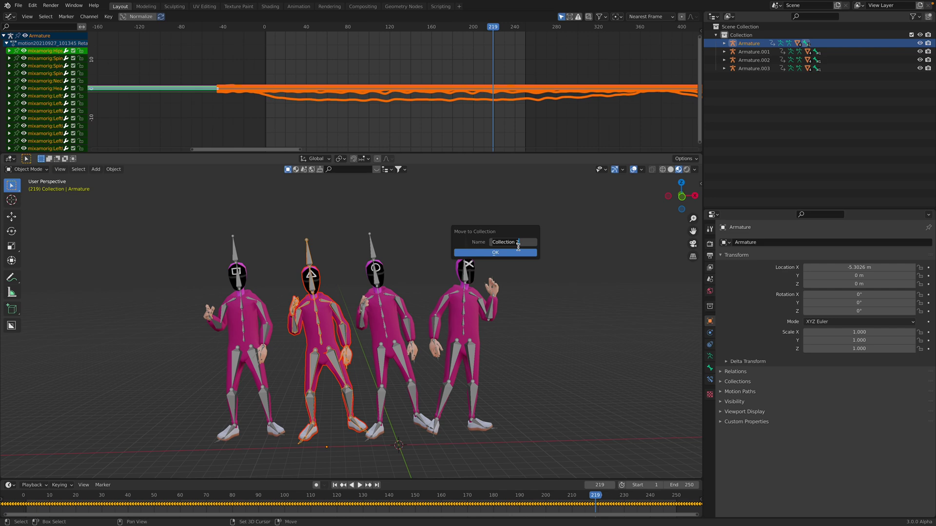
pyautogui.write('SOLA')
pyautogui.click(495, 252)
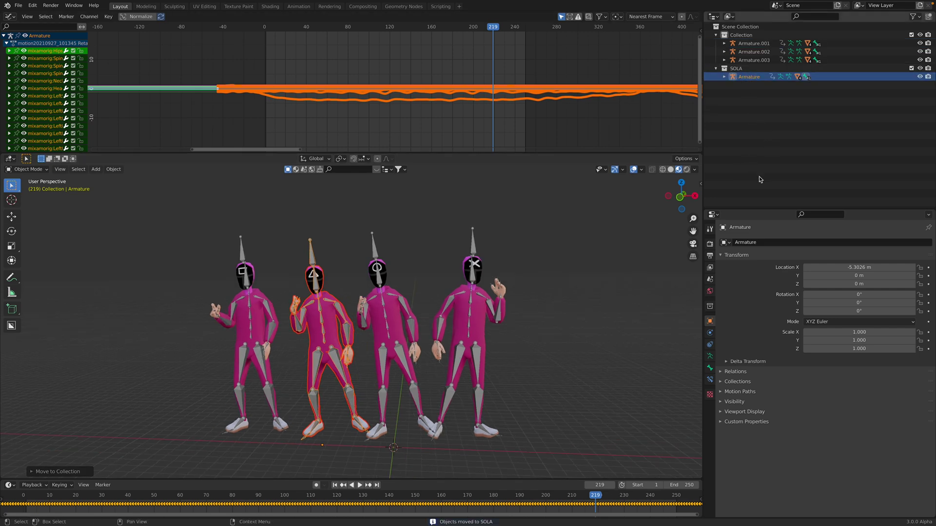
# Move Armature.001 with its whole hierarchy into a new collection named SOLB.
pyautogui.click(754, 43)
pyautogui.rightClick(758, 45)
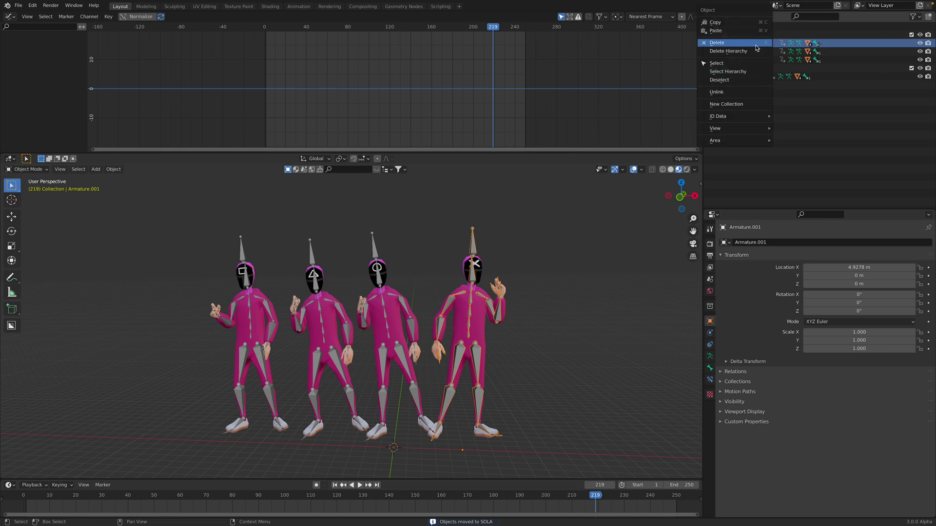
pyautogui.click(746, 72)
pyautogui.moveTo(494, 261); pyautogui.dragTo(502, 260, button='middle')
pyautogui.press('m')
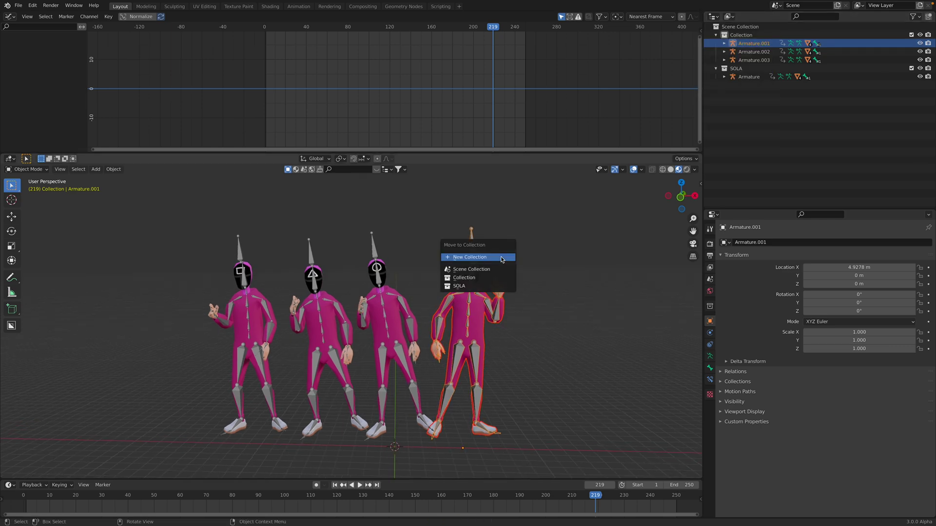
pyautogui.click(501, 258)
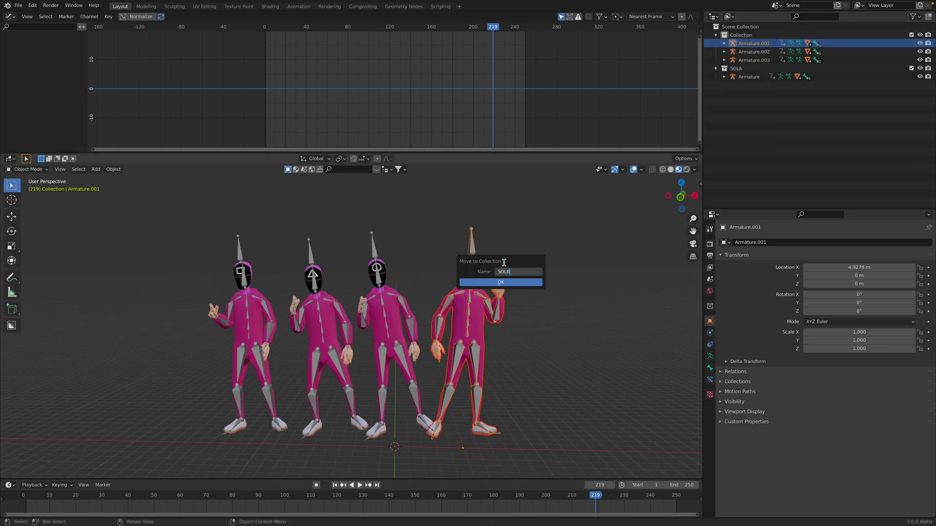
pyautogui.click(504, 282)
# Move Armature.002 with its whole hierarchy into a new collection named SOLC.
pyautogui.click(753, 43)
pyautogui.rightClick(751, 45)
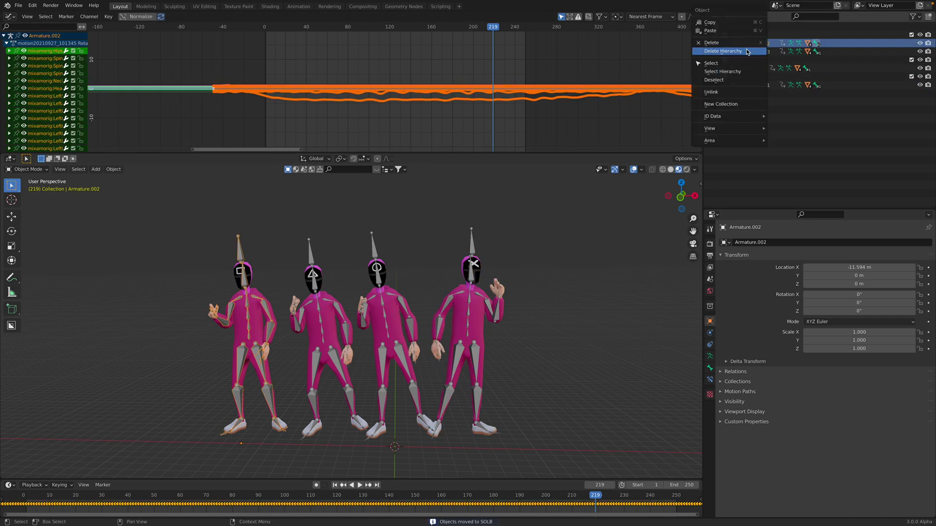
pyautogui.click(722, 71)
pyautogui.moveTo(502, 286); pyautogui.dragTo(507, 290, button='middle')
pyautogui.press('m')
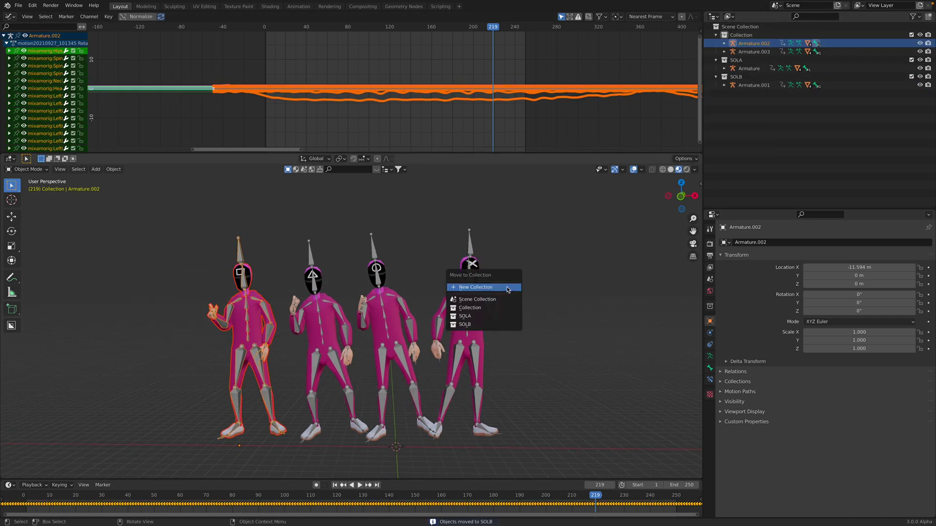
pyautogui.click(507, 288)
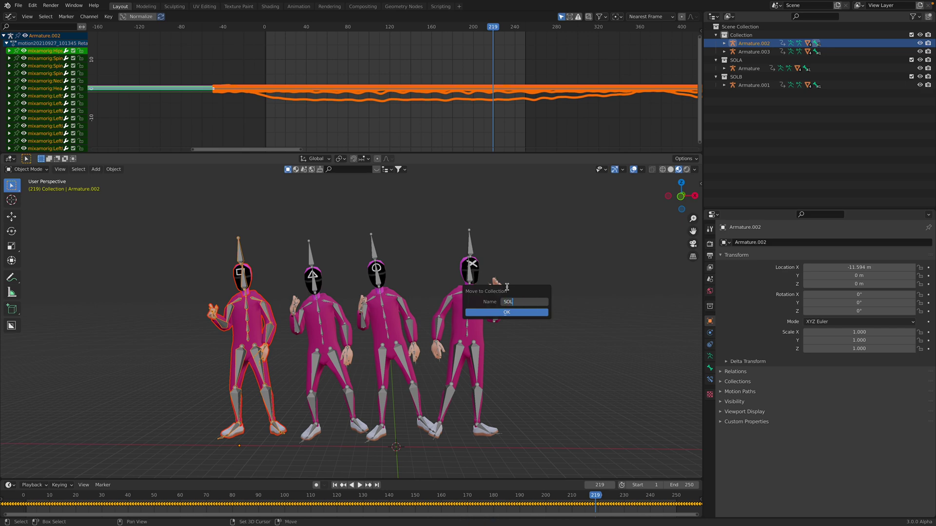
pyautogui.click(522, 313)
# Move Armature.003 with its whole hierarchy into a new collection named SOLD.
pyautogui.click(752, 44)
pyautogui.rightClick(753, 45)
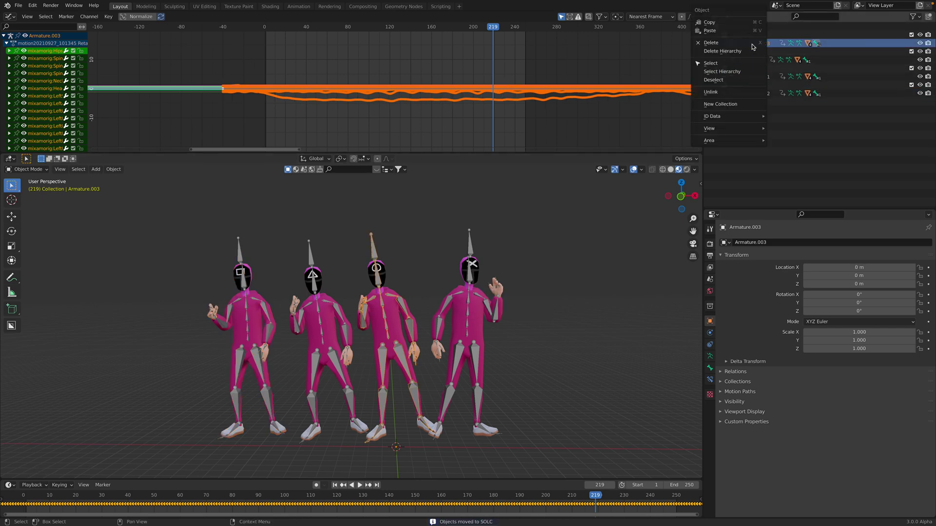
pyautogui.click(722, 71)
pyautogui.moveTo(536, 229); pyautogui.dragTo(543, 233, button='middle')
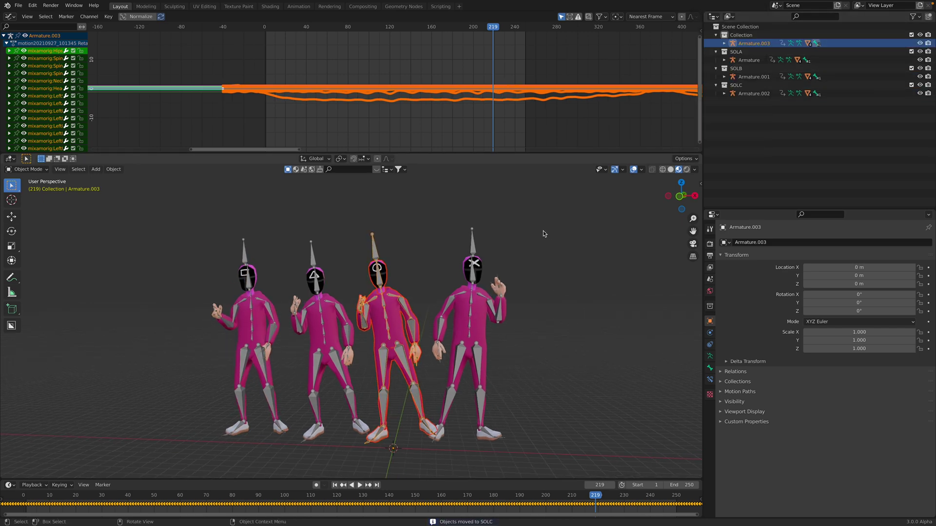
pyautogui.press('m')
pyautogui.click(544, 232)
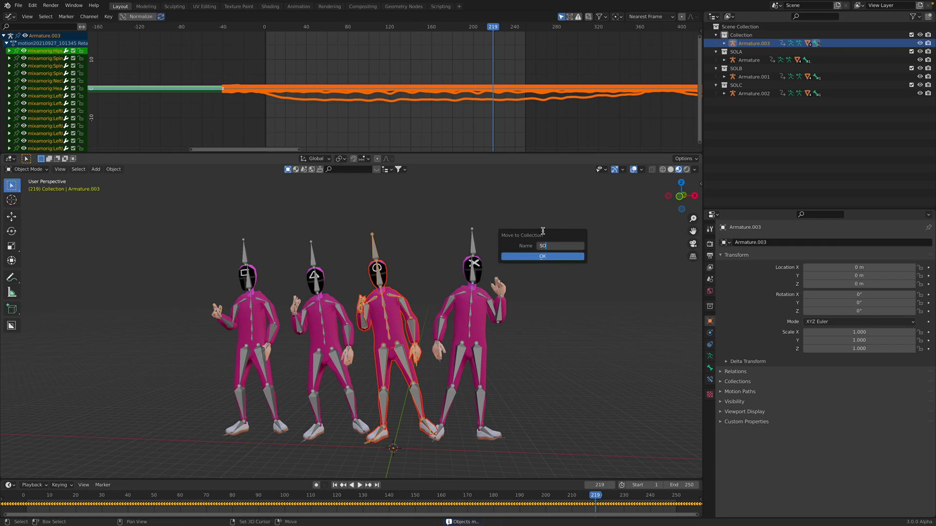
pyautogui.click(568, 258)
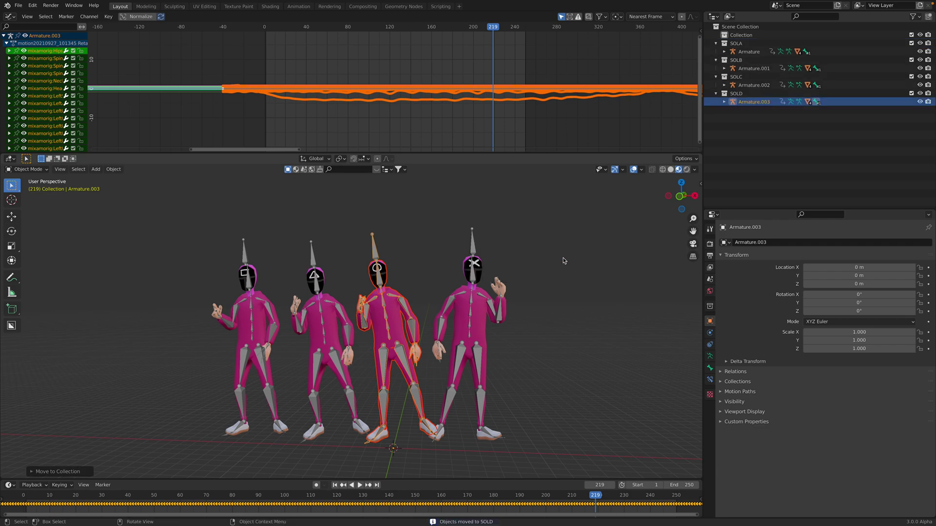
# Save the scene to the Desktop as SQUID_ARMY_001.blend.
pyautogui.click(18, 5)
pyautogui.click(32, 68)
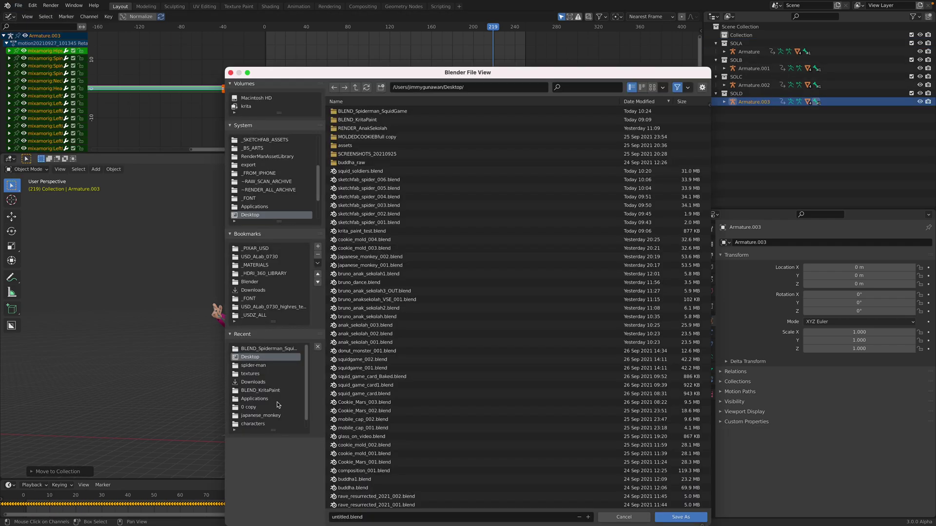
pyautogui.click(342, 517)
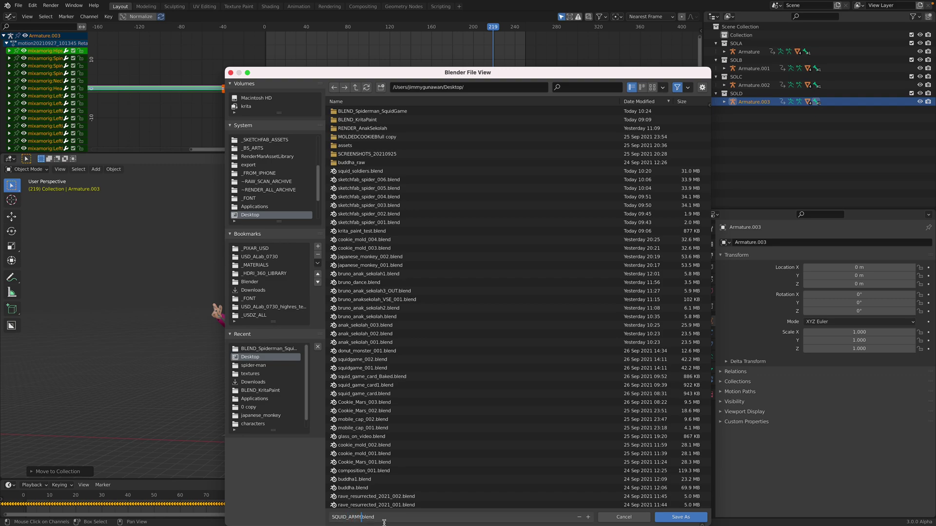
pyautogui.click(681, 517)
# Deselect everything and play back the animation of the four soldiers.
pyautogui.press('space')
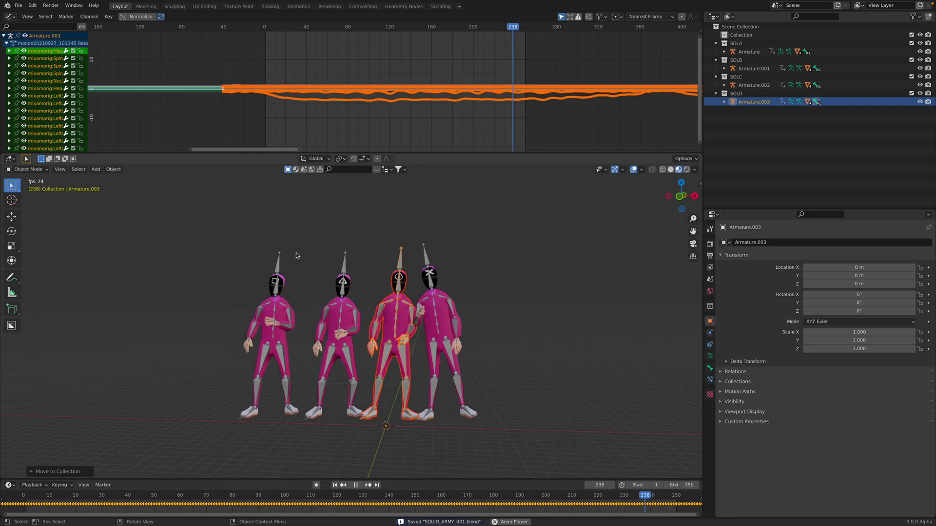
pyautogui.click(27, 170)
pyautogui.click(120, 202)
pyautogui.press('space')
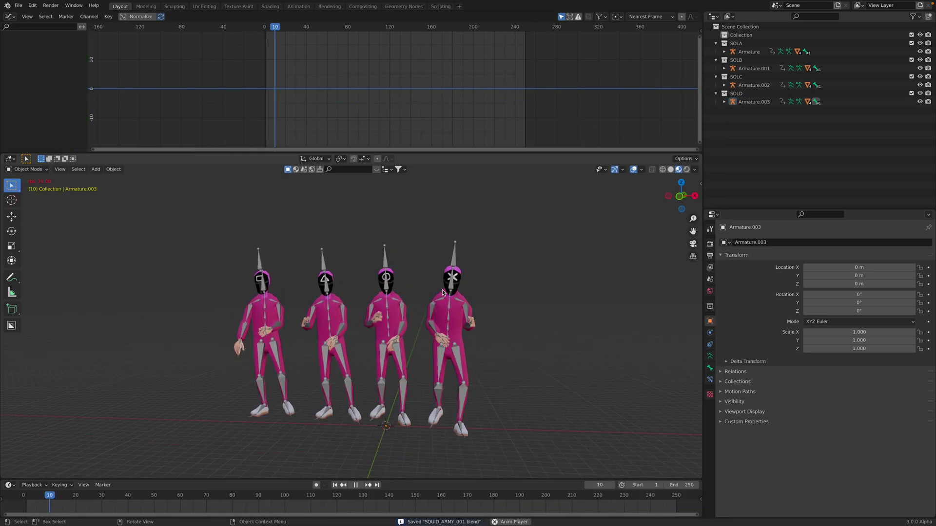
pyautogui.press('space')
# Set the animation's end frame to 1000.
pyautogui.scroll(-4, 534, 501)
pyautogui.click(671, 486)
pyautogui.write('10')
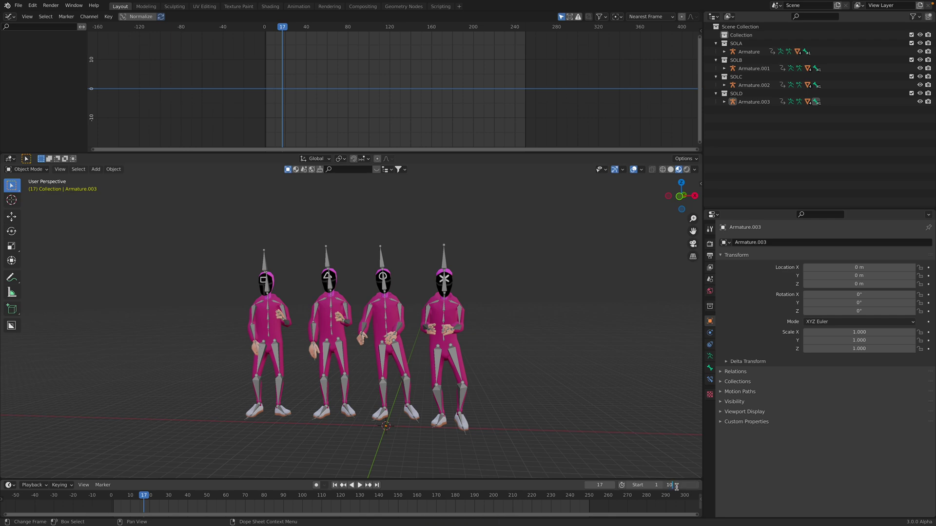
pyautogui.write('00')
pyautogui.press('Return')
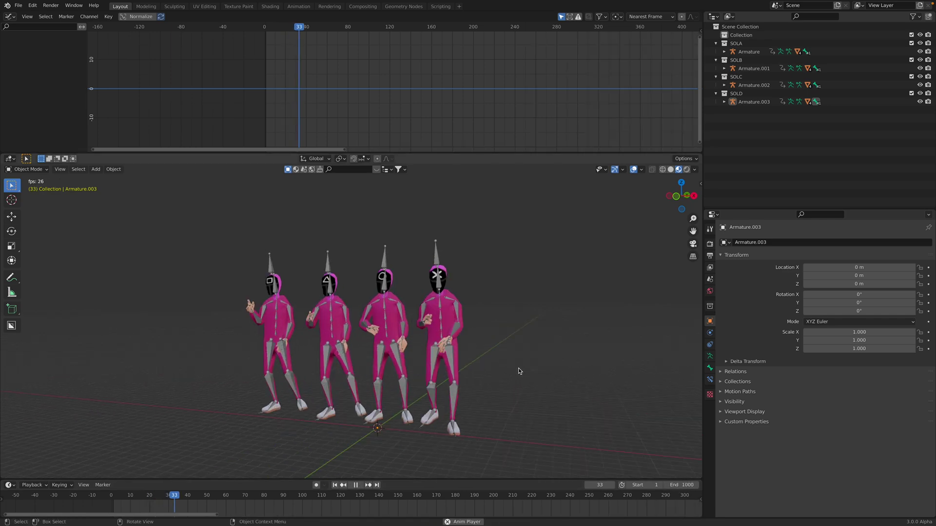
# Stop the playback, view the soldiers from farther away and save the file.
pyautogui.scroll(1, 519, 368)
pyautogui.press('space')
pyautogui.moveTo(524, 368); pyautogui.dragTo(509, 303, button='middle')
pyautogui.scroll(-3, 543, 360)
pyautogui.hotkey('ctrl', 's')
# Collapse the SOLA to SOLD collections in the Outliner and try to move all four into another collection.
pyautogui.moveTo(716, 44); pyautogui.dragTo(715, 68)
pyautogui.click(736, 44)
pyautogui.keyDown('shift'); pyautogui.click(736, 69); pyautogui.keyUp('shift')
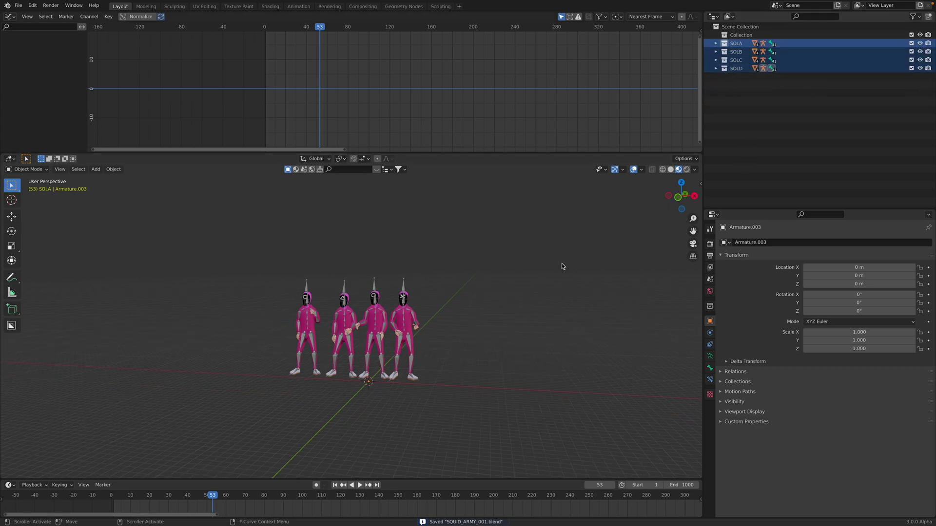
pyautogui.moveTo(541, 277); pyautogui.dragTo(551, 284, button='middle')
pyautogui.press('m')
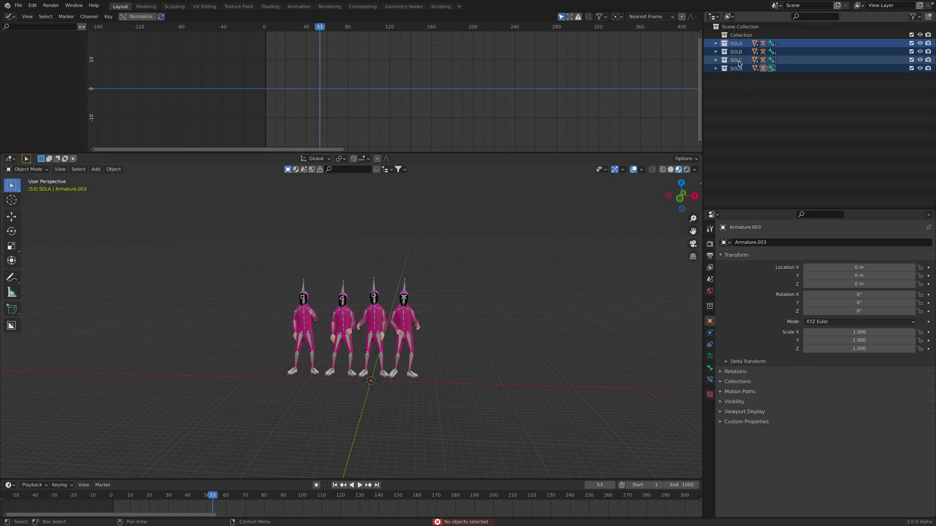
pyautogui.click(736, 68)
pyautogui.keyDown('shift'); pyautogui.click(736, 52); pyautogui.keyUp('shift')
pyautogui.click(739, 110)
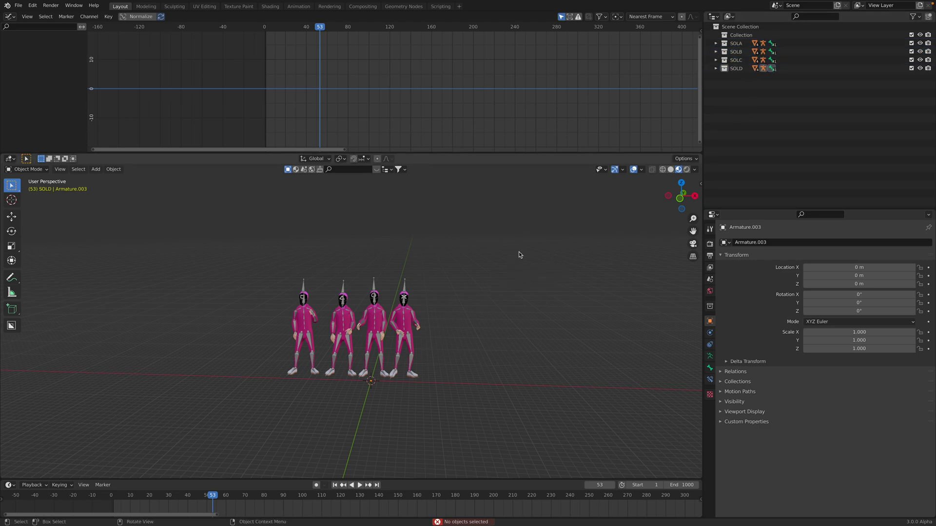
pyautogui.rightClick(539, 223)
pyautogui.moveTo(540, 224)
pyautogui.press('Escape')
pyautogui.hotkey('shift', 'a')
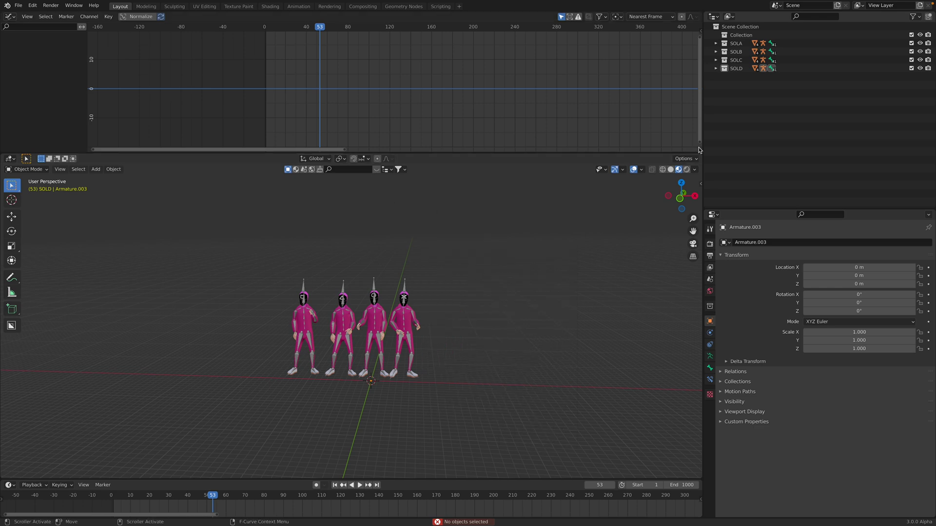
# Create a new collection in the scene and name it SQUID.
pyautogui.rightClick(771, 130)
pyautogui.click(769, 128)
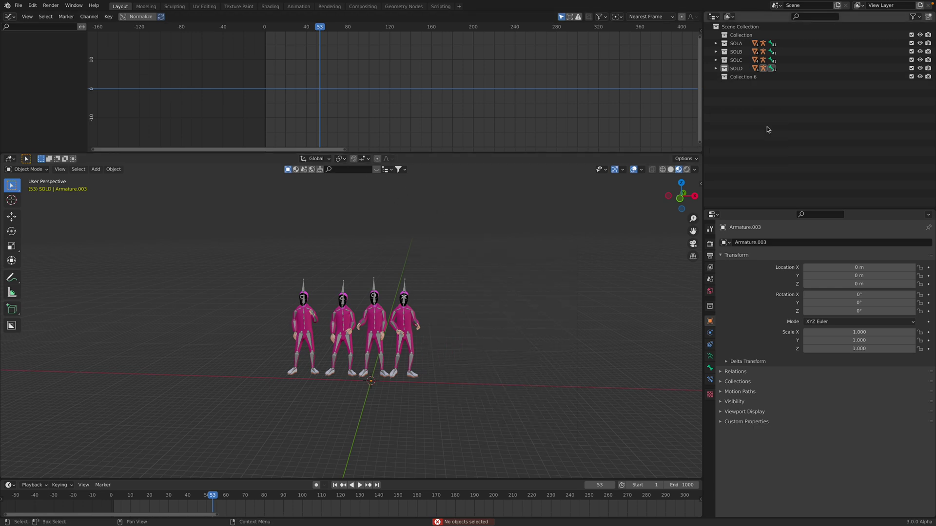
pyautogui.doubleClick(743, 78)
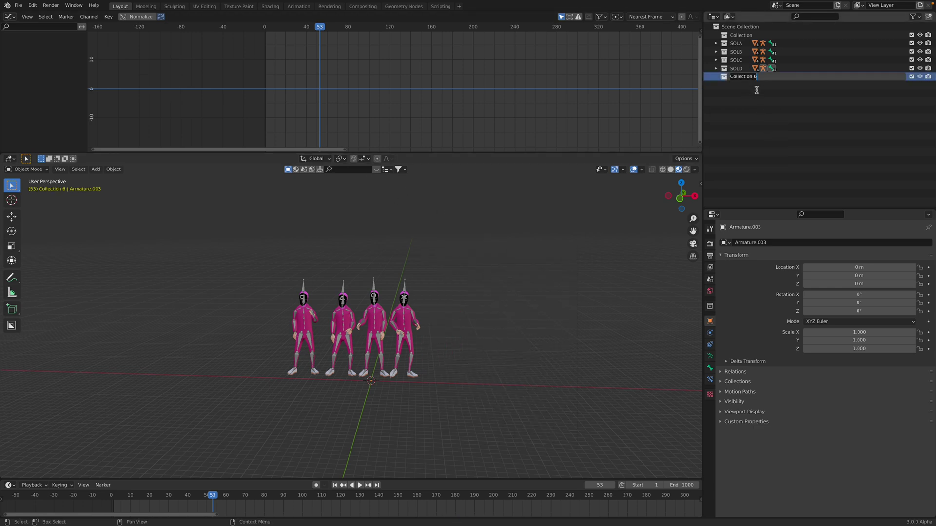
# Move the SOLA, SOLB, SOLC and SOLD collections into the SQUID collection and save the file.
pyautogui.click(737, 68)
pyautogui.keyDown('shift'); pyautogui.click(736, 44); pyautogui.keyUp('shift')
pyautogui.moveTo(740, 68); pyautogui.dragTo(742, 77)
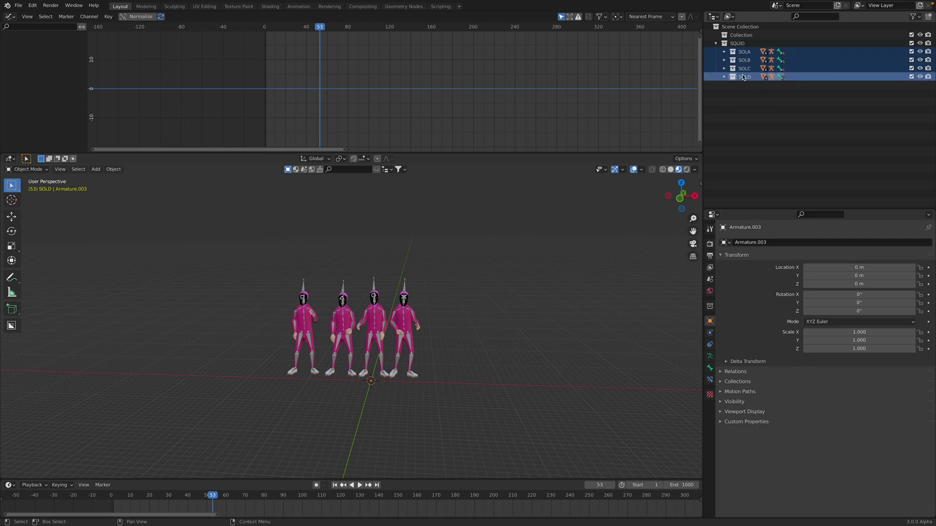
pyautogui.moveTo(504, 320); pyautogui.dragTo(521, 322, button='middle')
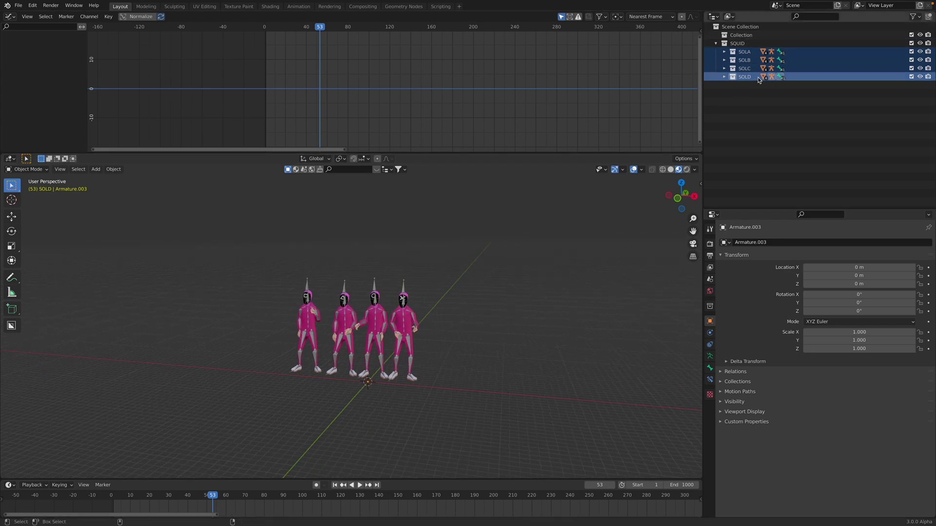
pyautogui.hotkey('ctrl', 's')
# Add a plane mesh at the world origin and scale it up to about 24.65 as the crowd's ground area.
pyautogui.hotkey('shift', 'a')
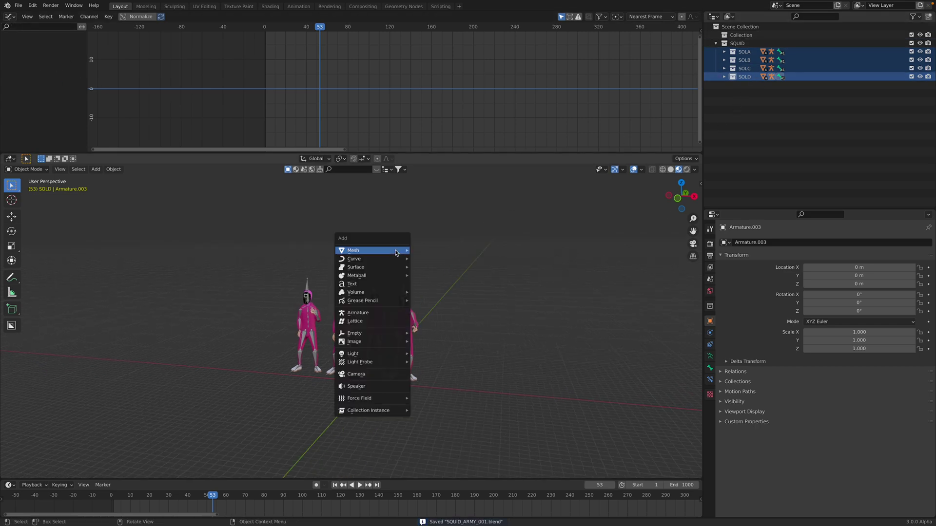
pyautogui.moveTo(396, 253)
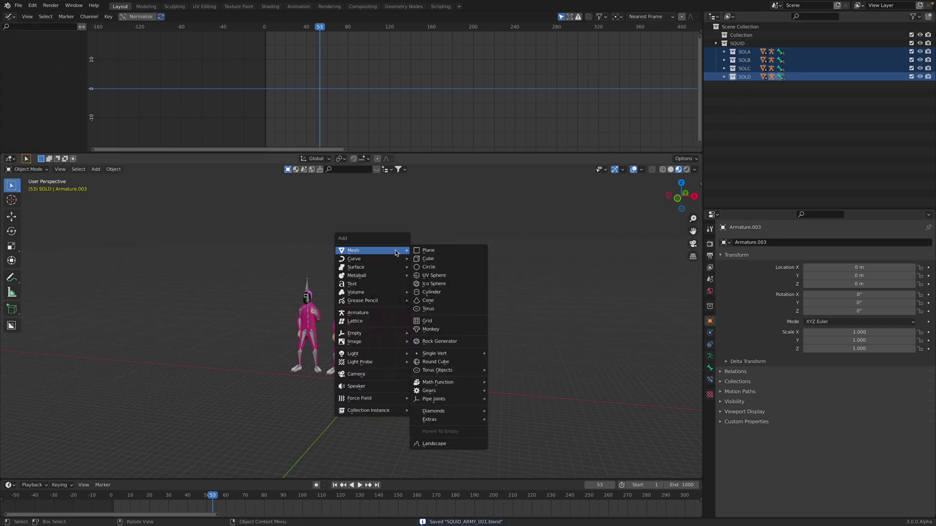
pyautogui.click(426, 254)
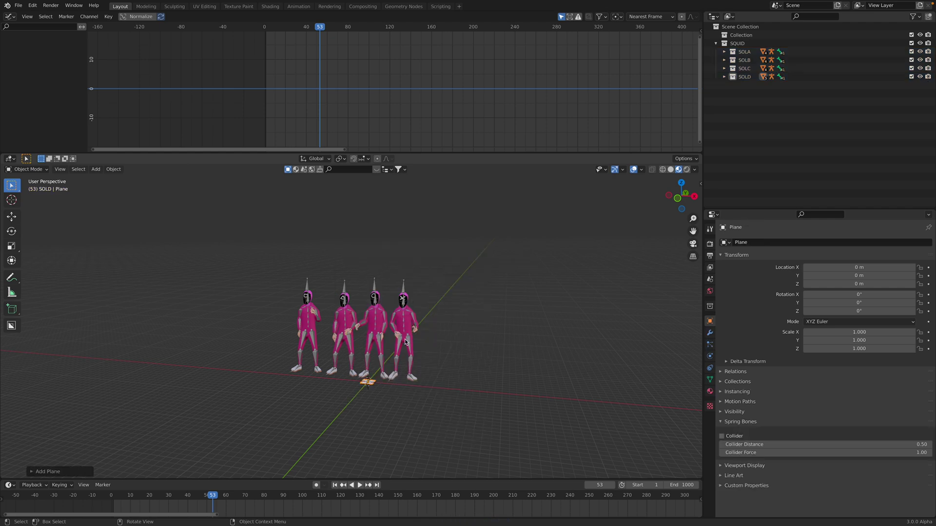
pyautogui.press('s')
pyautogui.click(580, 372)
pyautogui.press('s')
pyautogui.click(602, 361)
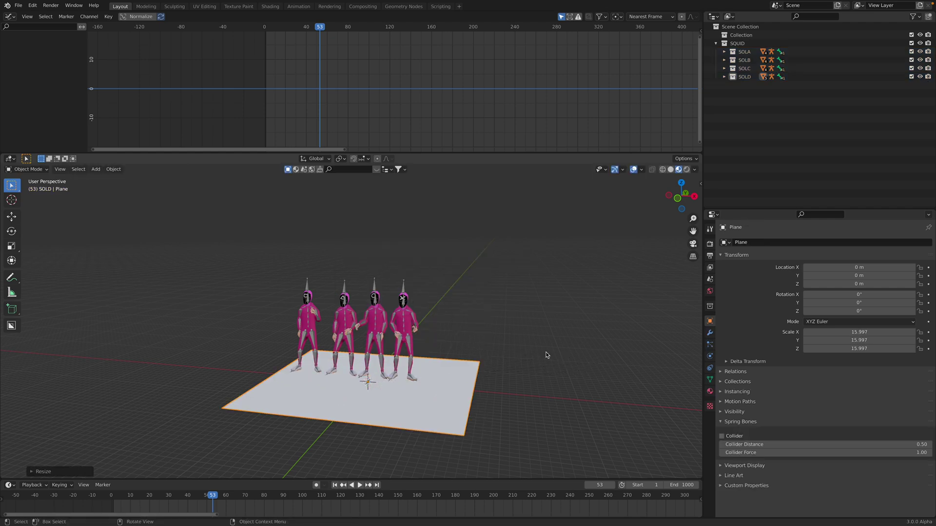
pyautogui.press('s')
pyautogui.click(606, 358)
# Switch the upper editor to the Geometry Node Editor and create a new node tree for the plane.
pyautogui.click(10, 16)
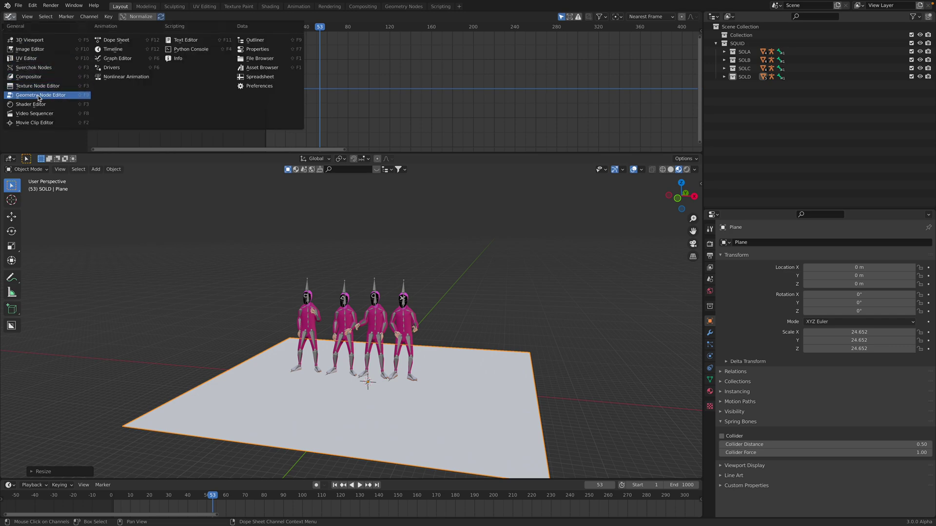
pyautogui.click(39, 95)
pyautogui.click(337, 16)
pyautogui.scroll(2, 321, 66)
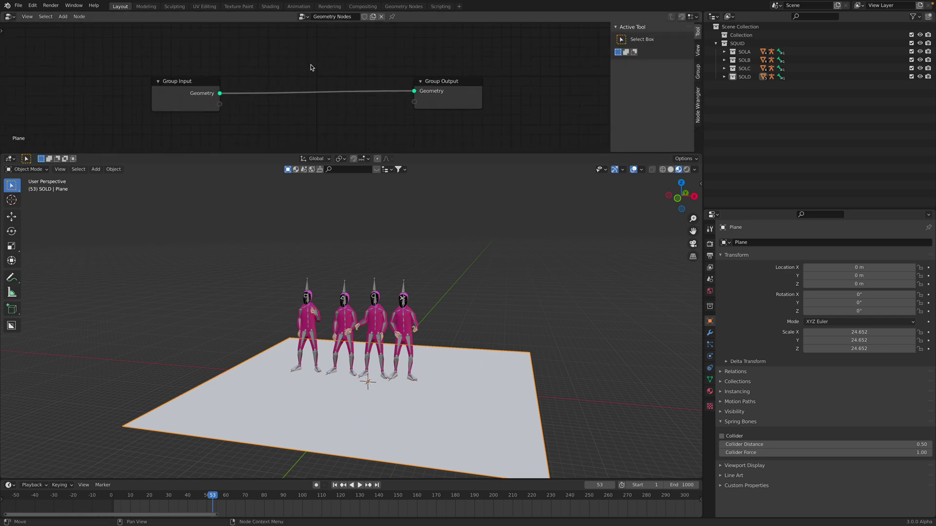
# Insert a Point Distribute node between Group Input and Group Output and set its maximum density to 14.8.
pyautogui.hotkey('shift', 'a')
pyautogui.hotkey('shift', 'a')
pyautogui.click(230, 22)
pyautogui.write('POINT')
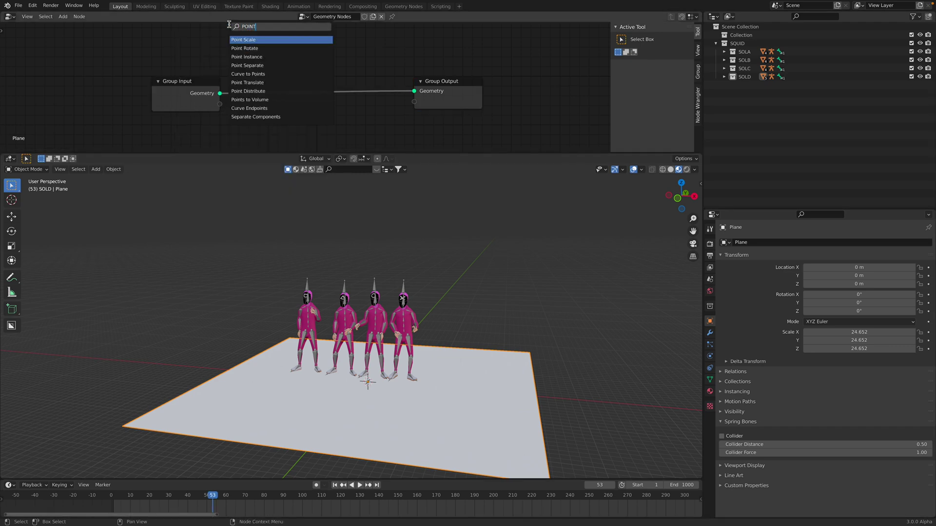
pyautogui.write(' DIS')
pyautogui.press('Return')
pyautogui.click(245, 49)
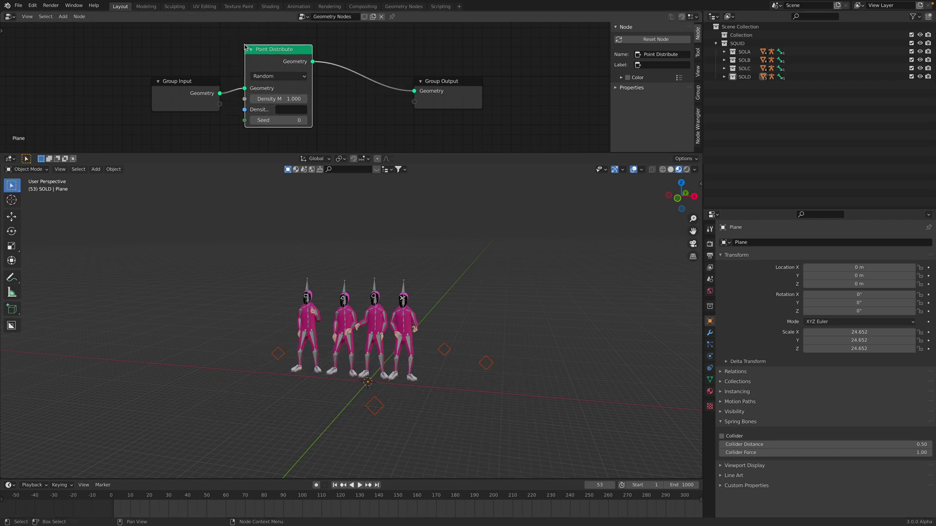
pyautogui.moveTo(293, 95); pyautogui.dragTo(337, 96)
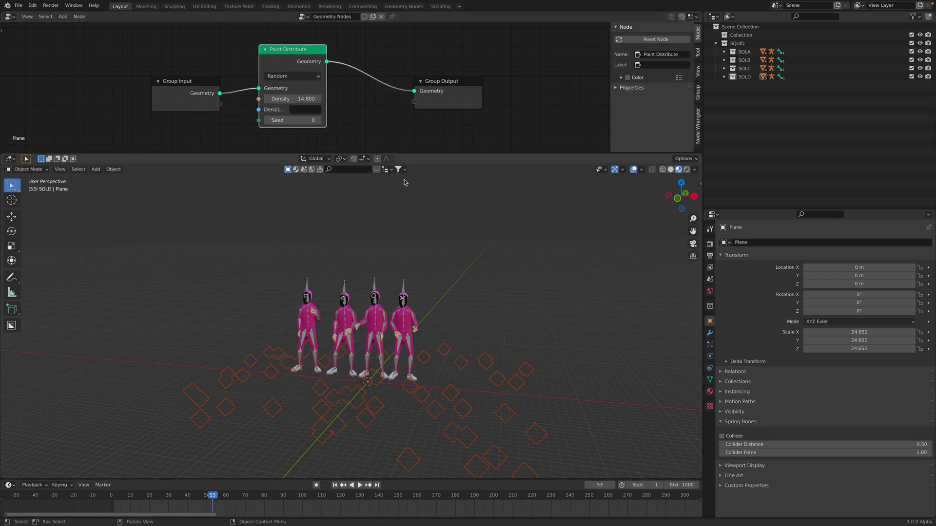
# Insert a Point Instance node before Group Output and set it to instance the SQUID collection.
pyautogui.click(436, 81)
pyautogui.hotkey('shift', 'a')
pyautogui.write('INS')
pyautogui.press('Return')
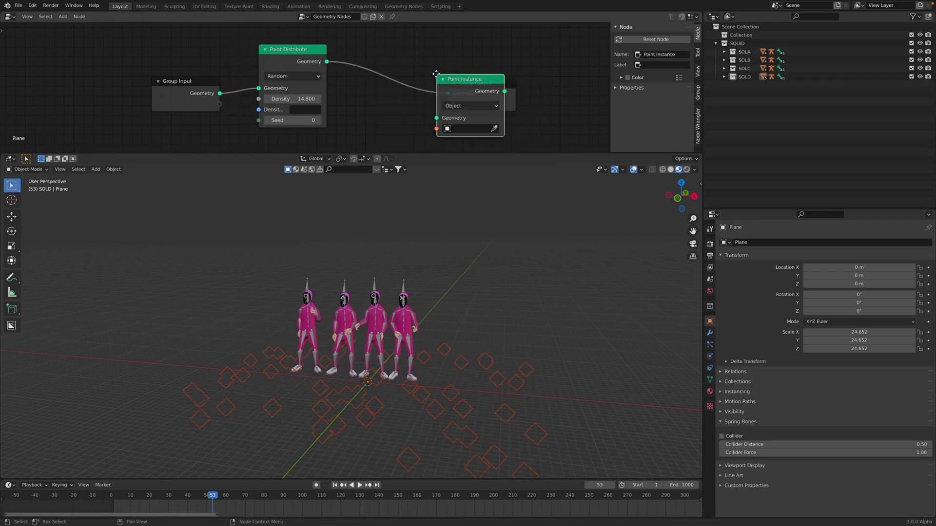
pyautogui.click(407, 65)
pyautogui.click(422, 92)
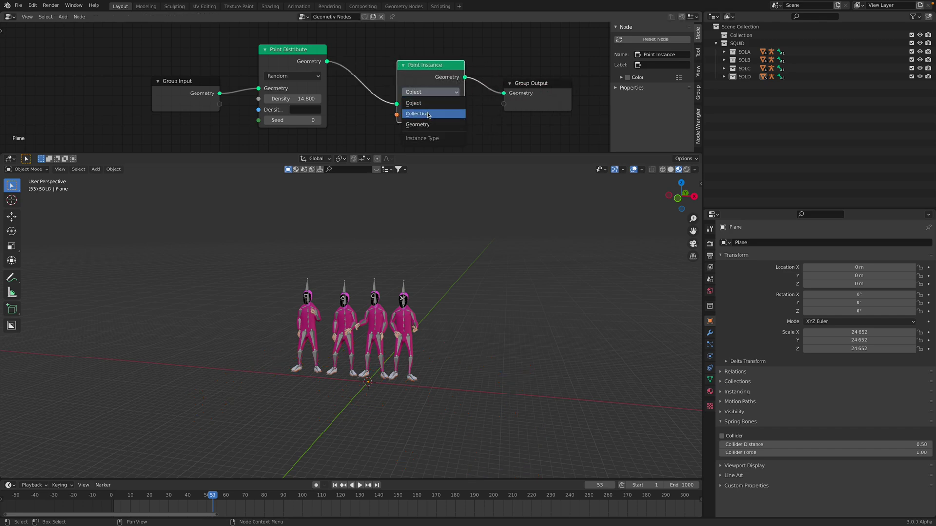
pyautogui.click(428, 115)
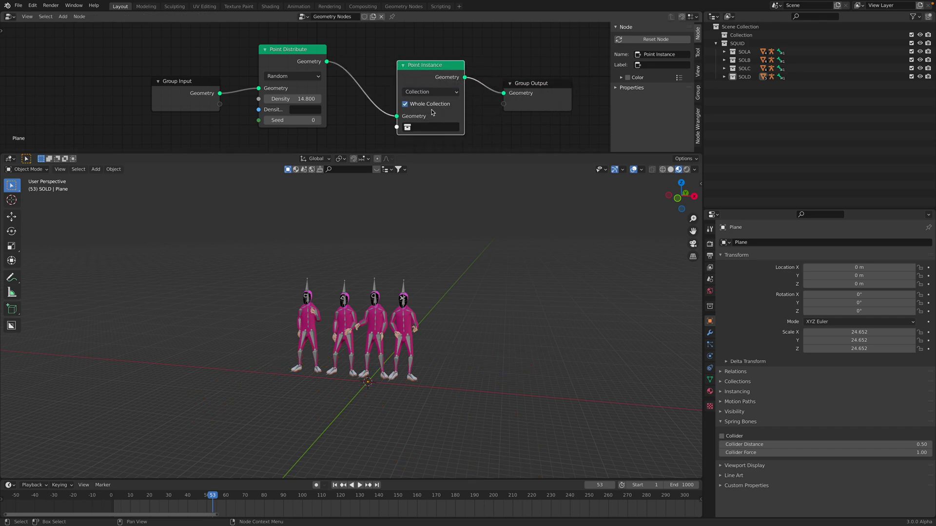
pyautogui.click(429, 127)
pyautogui.click(441, 190)
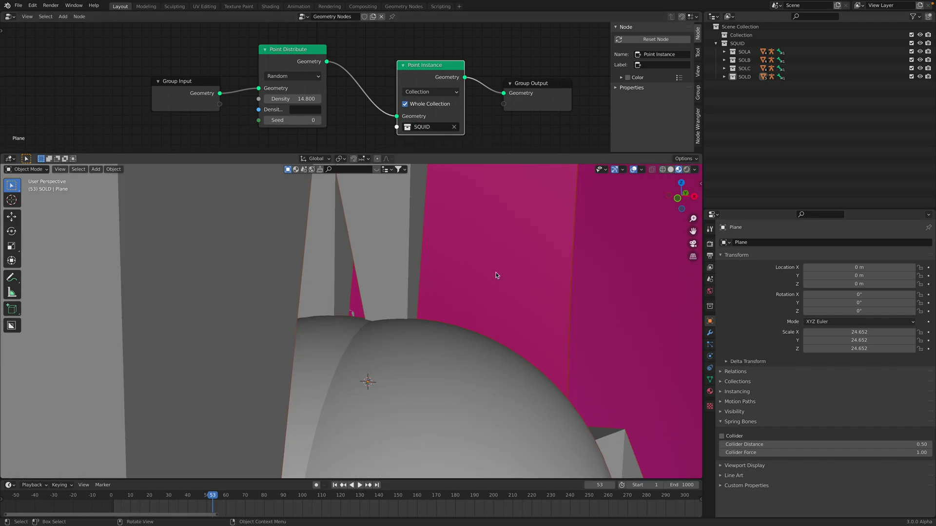
# Insert a Point Scale node between Point Distribute and Point Instance.
pyautogui.scroll(-8, 496, 276)
pyautogui.hotkey('shift', 'a')
pyautogui.write('s')
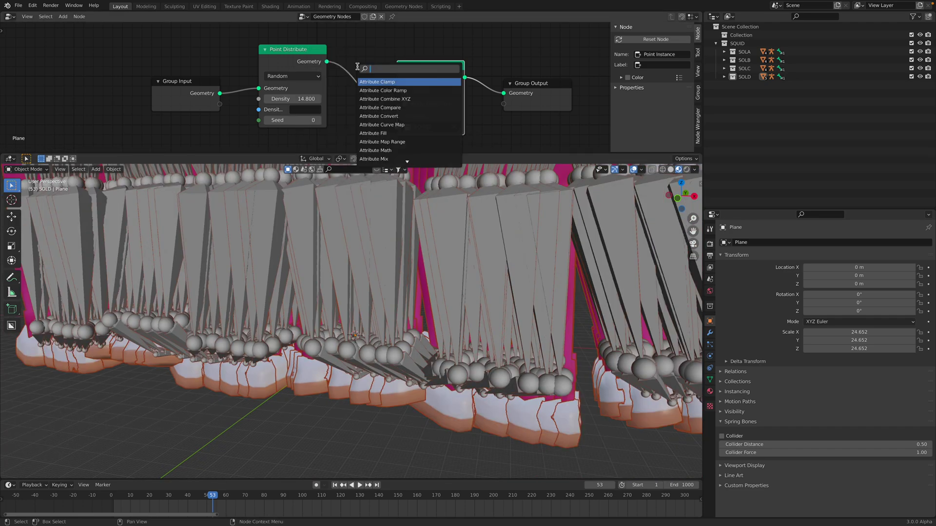
pyautogui.write('POINT')
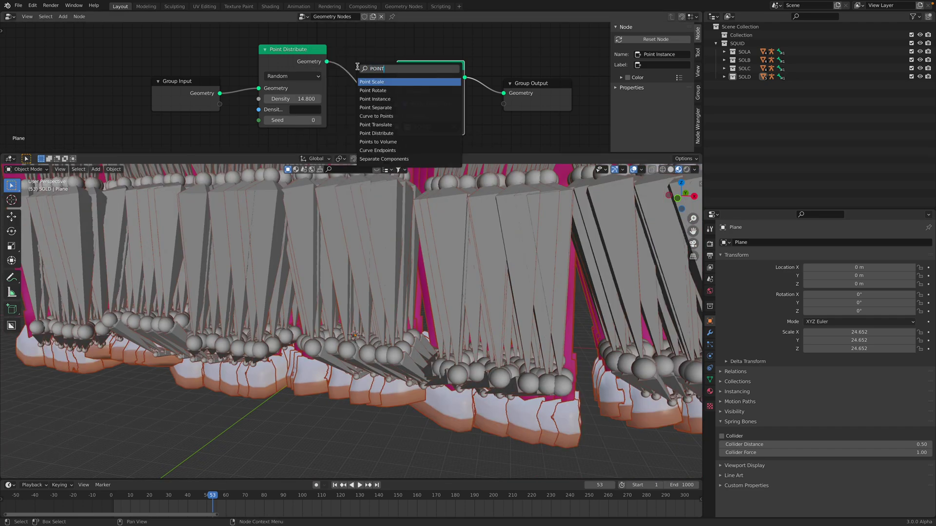
pyautogui.press('Return')
pyautogui.click(385, 73)
# Set the Point Scale factor to 0.020 on X, Y and Z and the Point Distribute maximum density to 1.
pyautogui.click(405, 110)
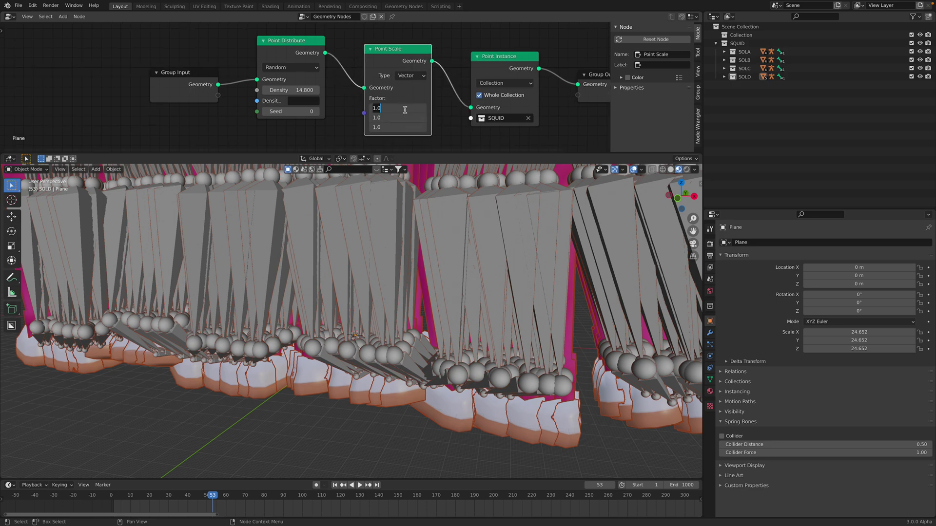
pyautogui.press('Return')
pyautogui.scroll(3, 402, 315)
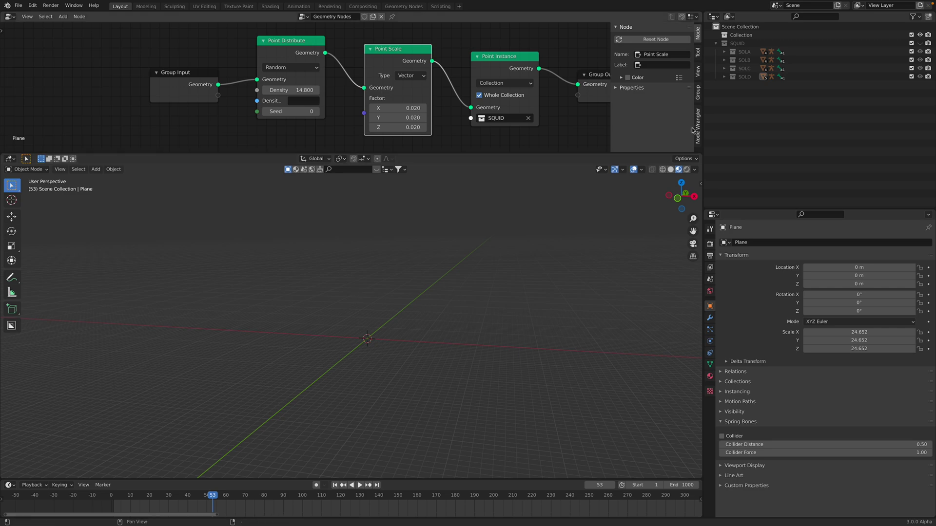
pyautogui.click(303, 87)
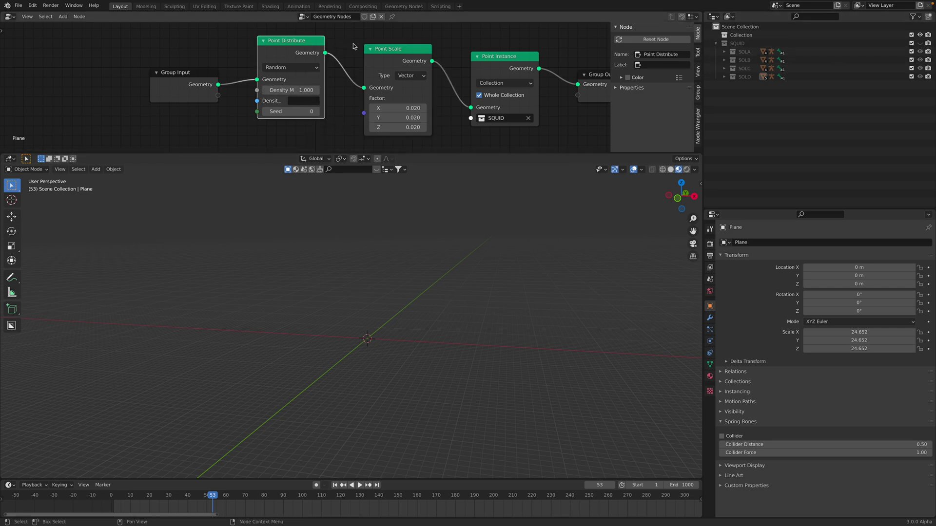
# Show the SQUID collection and clear the location of all four original soldier armatures so they share the origin.
pyautogui.click(919, 44)
pyautogui.moveTo(418, 257); pyautogui.dragTo(424, 261, button='middle')
pyautogui.scroll(3, 431, 224)
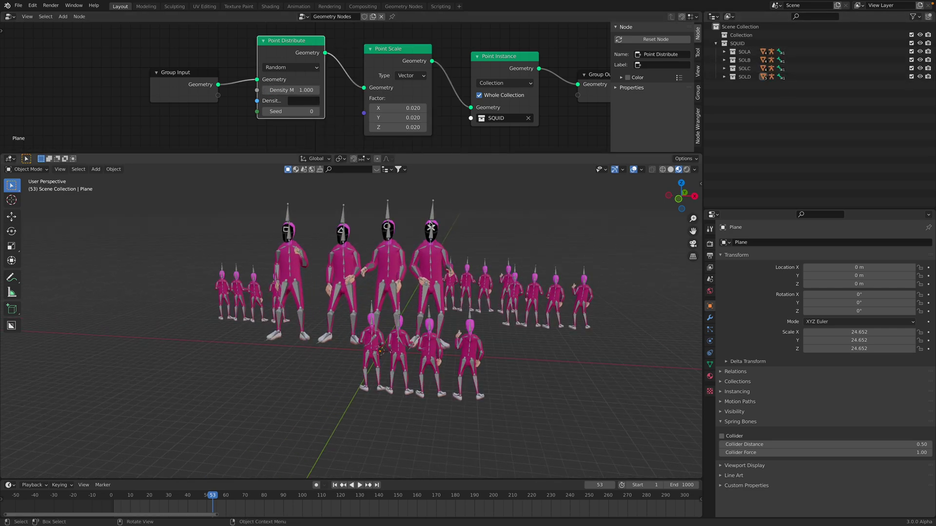
pyautogui.click(434, 214)
pyautogui.click(385, 213)
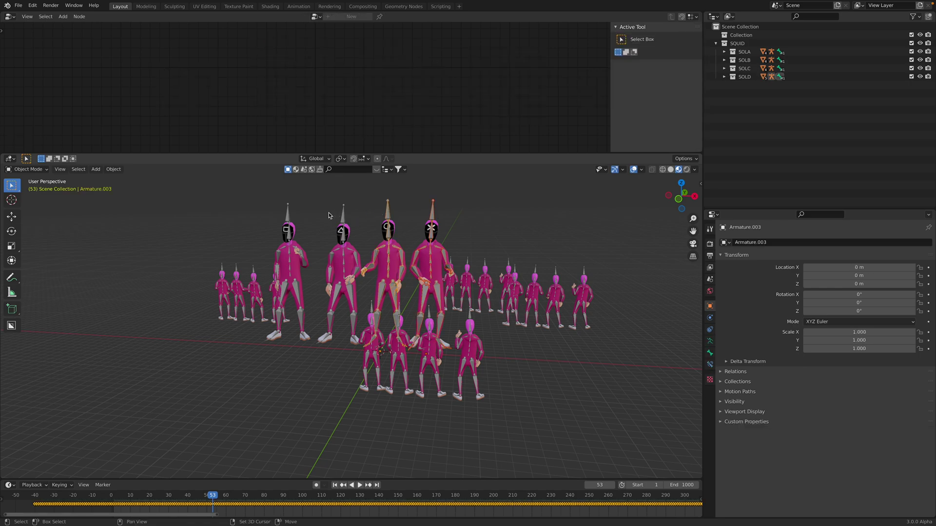
pyautogui.click(342, 228)
pyautogui.moveTo(342, 229); pyautogui.dragTo(343, 235, button='middle')
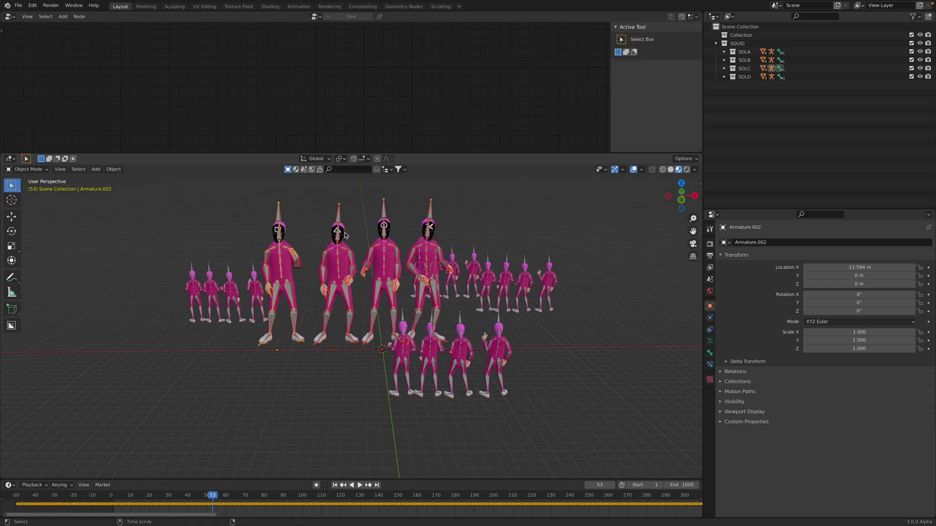
pyautogui.hotkey('alt', 'g')
# Hide the SQUID collection in the viewport and renders and move the Plane from SOLD into Collection.
pyautogui.click(920, 43)
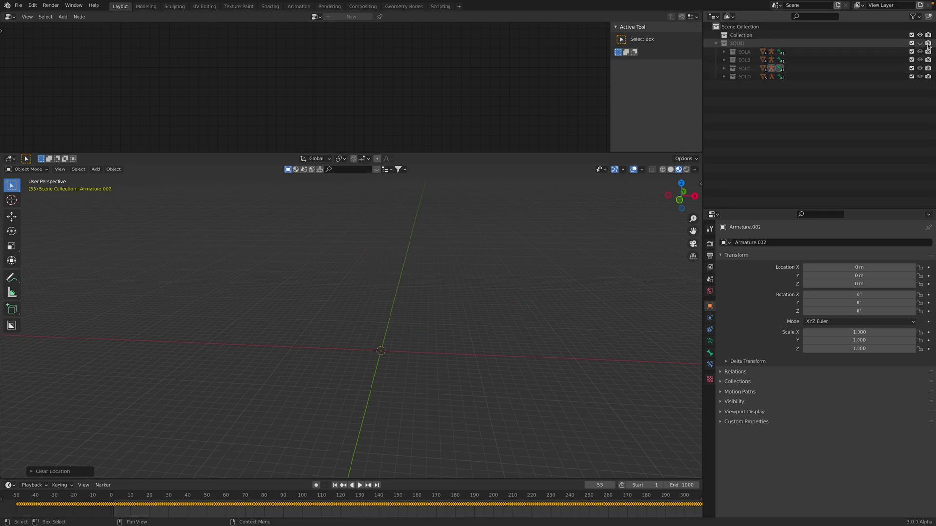
pyautogui.click(740, 36)
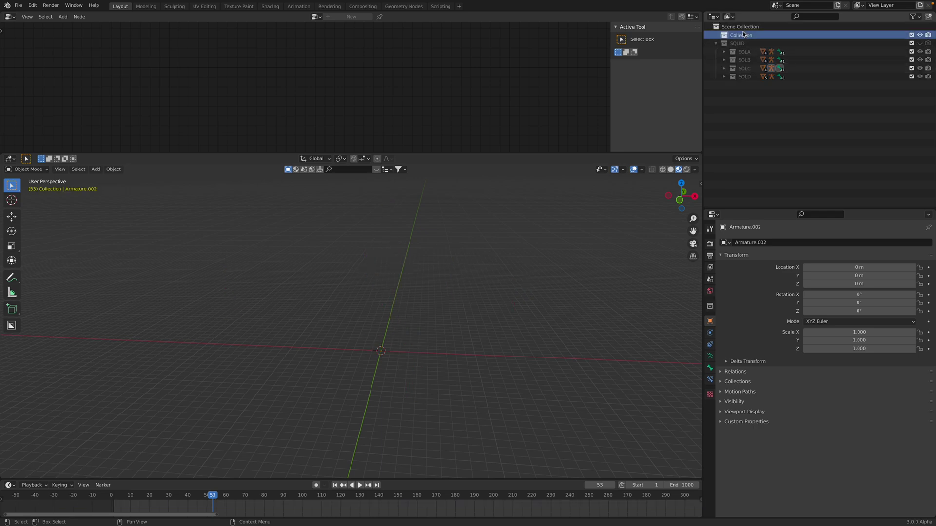
pyautogui.click(716, 44)
pyautogui.click(716, 43)
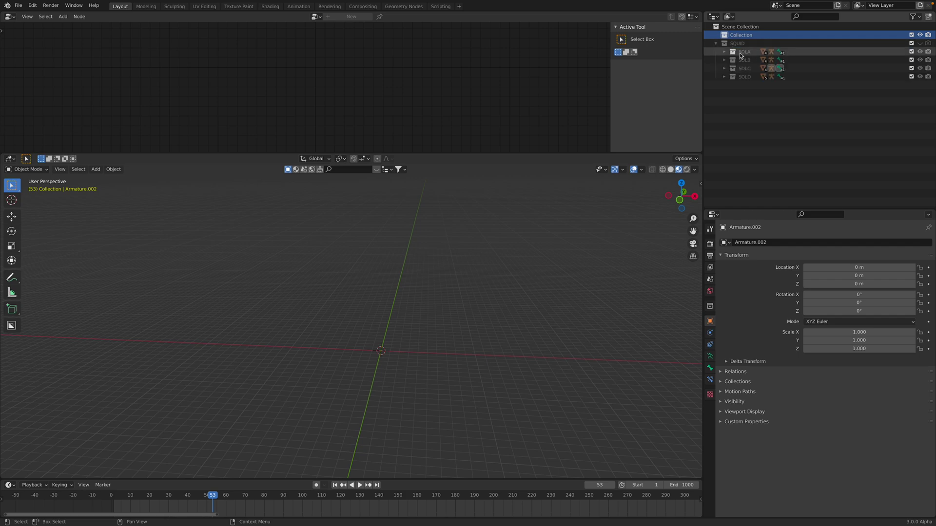
pyautogui.click(724, 77)
pyautogui.click(724, 68)
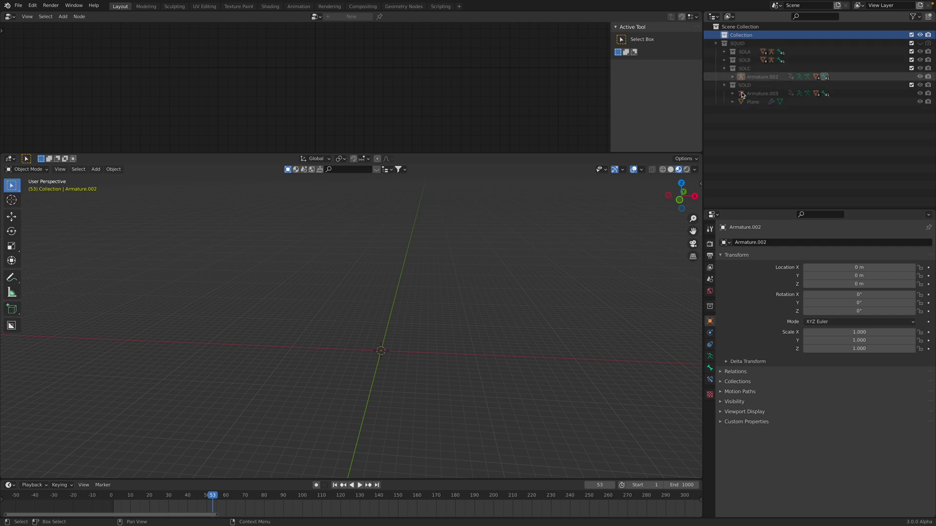
pyautogui.click(754, 102)
pyautogui.moveTo(754, 102); pyautogui.dragTo(742, 35)
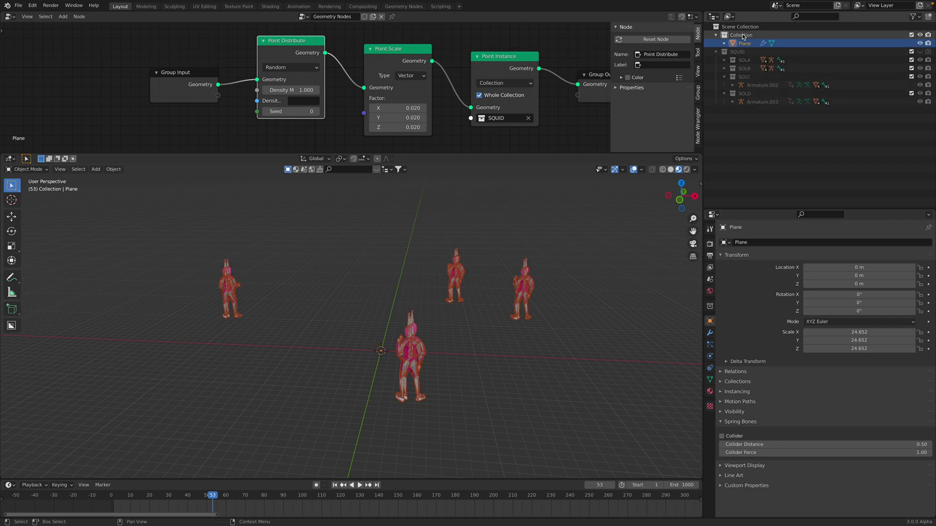
# Turn off Whole Collection on the Point Instance node and set the Point Distribute maximum density to 6.6.
pyautogui.click(547, 251)
pyautogui.press('space')
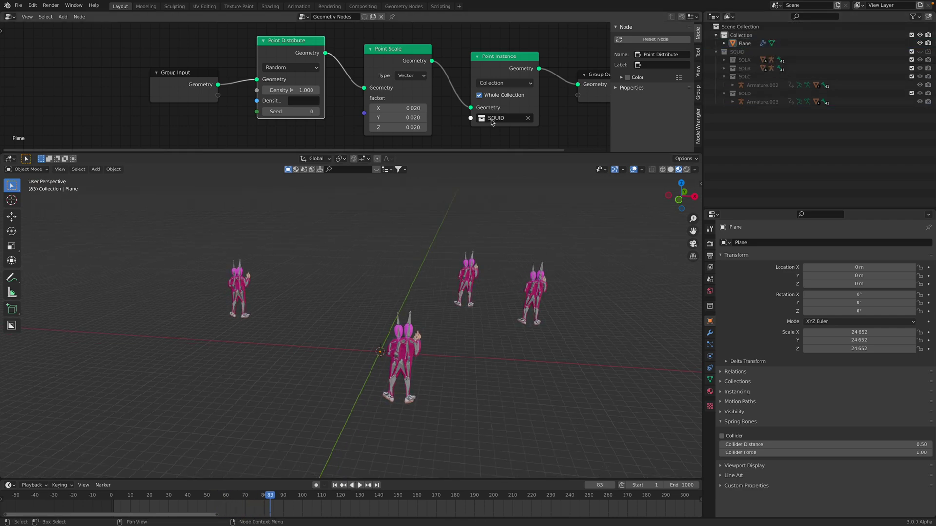
pyautogui.click(493, 96)
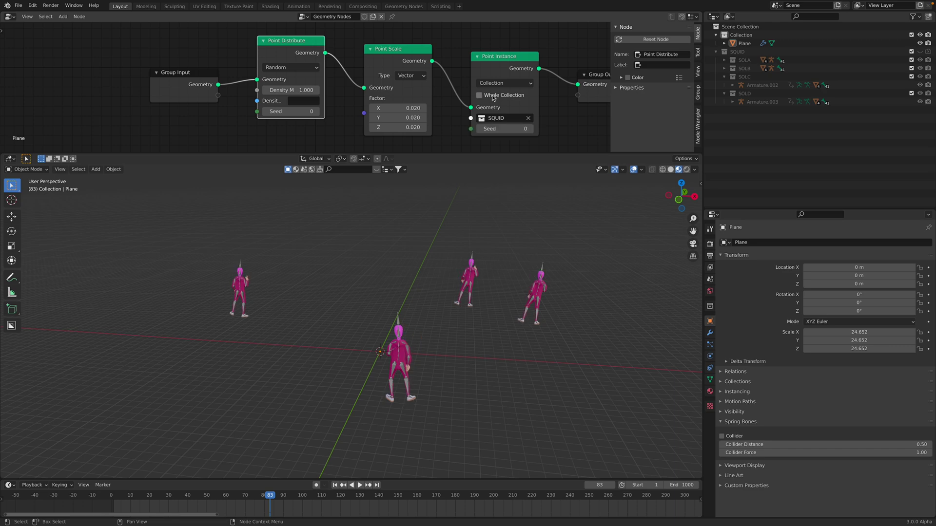
pyautogui.moveTo(288, 88); pyautogui.dragTo(306, 88)
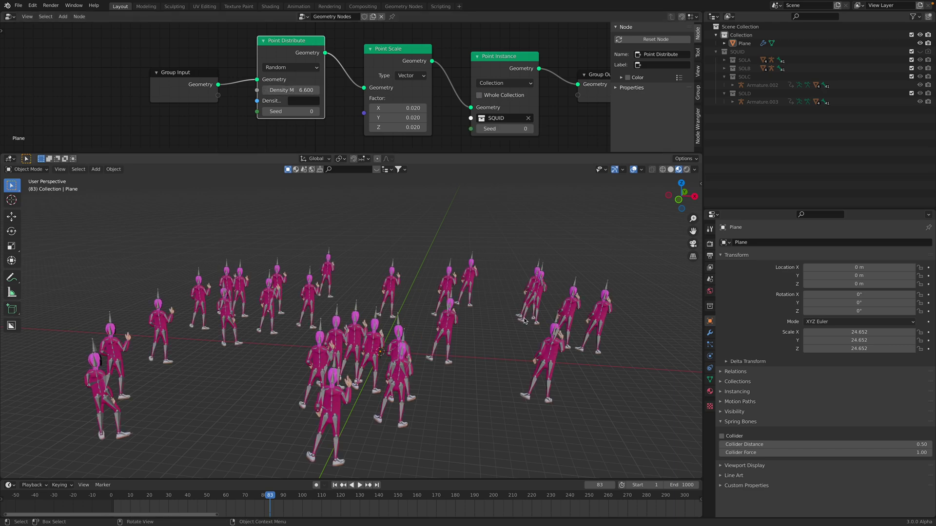
# Play back the distributed crowd's animation while viewing the soldiers from the front.
pyautogui.press('space')
pyautogui.moveTo(524, 315); pyautogui.dragTo(317, 318, button='middle')
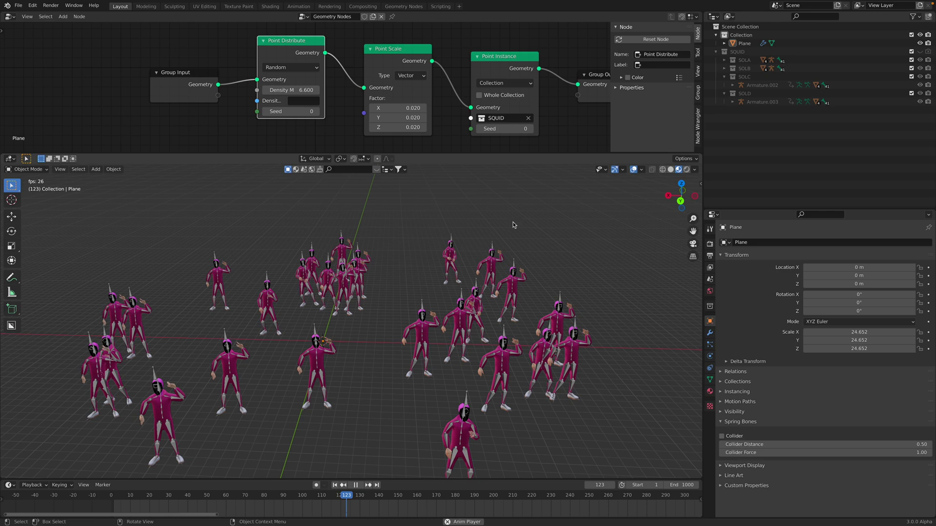
pyautogui.press('space')
# Hide the node editor's sidebar, select the Plane and play back the crowd animation again.
pyautogui.moveTo(611, 108); pyautogui.dragTo(770, 121)
pyautogui.click(744, 43)
pyautogui.moveTo(523, 251); pyautogui.dragTo(508, 252, button='middle')
pyautogui.press('space')
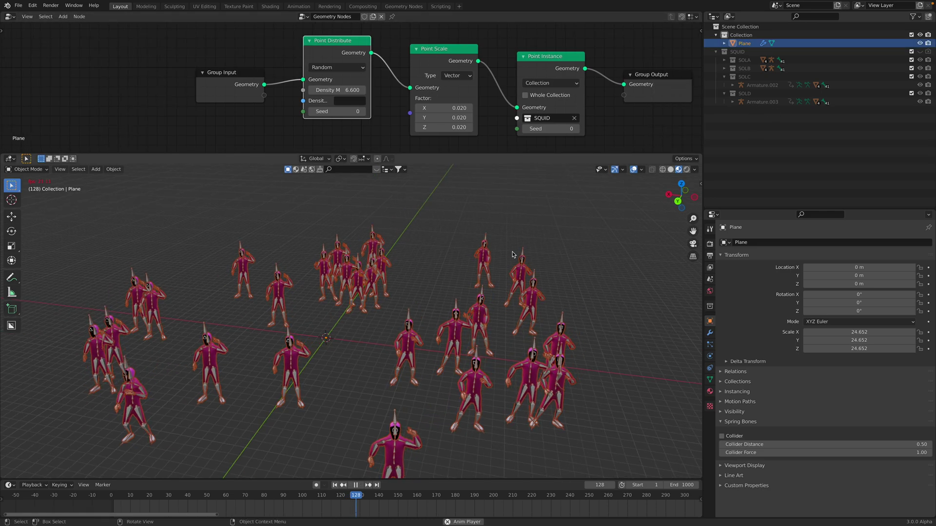
# Stop playback and switch Point Distribute to Poisson Disk with a minimum distance of 0.26 m and density of 33.4.
pyautogui.press('space')
pyautogui.click(336, 68)
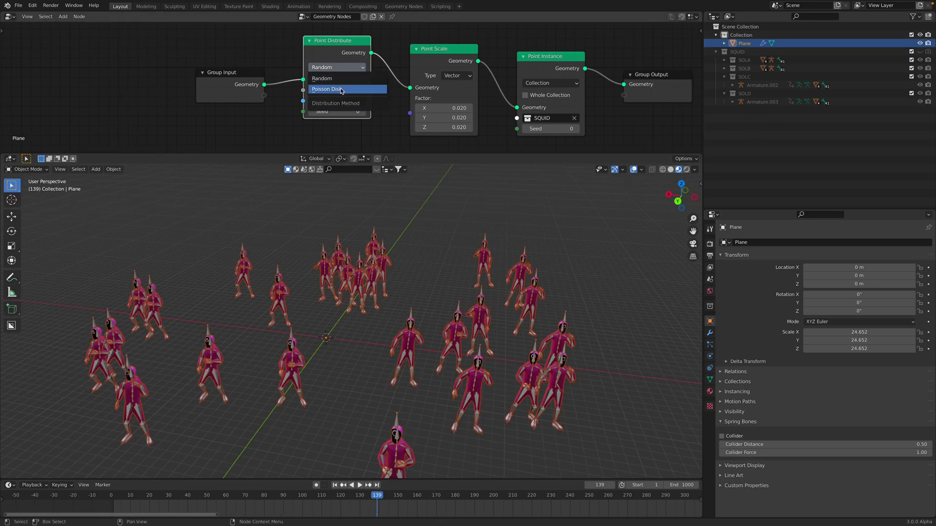
pyautogui.click(337, 90)
pyautogui.moveTo(336, 91); pyautogui.dragTo(397, 101)
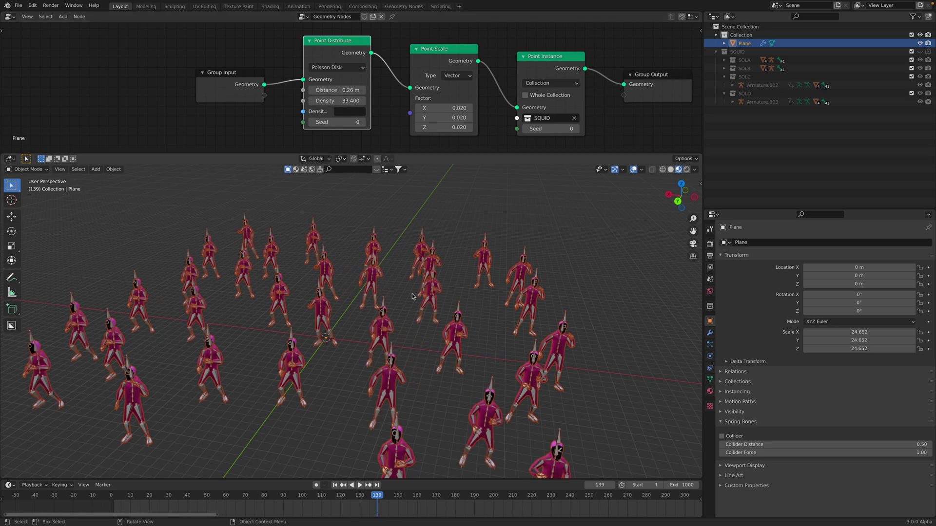
# Play back the crowd animation with the viewport overlays hidden and the 3D viewport widened.
pyautogui.press('space')
pyautogui.click(633, 169)
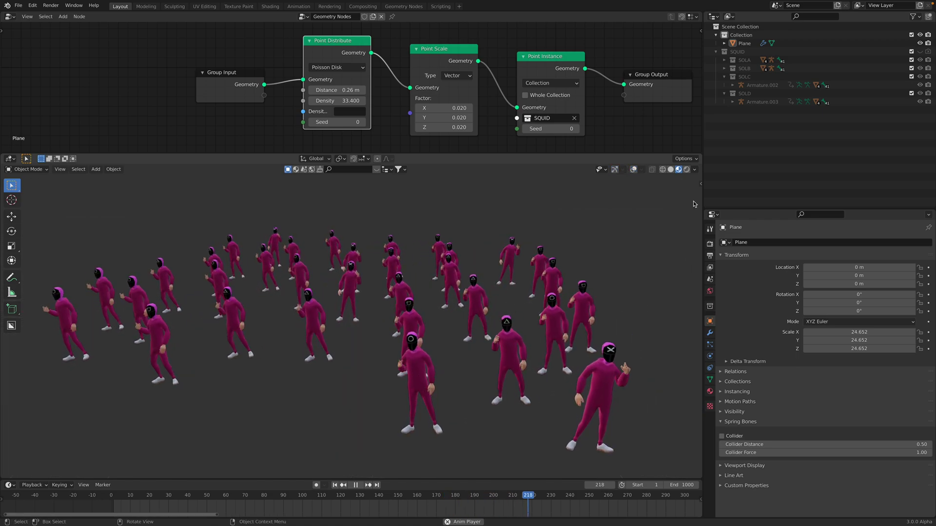
pyautogui.moveTo(703, 198); pyautogui.dragTo(772, 201)
pyautogui.moveTo(621, 211)
pyautogui.mouseDown(button='middle')
pyautogui.moveTo(604, 240)
pyautogui.moveTo(612, 212)
pyautogui.mouseUp(button='middle')
pyautogui.scroll(-3, 612, 212)
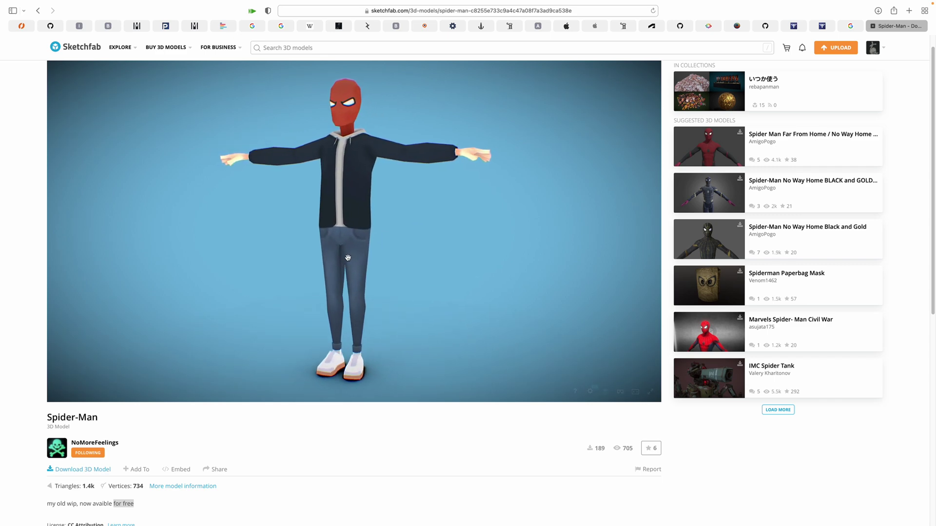
# Review the Spider-Man model's Sketchfab page and read the source and license terms in its license.txt using Finder.
pyautogui.scroll(-1, 171, 485)
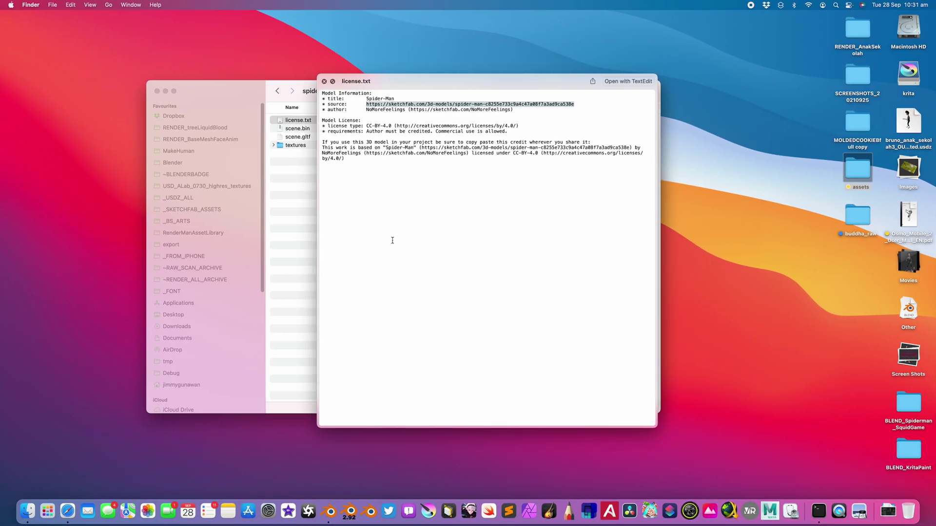
pyautogui.moveTo(351, 82); pyautogui.dragTo(379, 90)
pyautogui.click(343, 86)
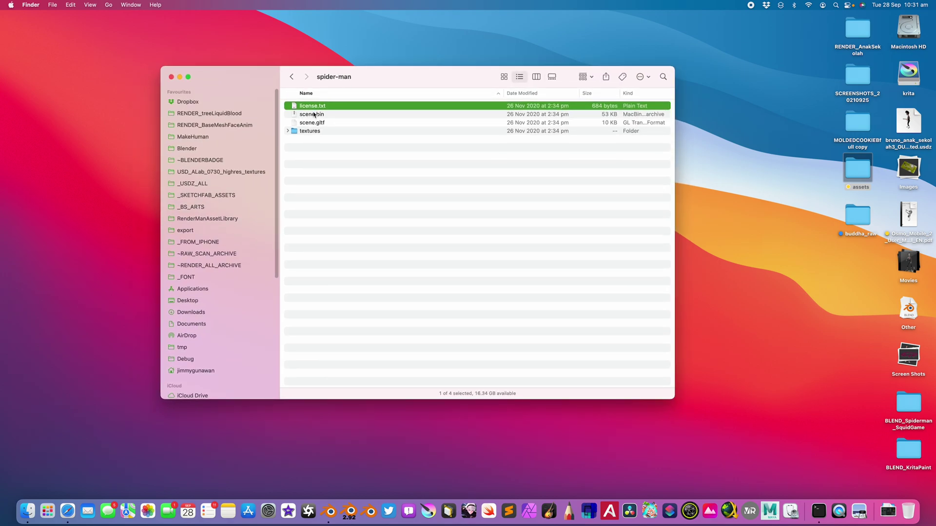
pyautogui.press('Down')
pyautogui.press('Down')
pyautogui.press('Up')
pyautogui.press('Up')
pyautogui.press('space')
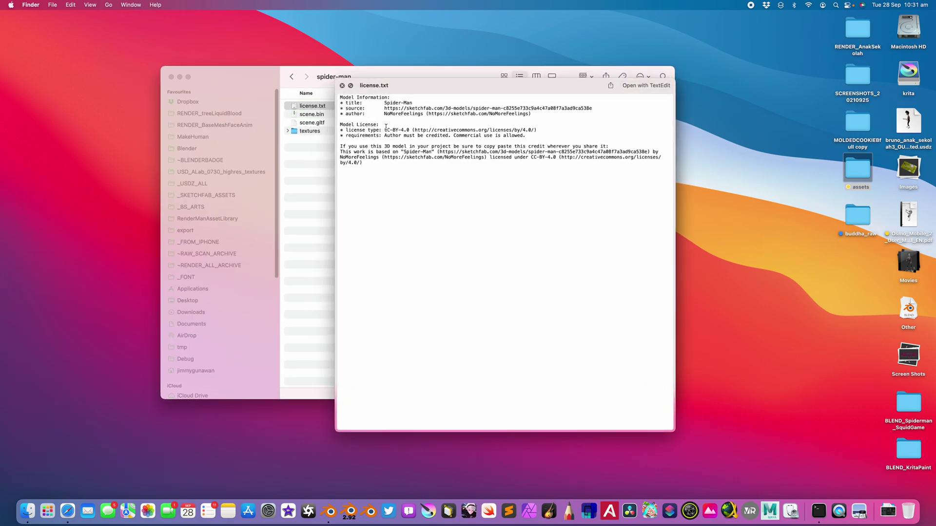
pyautogui.moveTo(675, 430); pyautogui.dragTo(733, 468)
pyautogui.moveTo(354, 71); pyautogui.dragTo(298, 63)
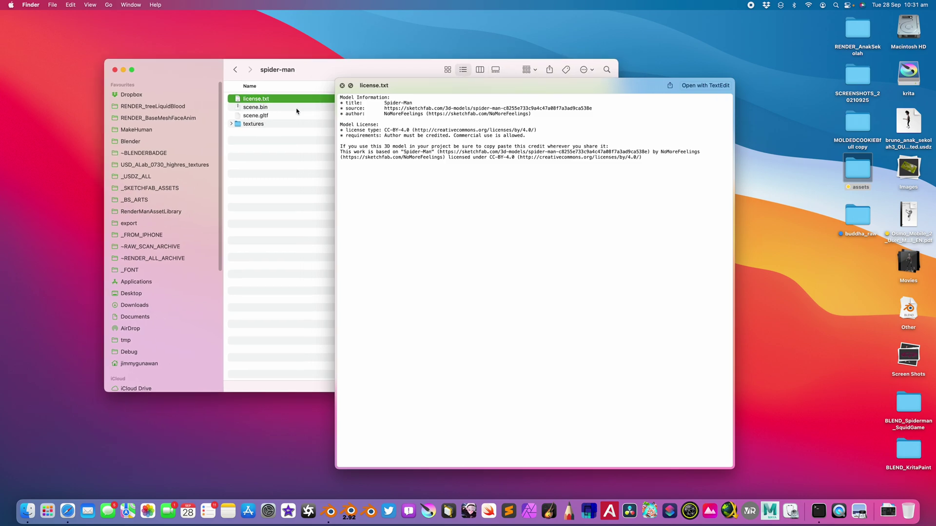
pyautogui.click(489, 129)
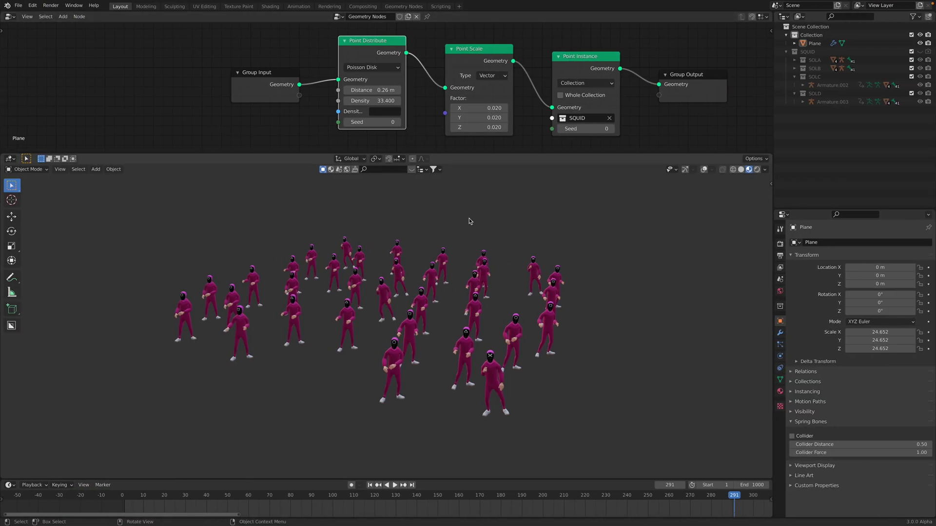
# Back in Blender, move the Group Input and Point Distribute nodes away from Point Scale to make room for another node.
pyautogui.press('space')
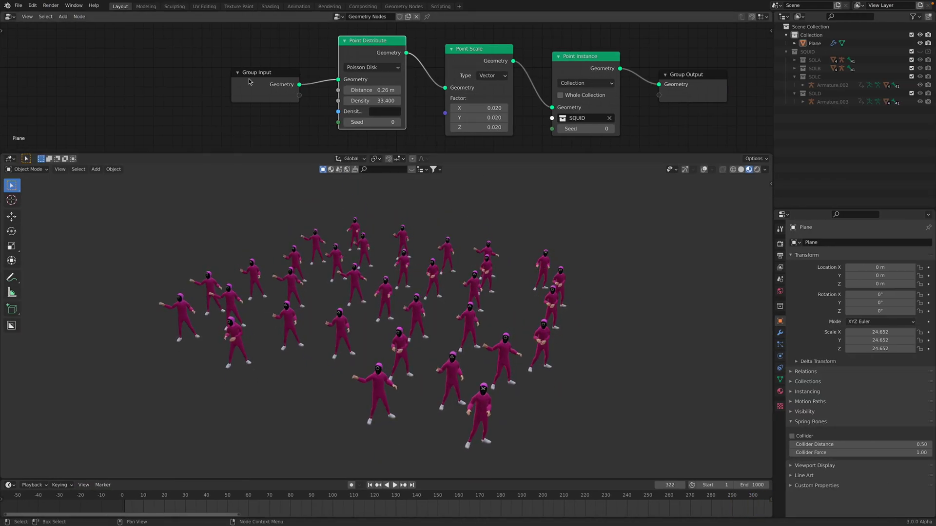
pyautogui.moveTo(251, 82); pyautogui.dragTo(185, 81)
pyautogui.moveTo(369, 42); pyautogui.dragTo(300, 53)
pyautogui.click(380, 52)
pyautogui.moveTo(380, 273); pyautogui.dragTo(336, 276, button='middle')
# Add an Attribute Randomize node between Point Distribute and Point Scale.
pyautogui.hotkey('shift', 'a')
pyautogui.write('P')
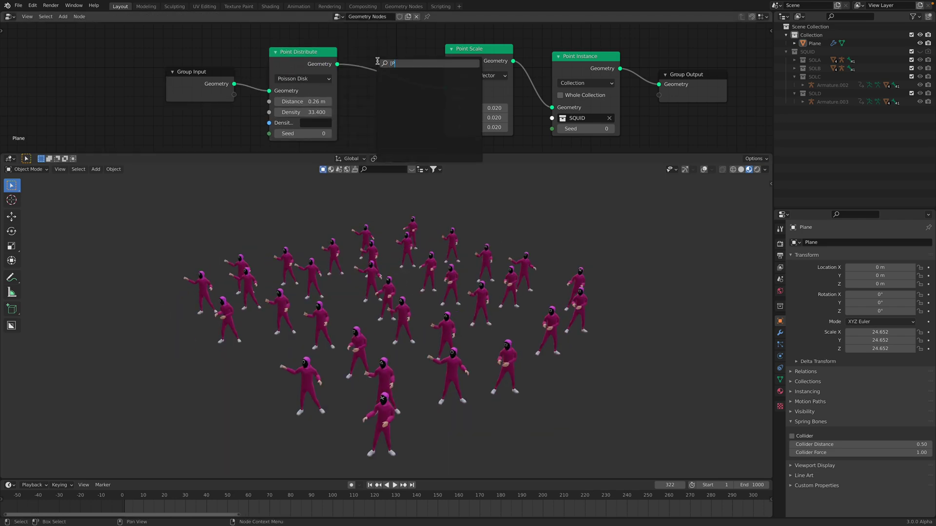
pyautogui.press('BackSpace')
pyautogui.press('BackSpace')
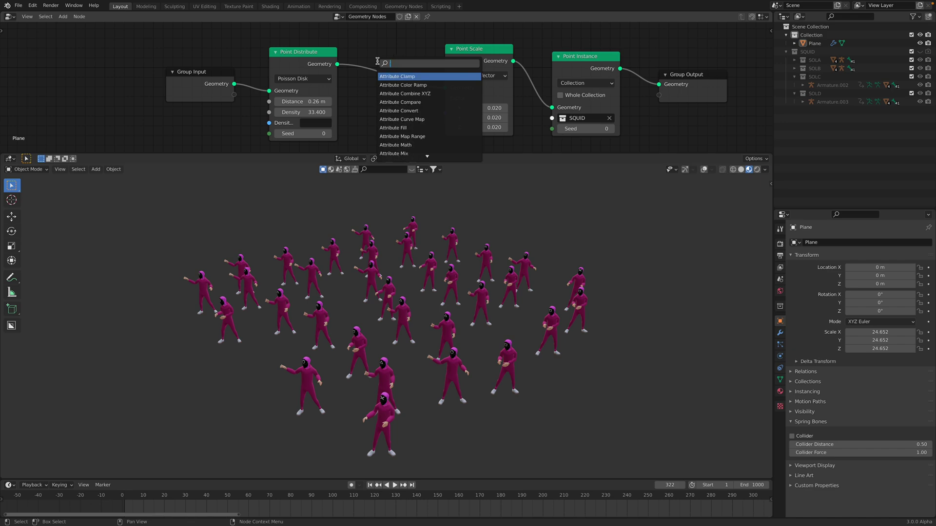
pyautogui.write('attronit')
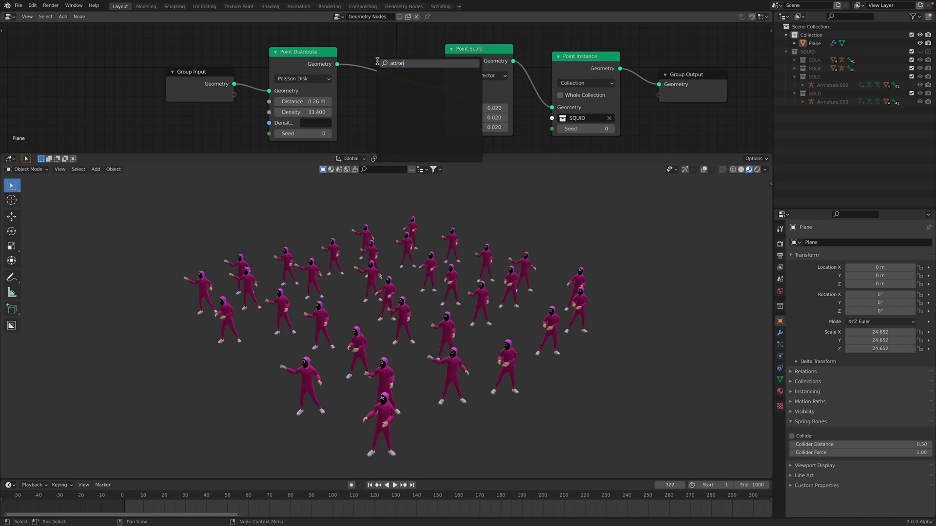
pyautogui.hotkey('ctrl', 'BackSpace')
pyautogui.write('ramdom')
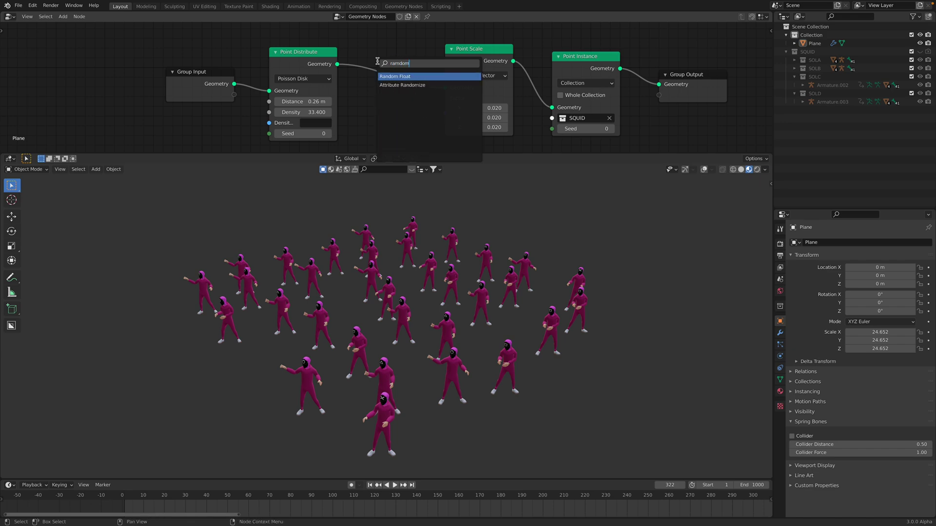
pyautogui.click(392, 84)
pyautogui.click(390, 45)
# Set the Attribute Randomize data type to Vector and its attribute to rotation.
pyautogui.click(410, 68)
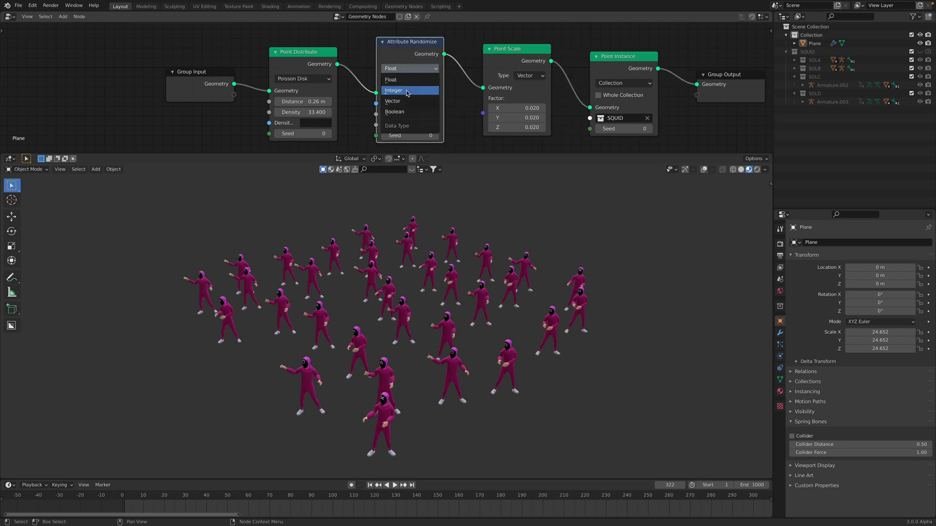
pyautogui.click(393, 101)
pyautogui.moveTo(392, 100); pyautogui.dragTo(383, 82, button='middle')
pyautogui.click(423, 84)
pyautogui.write('rp')
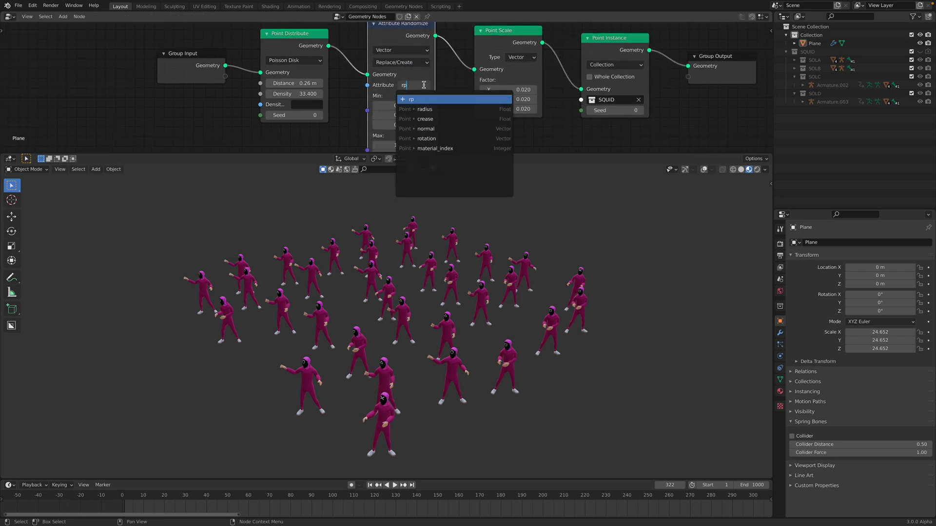
pyautogui.click(425, 110)
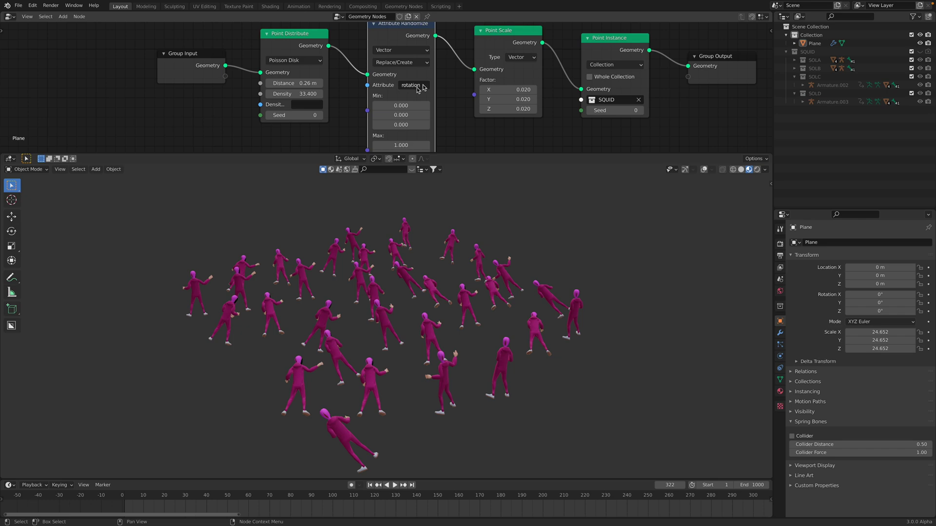
# Limit the random rotation to Z with X and Y maximum 0, Z from -5.8 to 6.4, and seed 58.
pyautogui.moveTo(417, 106); pyautogui.dragTo(413, 60, button='middle')
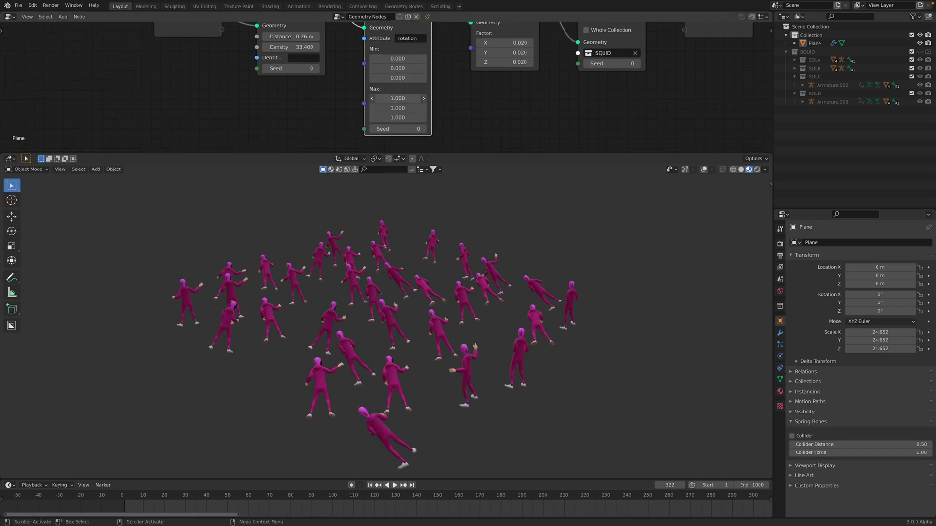
pyautogui.write('0')
pyautogui.press('Return')
pyautogui.write('0')
pyautogui.press('Return')
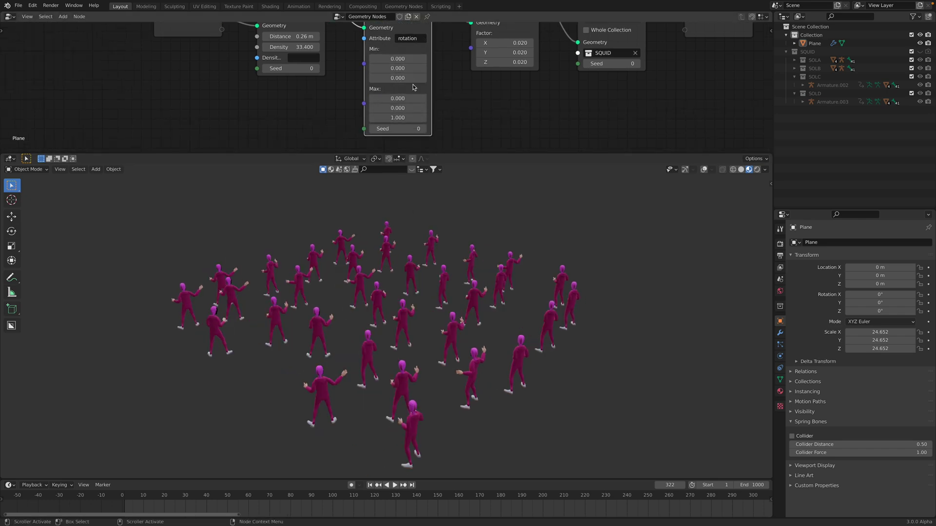
pyautogui.moveTo(412, 78); pyautogui.dragTo(404, 80)
pyautogui.moveTo(398, 117); pyautogui.dragTo(423, 128)
pyautogui.click(454, 113)
# During playback, set the Point Distribute minimum distance to 0.2 m and density to 63.4, and save the file.
pyautogui.press('space')
pyautogui.moveTo(487, 271); pyautogui.dragTo(507, 261, button='middle')
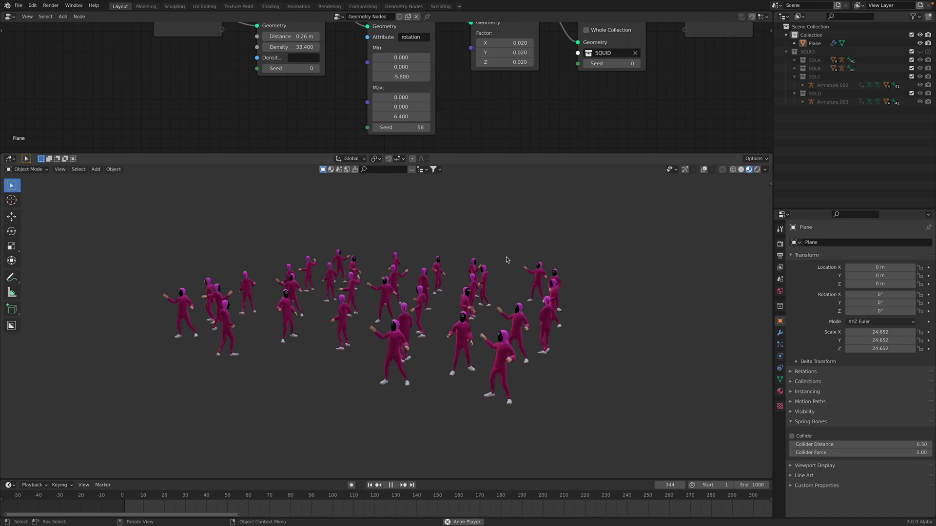
pyautogui.moveTo(511, 92); pyautogui.dragTo(509, 119, button='middle')
pyautogui.moveTo(293, 64); pyautogui.dragTo(306, 64)
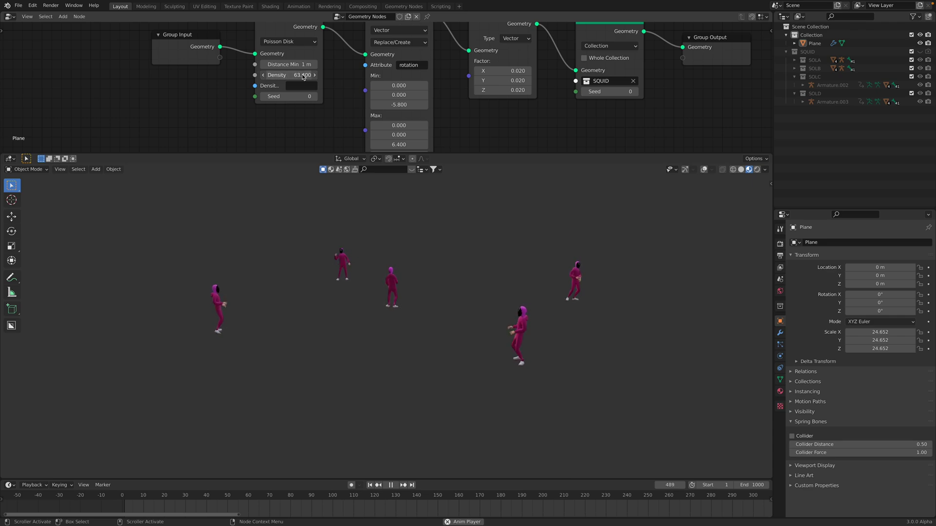
pyautogui.moveTo(295, 64); pyautogui.dragTo(292, 64)
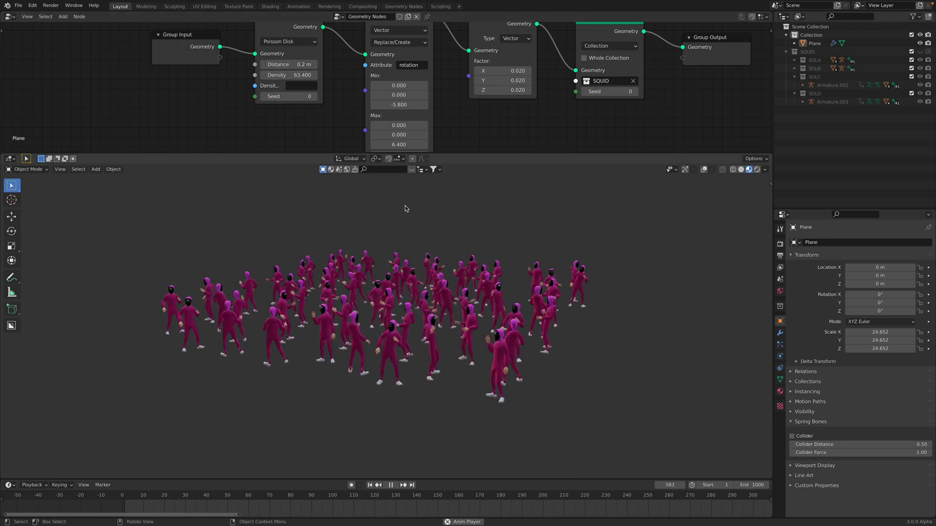
pyautogui.moveTo(468, 214); pyautogui.dragTo(511, 237, button='middle')
pyautogui.hotkey('ctrl', 's')
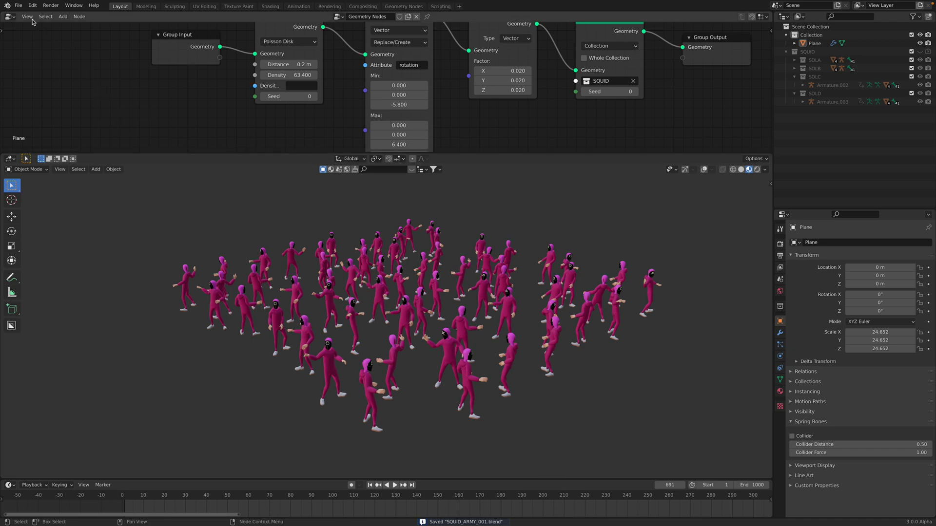
# Look through the recently opened blend files and examine the masked soldiers in the crowd up close.
pyautogui.click(18, 5)
pyautogui.moveTo(48, 33)
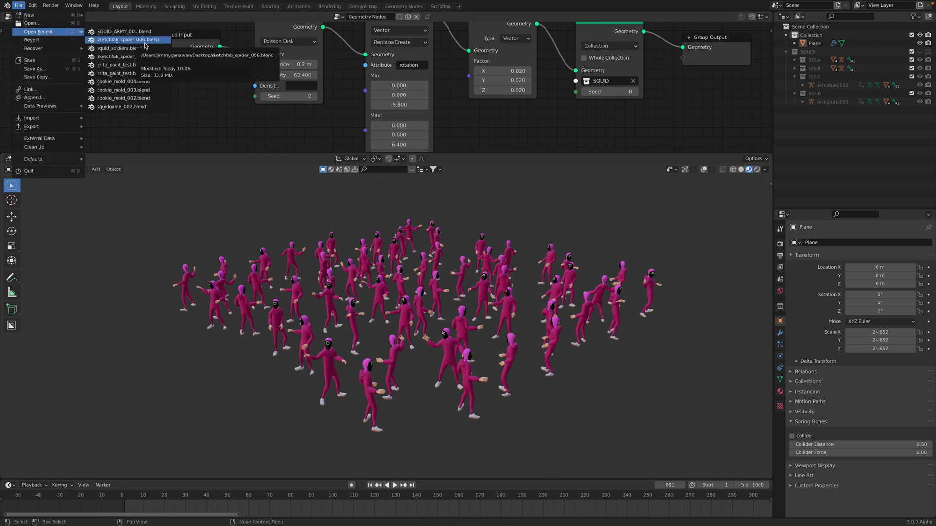
pyautogui.moveTo(324, 266); pyautogui.dragTo(407, 283, button='middle')
pyautogui.scroll(4, 351, 289)
pyautogui.scroll(4, 351, 289)
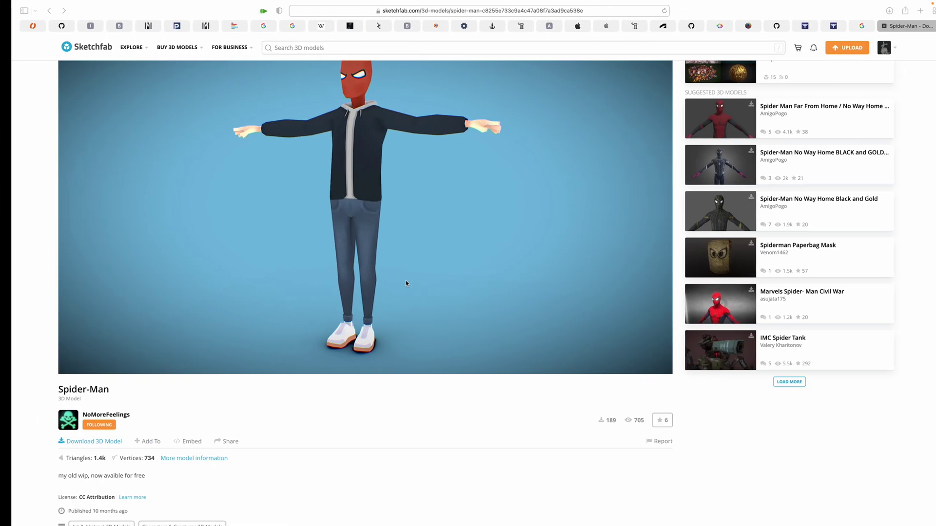
# Switch to the browser's squid game soldier image results and preview the soldier with the triangle mask.
pyautogui.click(849, 27)
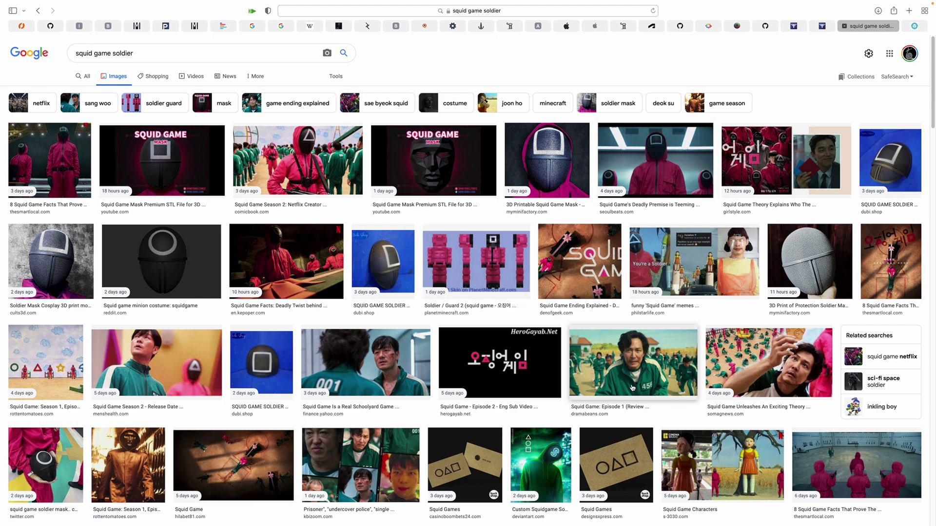
pyautogui.scroll(-1, 638, 358)
pyautogui.click(635, 323)
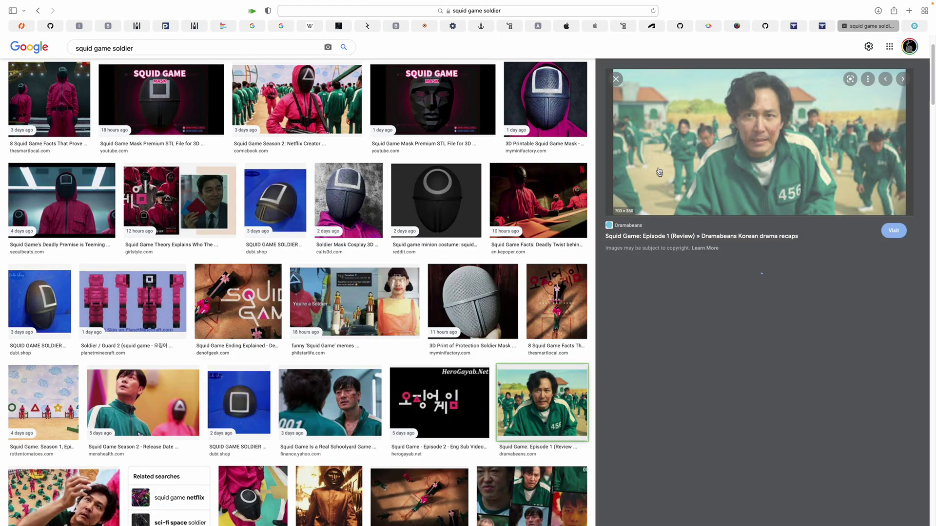
pyautogui.click(546, 105)
pyautogui.click(322, 107)
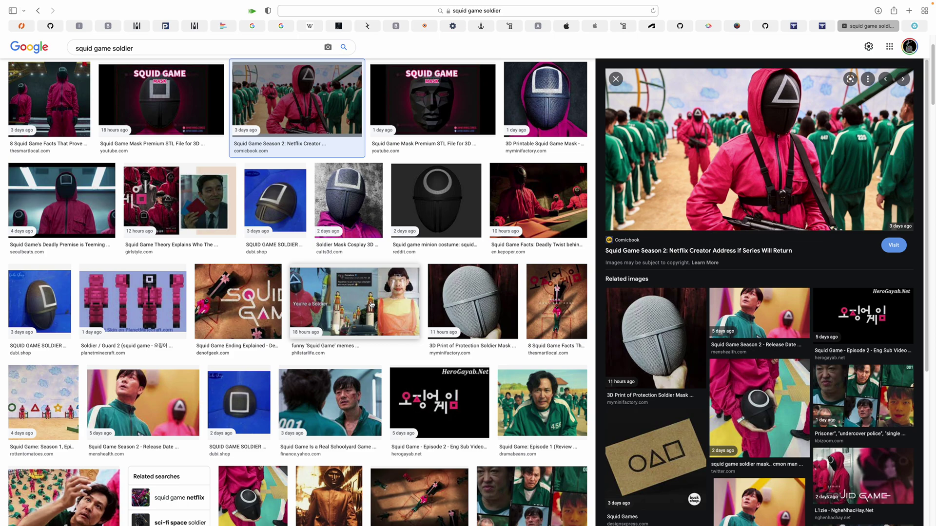
# Preview the Episode 3 shapes scene and the polygon front mask as references, and return to Blender to view the whole crowd.
pyautogui.scroll(-5, 390, 332)
pyautogui.scroll(-2, 390, 333)
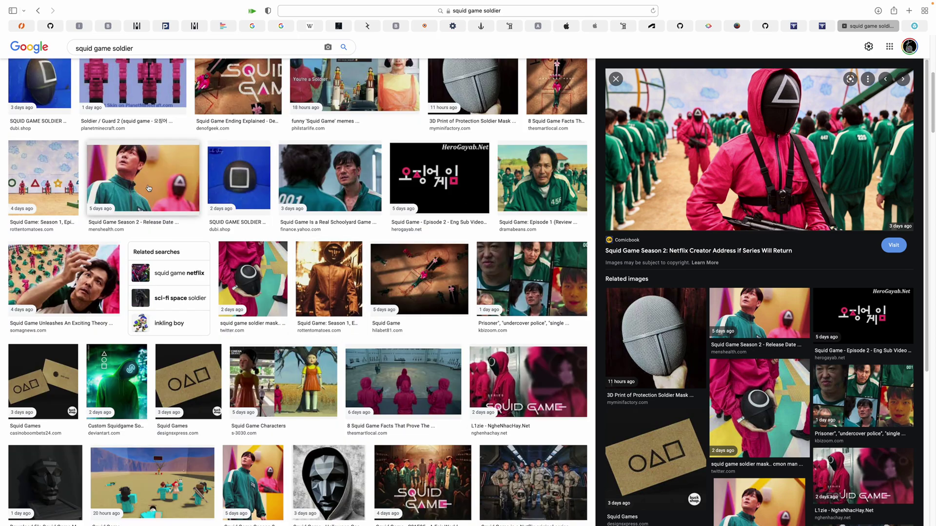
pyautogui.click(121, 198)
pyautogui.click(44, 104)
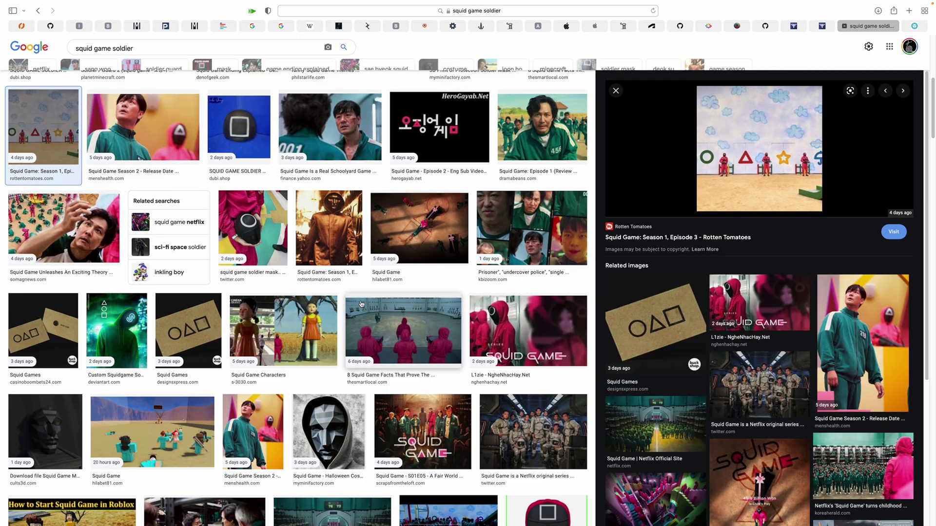
pyautogui.scroll(-3, 352, 320)
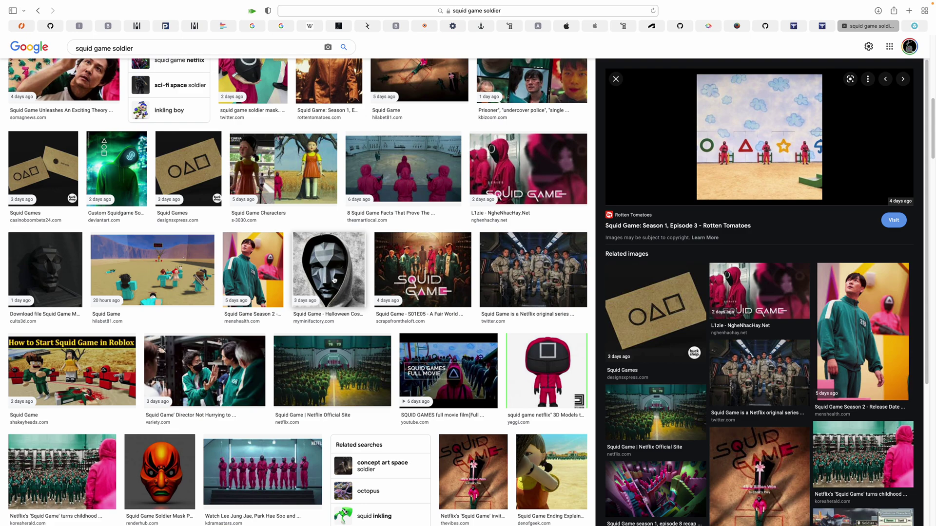
pyautogui.click(334, 280)
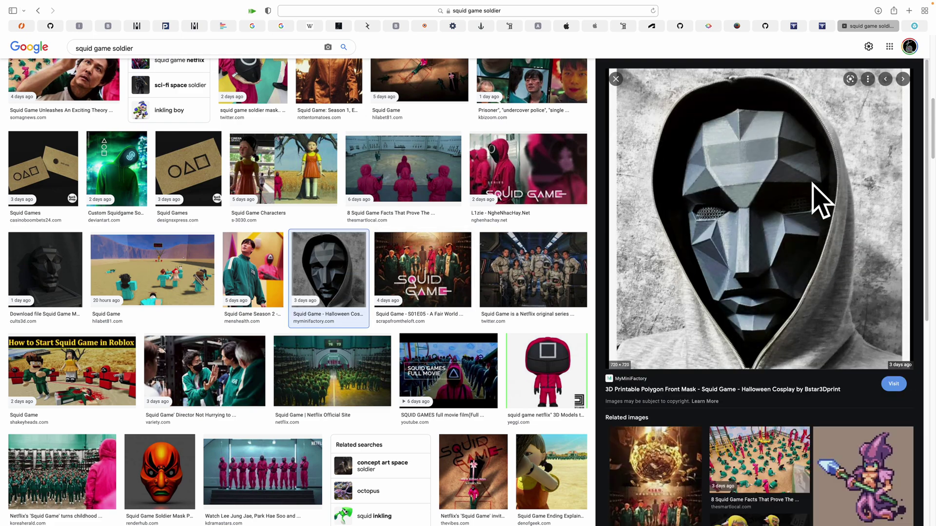
pyautogui.scroll(-7, 412, 312)
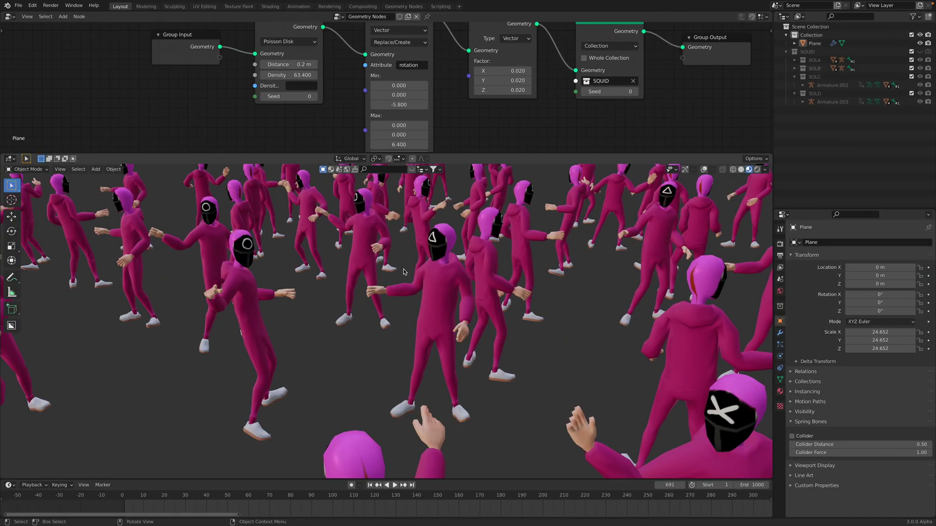
pyautogui.scroll(-6, 429, 275)
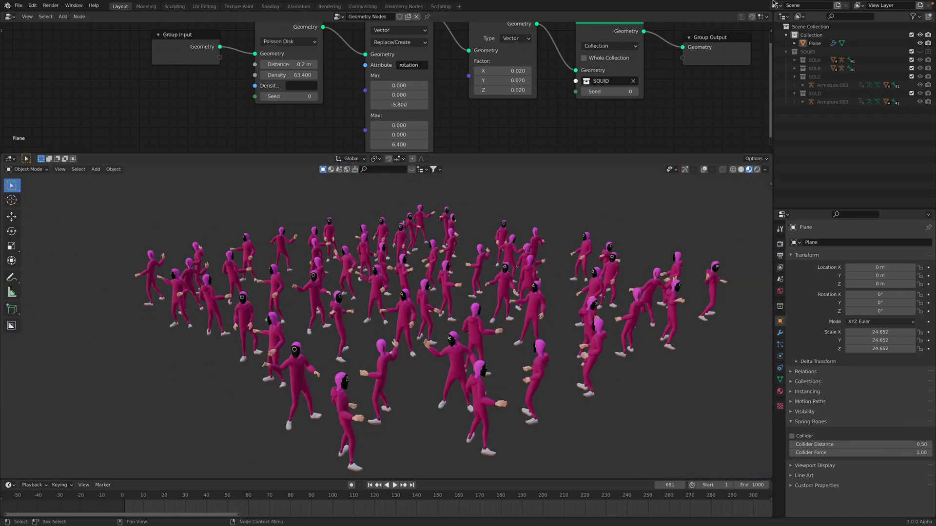